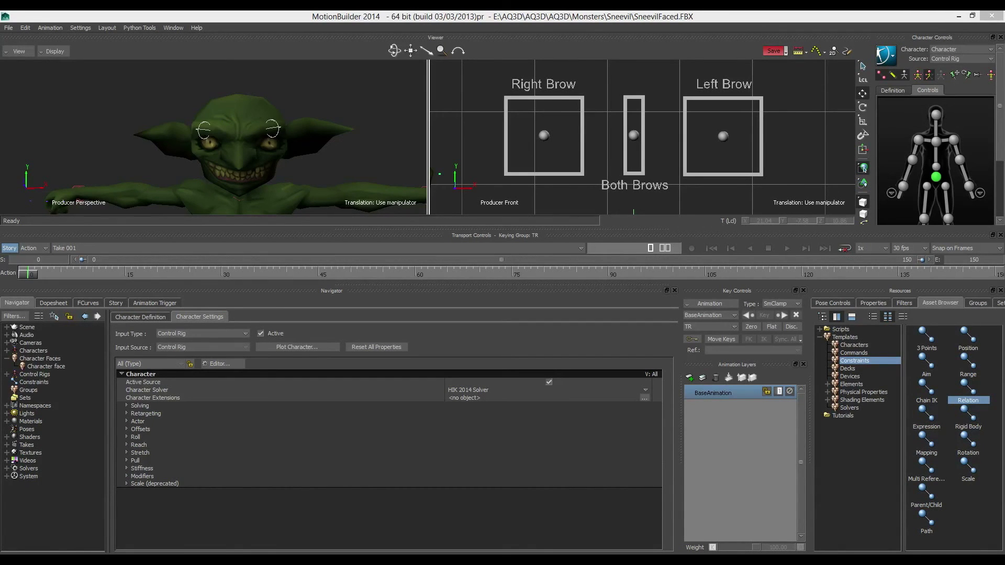
Step: Try moving the left brow controller sideways, vertically and diagonally within its box, and undo the move
click(634, 135)
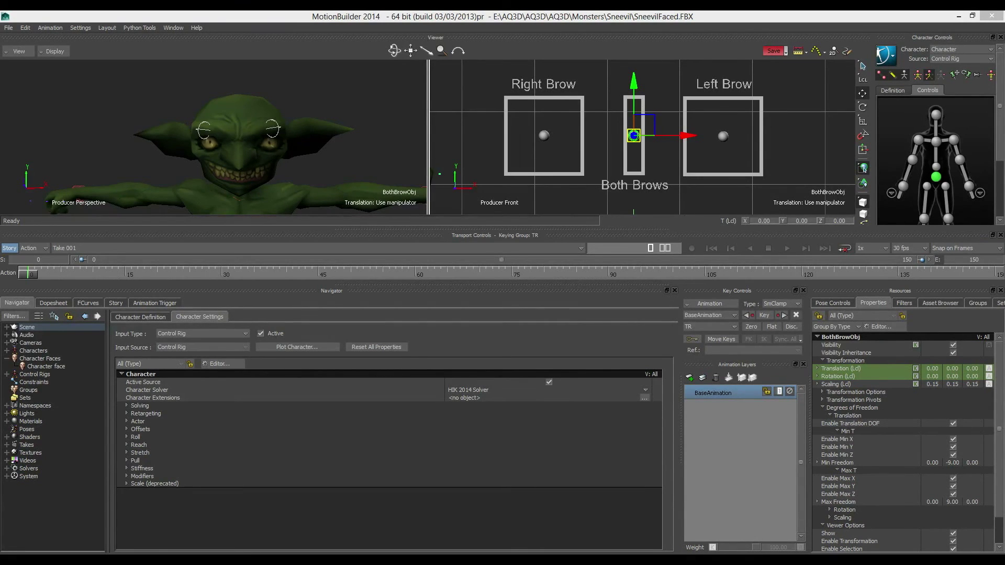
click(723, 137)
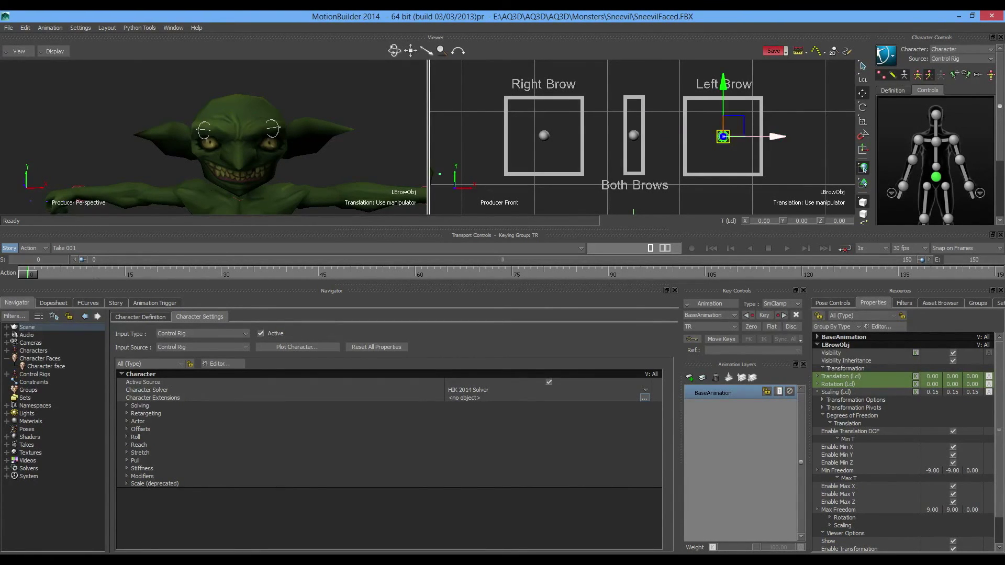
drag(774, 137, 728, 136)
mouse_move(728, 94)
mouse_down()
mouse_move(728, 60)
mouse_move(728, 126)
mouse_move(728, 59)
mouse_move(728, 79)
mouse_up()
mouse_move(729, 121)
mouse_down()
mouse_move(732, 156)
mouse_move(727, 135)
mouse_move(691, 136)
mouse_move(723, 136)
mouse_up()
drag(734, 125, 717, 109)
key(ctrl+z)
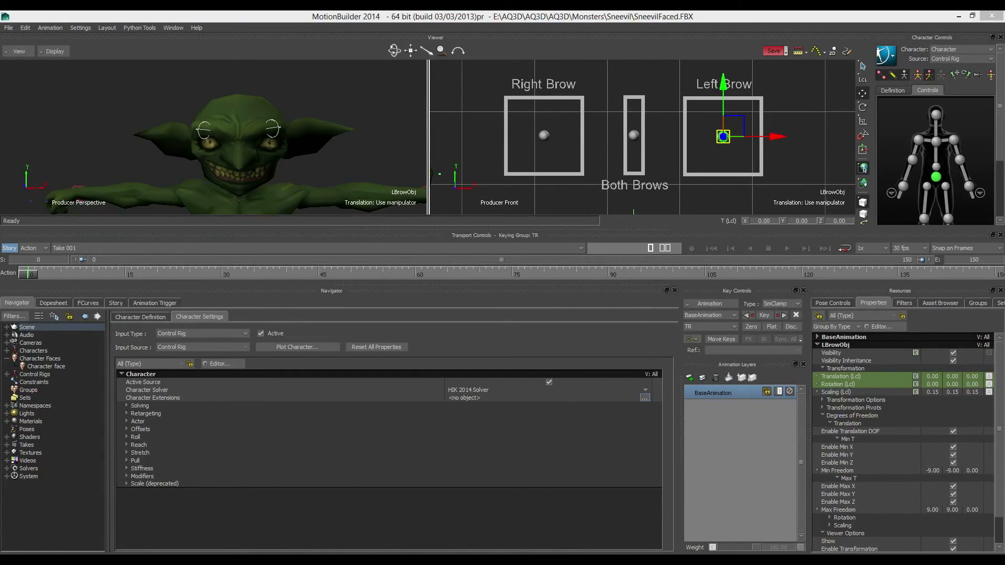
Step: Create five Relation constraints in the scene from the constraint templates
click(940, 303)
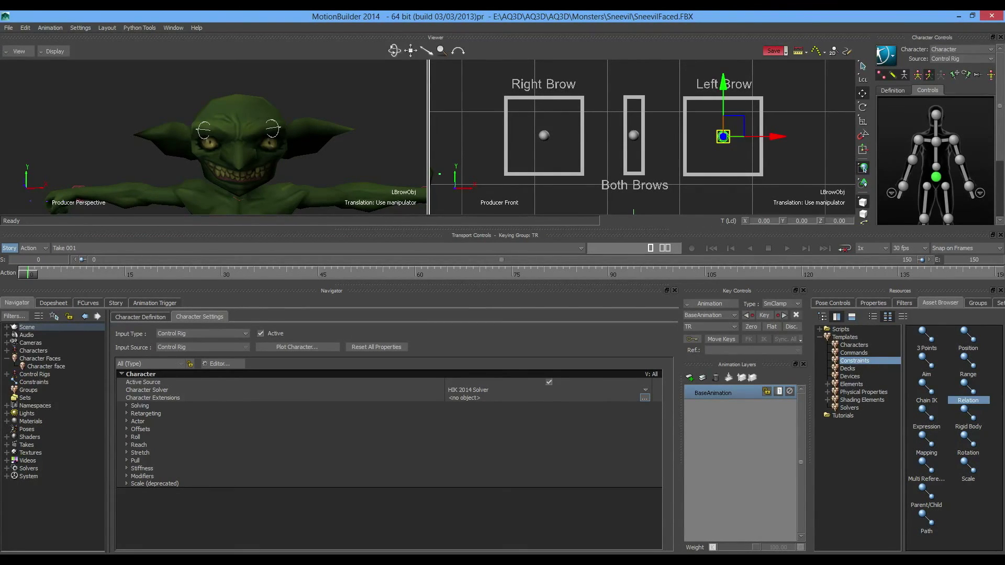
drag(967, 390, 665, 157)
double_click(968, 390)
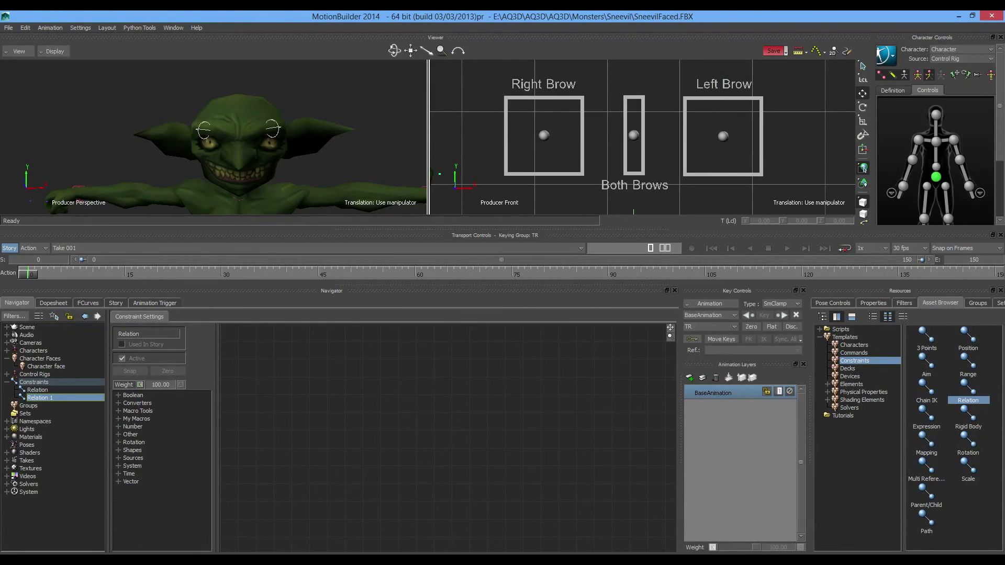
double_click(968, 390)
double_click(968, 389)
double_click(967, 390)
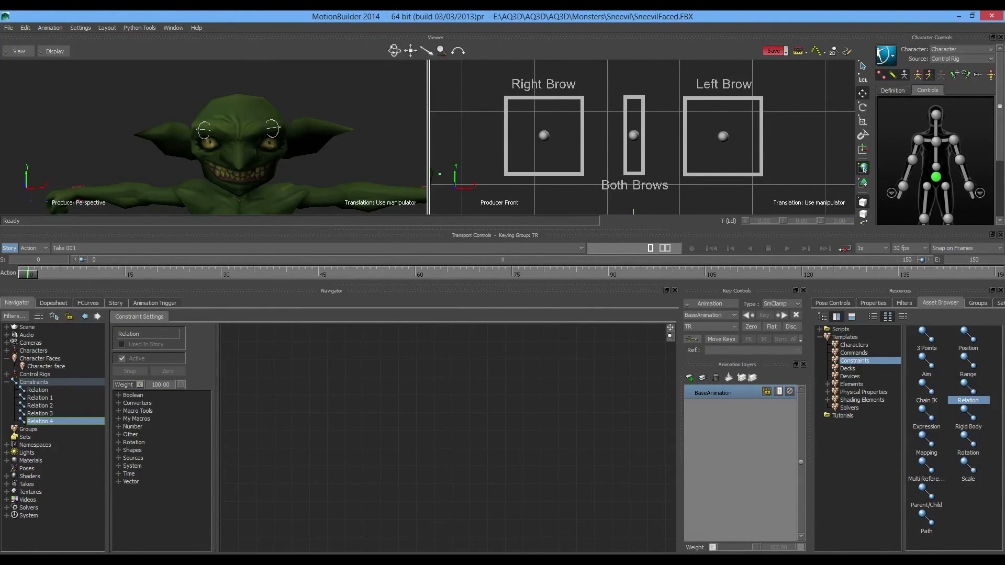
Step: Rename the first Relation constraint to FaceControl
click(38, 390)
right_click(40, 390)
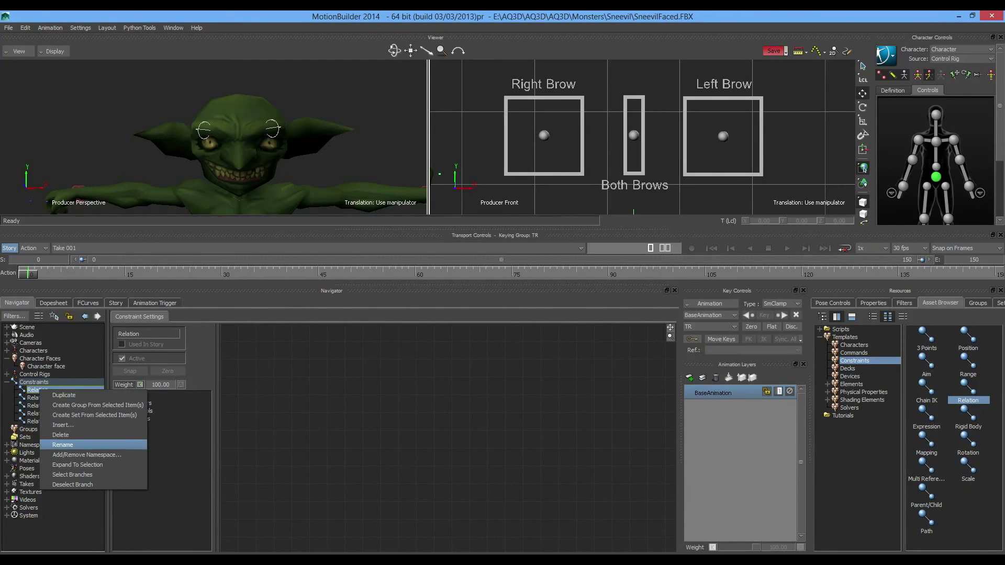
click(63, 444)
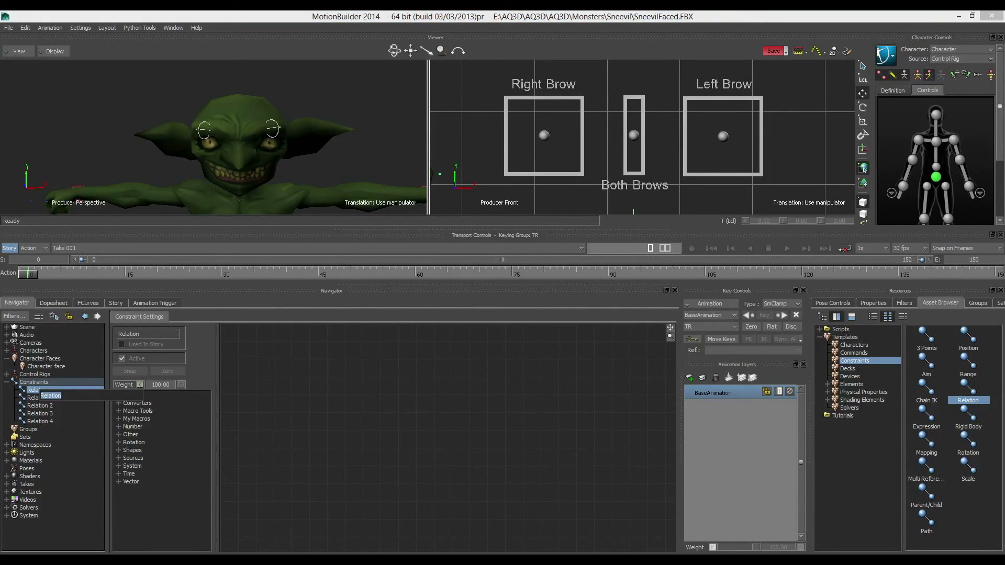
text(FaceControl)
key(Return)
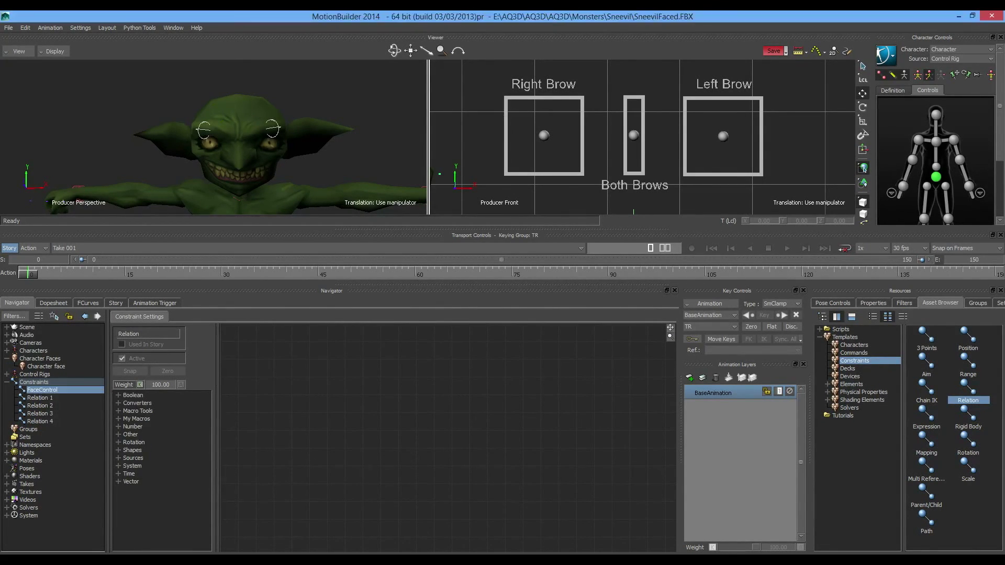
Step: Rename the Relation 1 constraint to "FaceCtrl +Y"
right_click(38, 398)
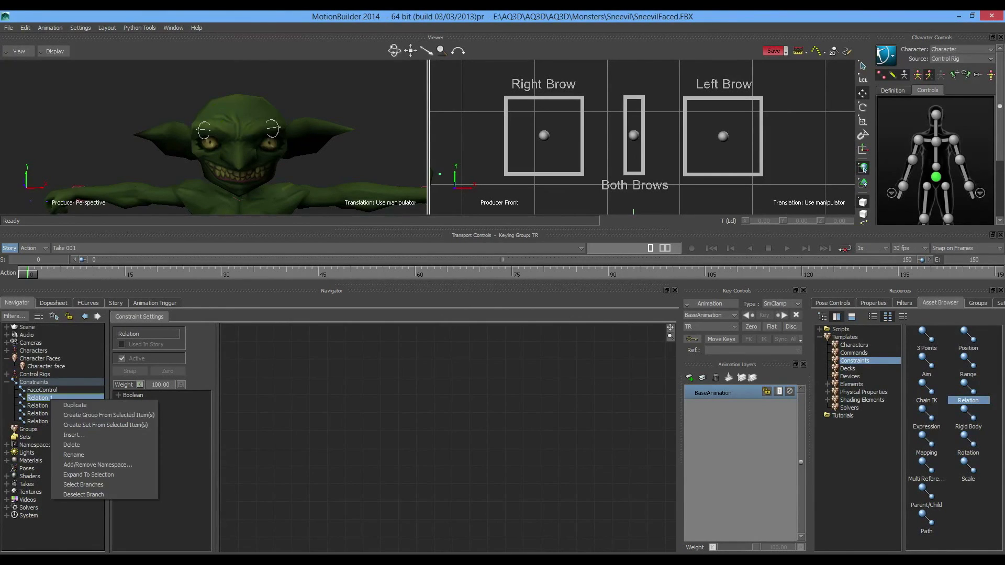
click(63, 452)
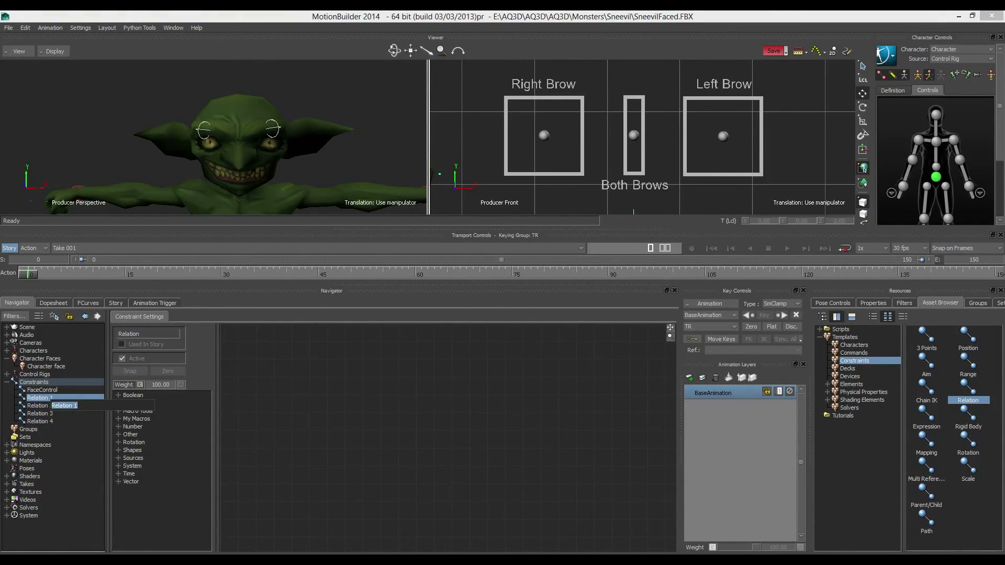
text(FaceCtrl +Y)
key(Return)
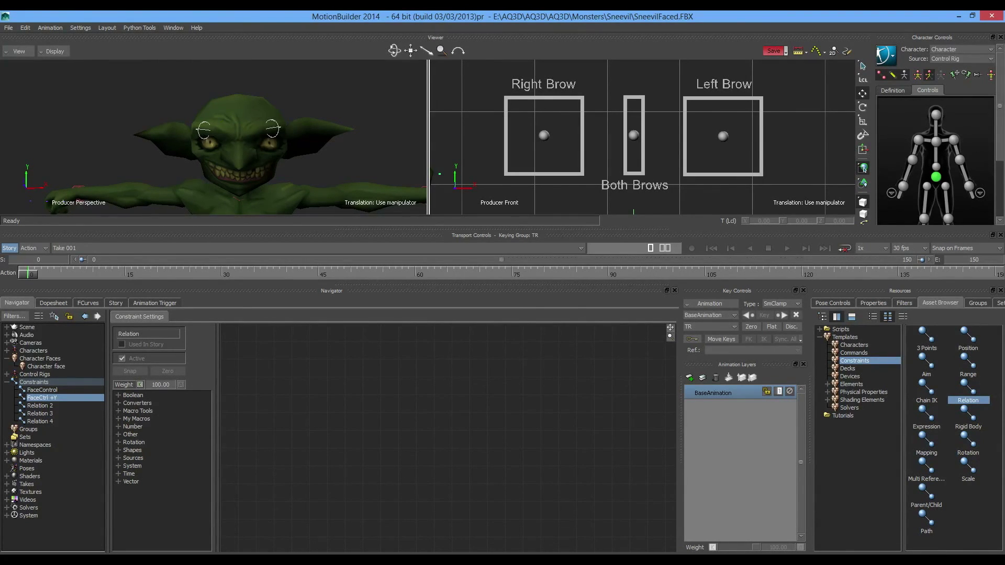
Step: Rename the Relation 2 constraint to "FaceCtrl -Y"
right_click(47, 406)
click(67, 463)
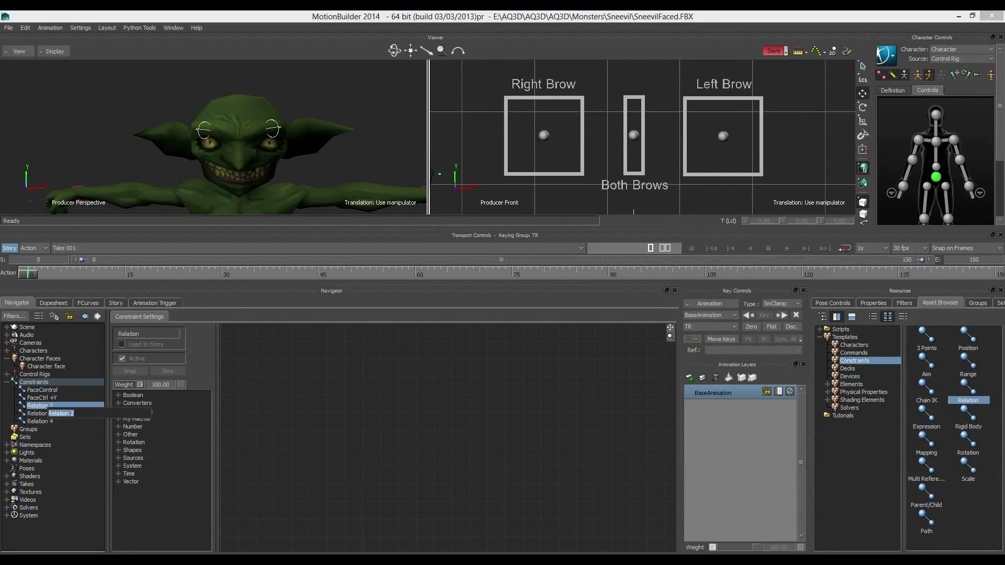
text(FaceCtrl -Y)
key(Return)
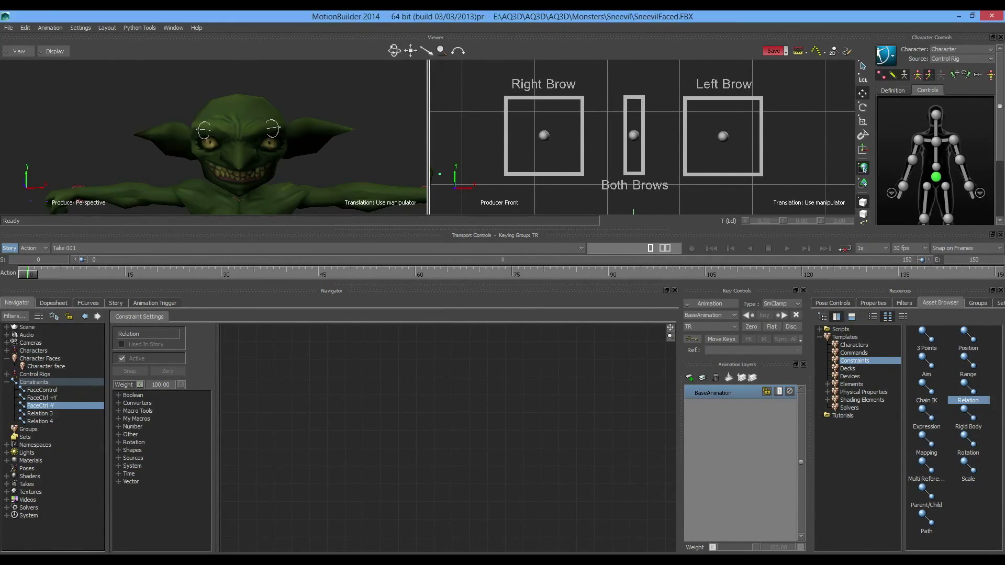
Step: Rename the Relation 3 constraint to "FaceCtrl +X"
right_click(44, 414)
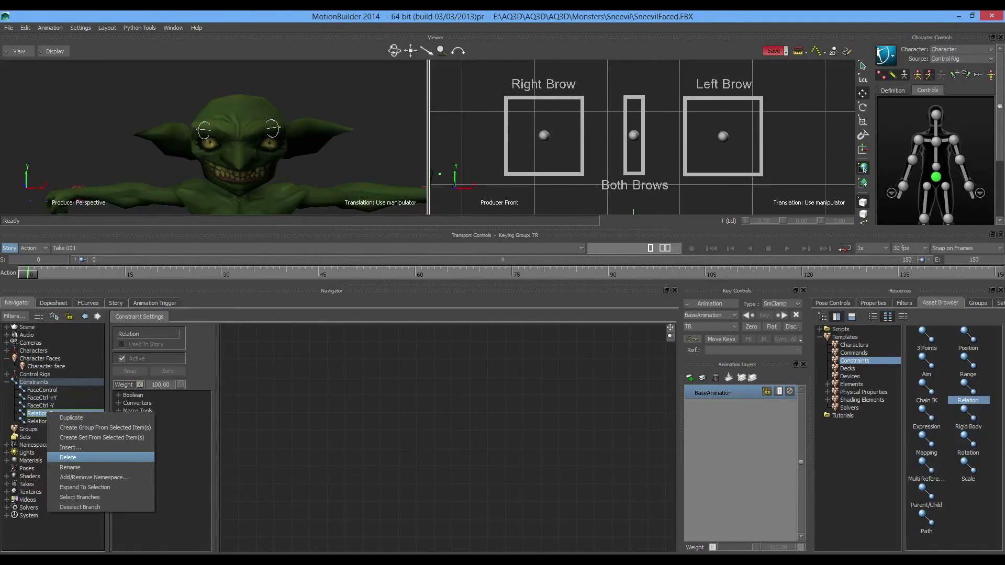
click(78, 467)
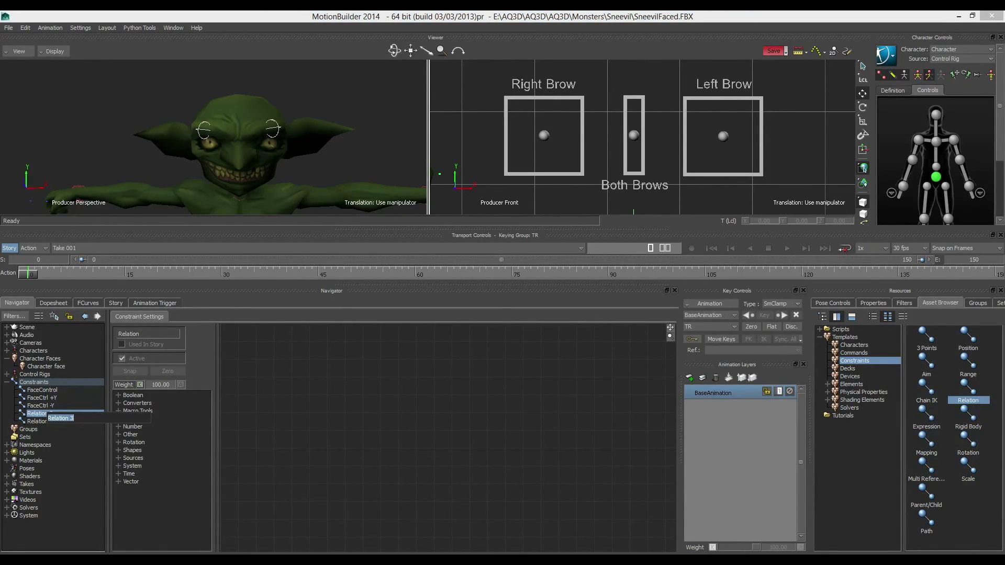
text(FaceCtrl +X)
key(Return)
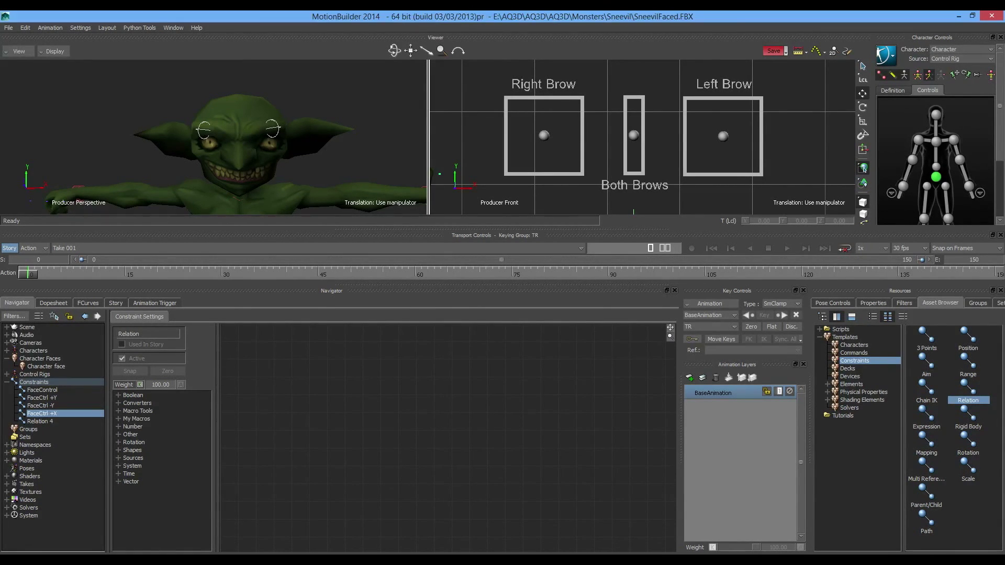
Step: Rename the Relation 4 constraint to "FaceCtrl -X"
click(36, 421)
right_click(39, 422)
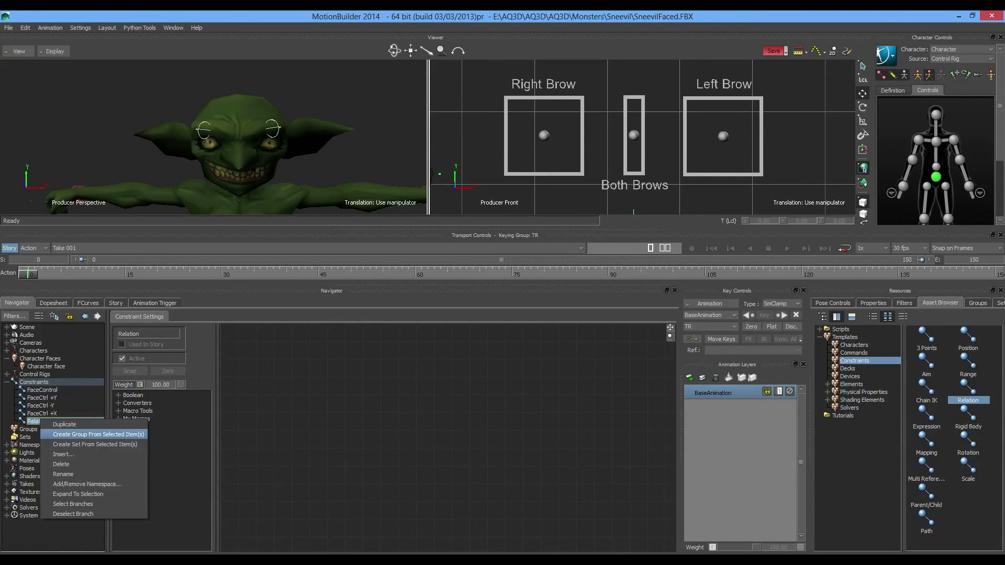
click(63, 474)
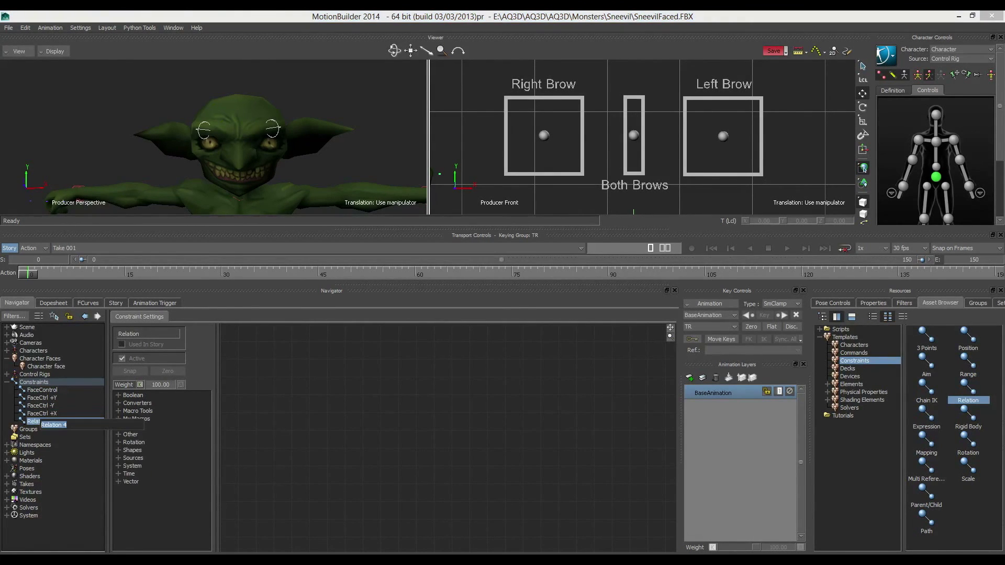
text(FaceCtrl -X)
key(Return)
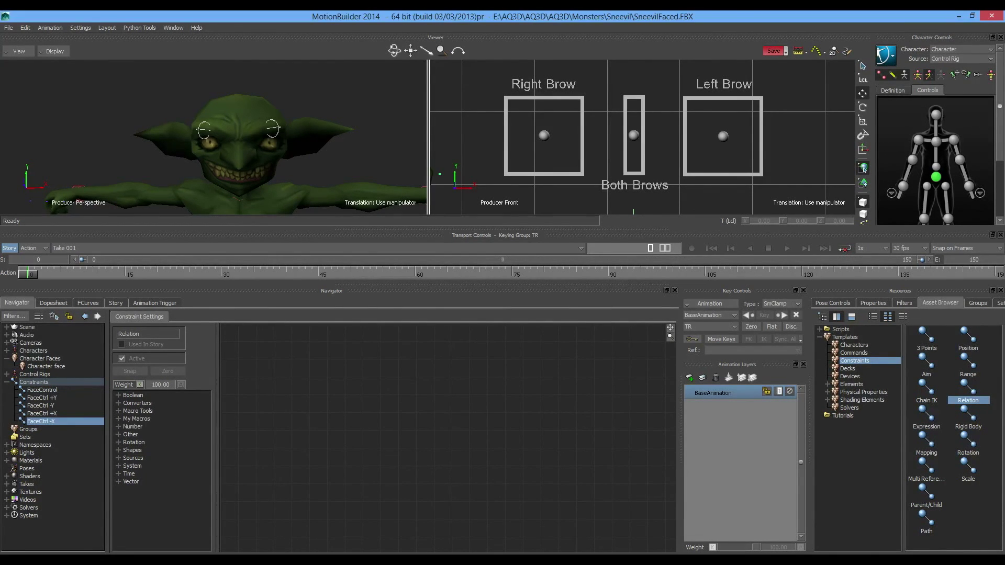
click(42, 398)
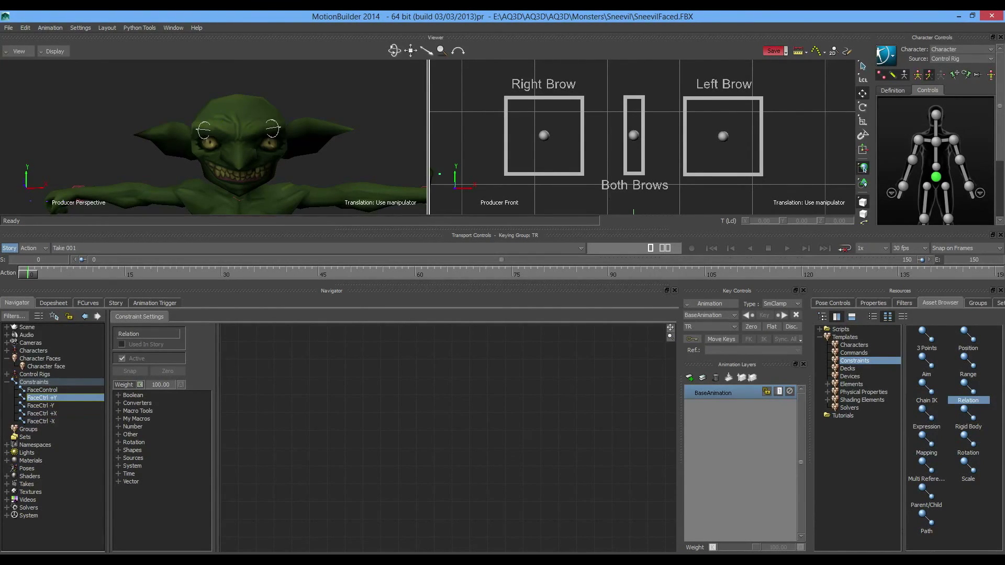
click(41, 405)
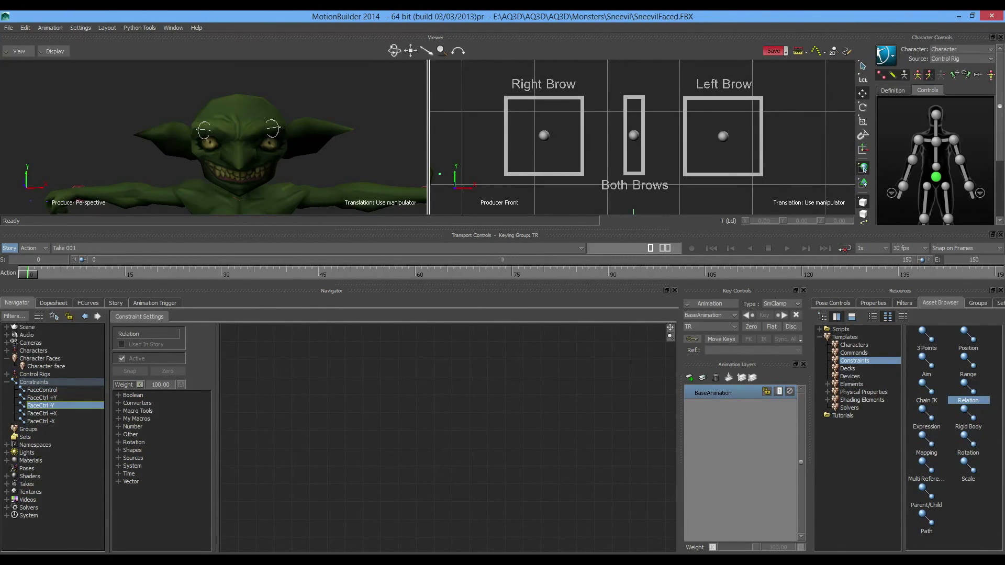
click(42, 413)
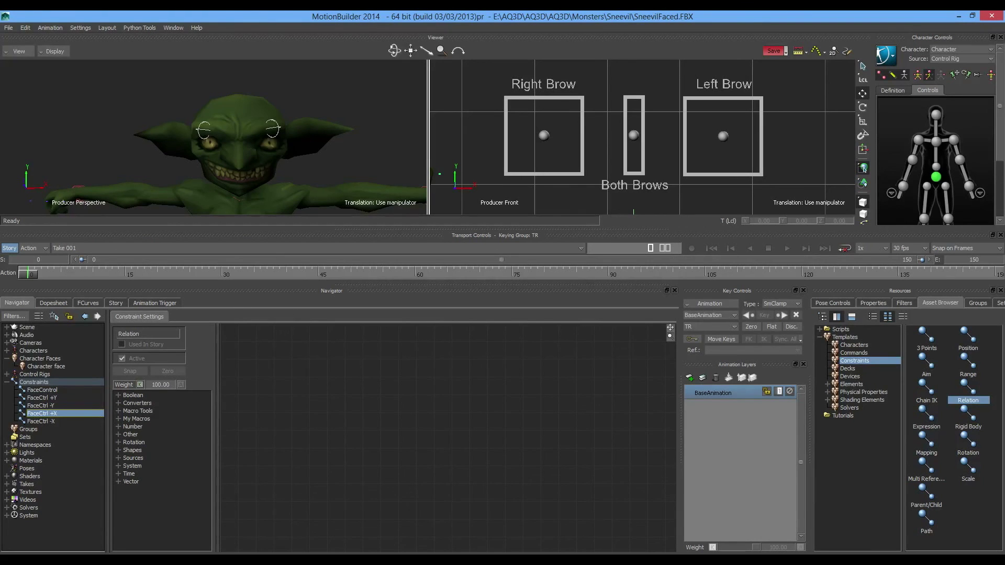
double_click(41, 422)
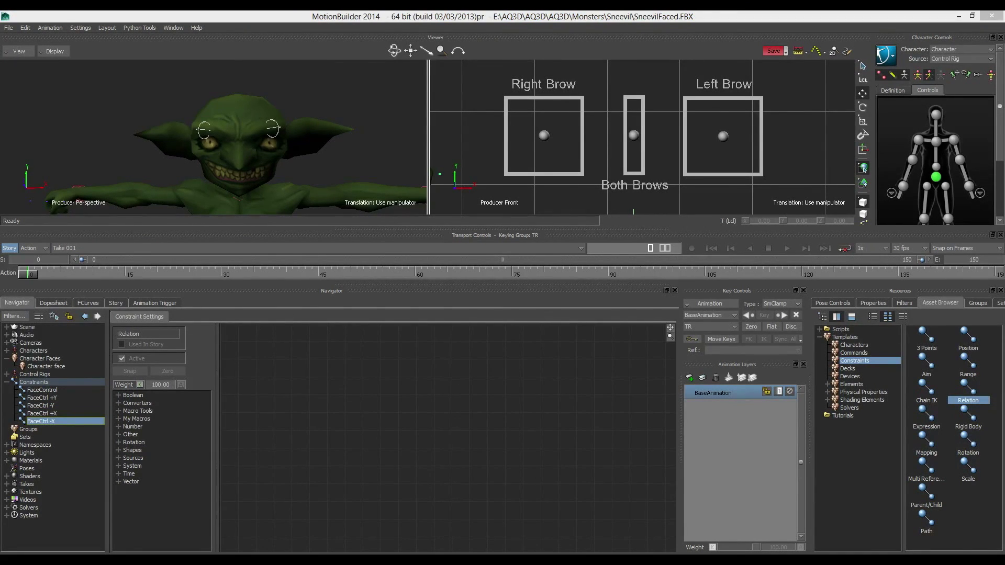
Step: Add a Macro Input Vector node and, well apart on its far side, a Macro Output Number node to the FaceCtrl +Y relation
click(42, 398)
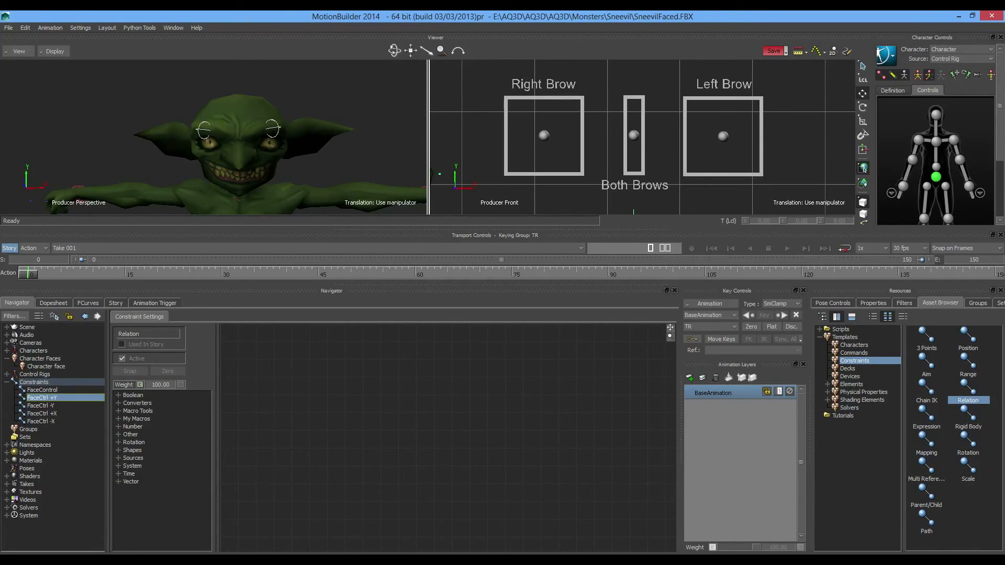
click(118, 411)
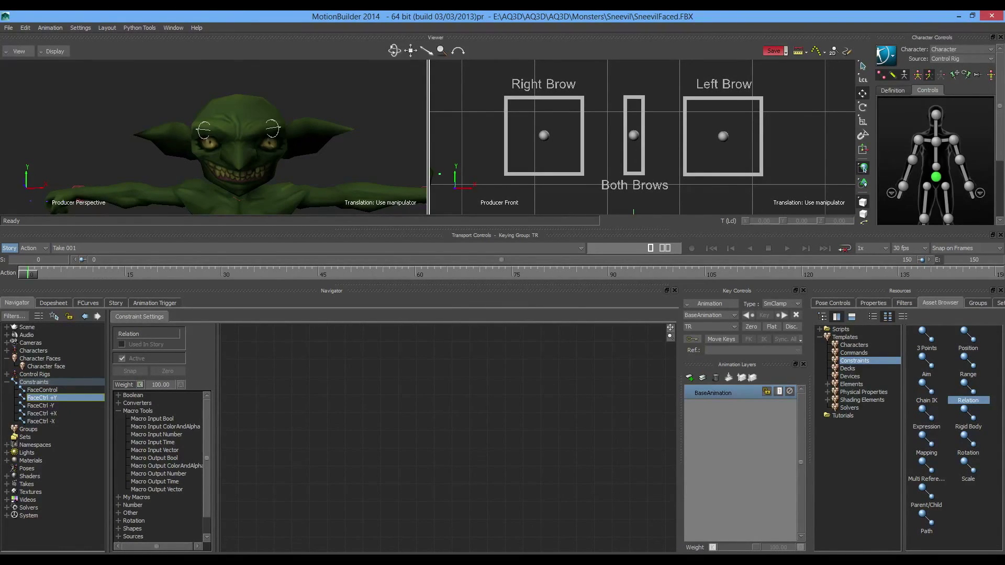
drag(154, 450, 281, 383)
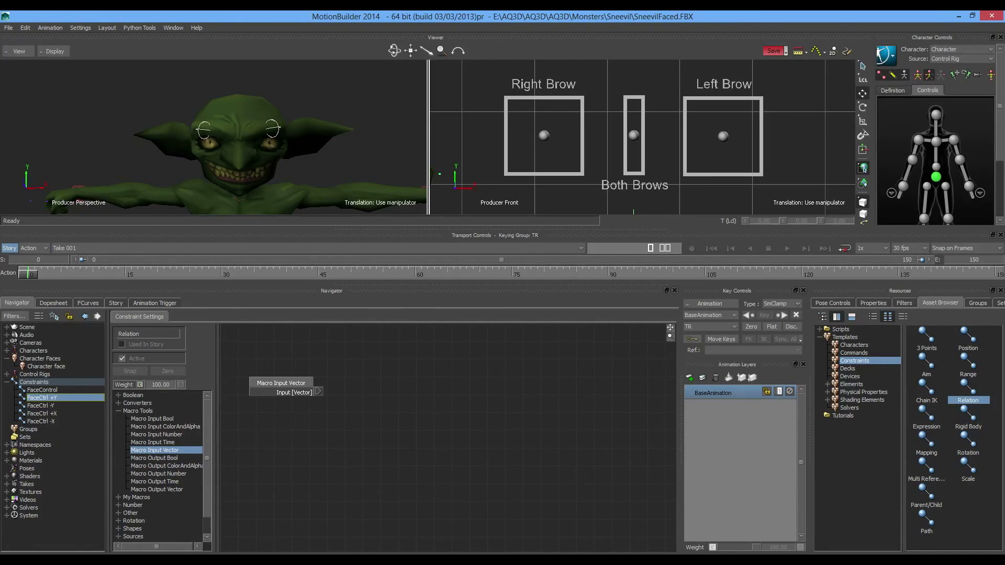
click(159, 474)
drag(159, 473, 657, 379)
shift+drag(586, 419, 561, 415)
drag(257, 378, 244, 372)
shift+drag(272, 408, 314, 409)
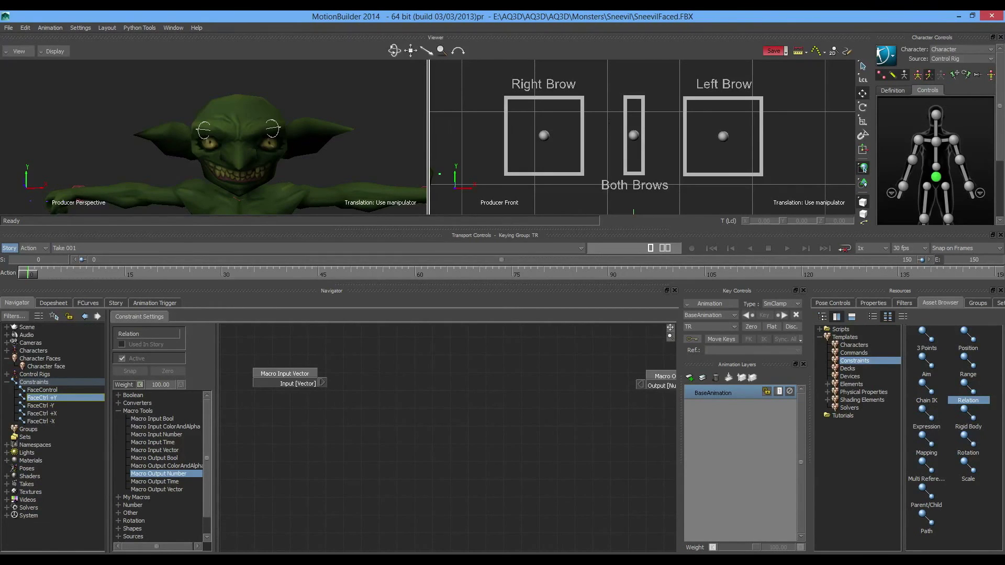
Step: Add a Vector to Number converter node beside the Macro Input Vector node in the FaceCtrl +Y relation
click(118, 411)
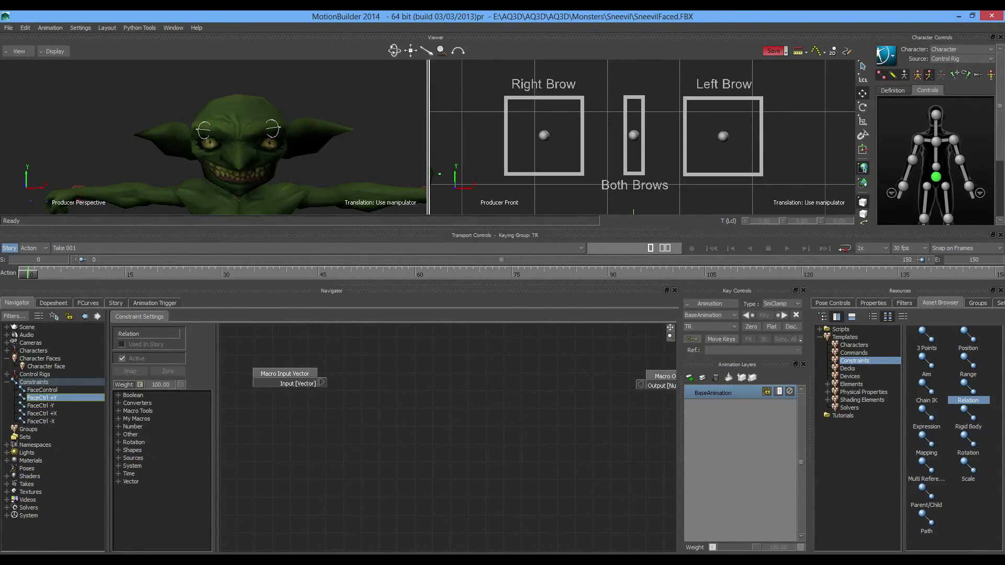
click(118, 403)
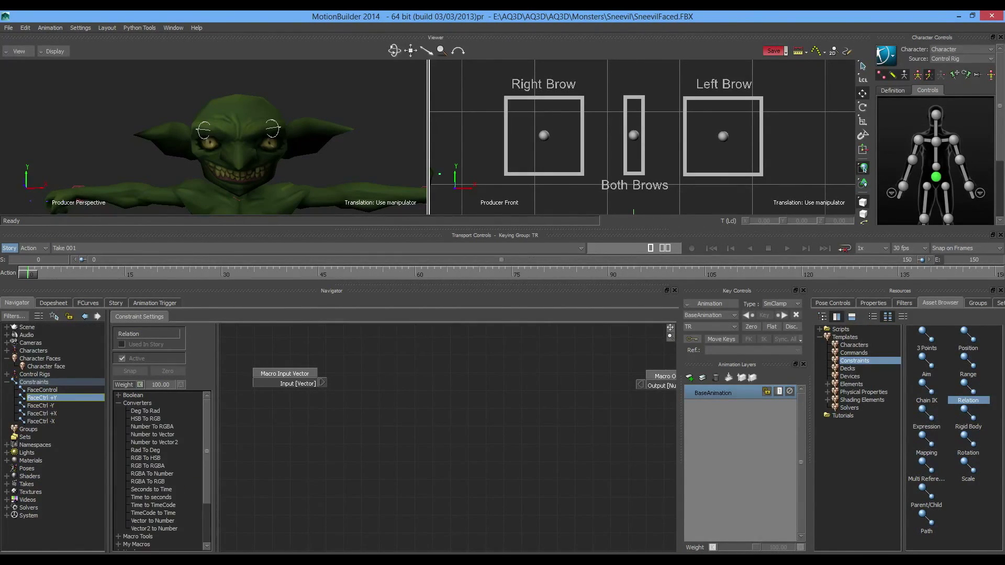
drag(152, 520, 374, 375)
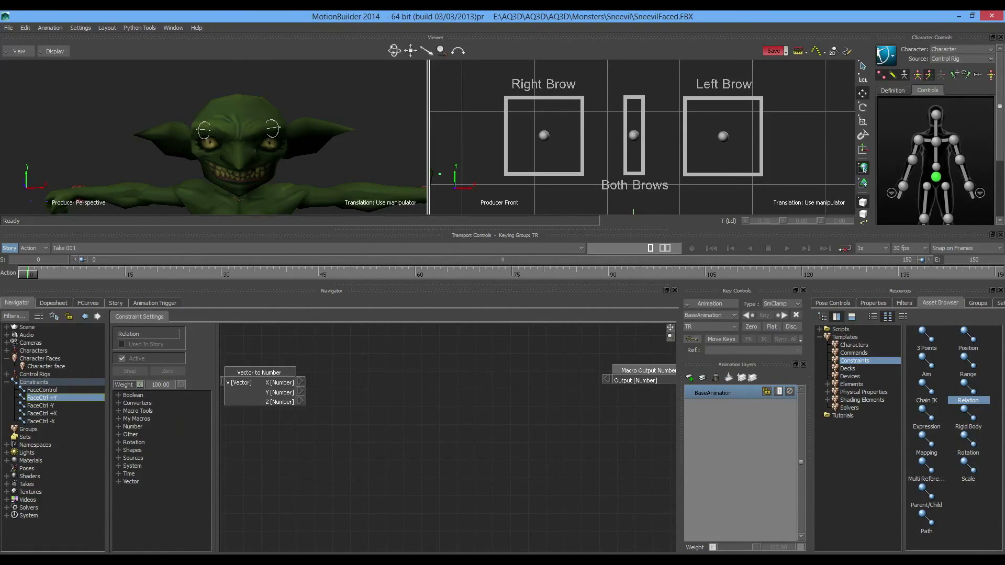
Step: Add a Max Pass-thru number node between the Vector to Number and Macro Output Number nodes
click(118, 427)
scroll(207, 435, down, 3)
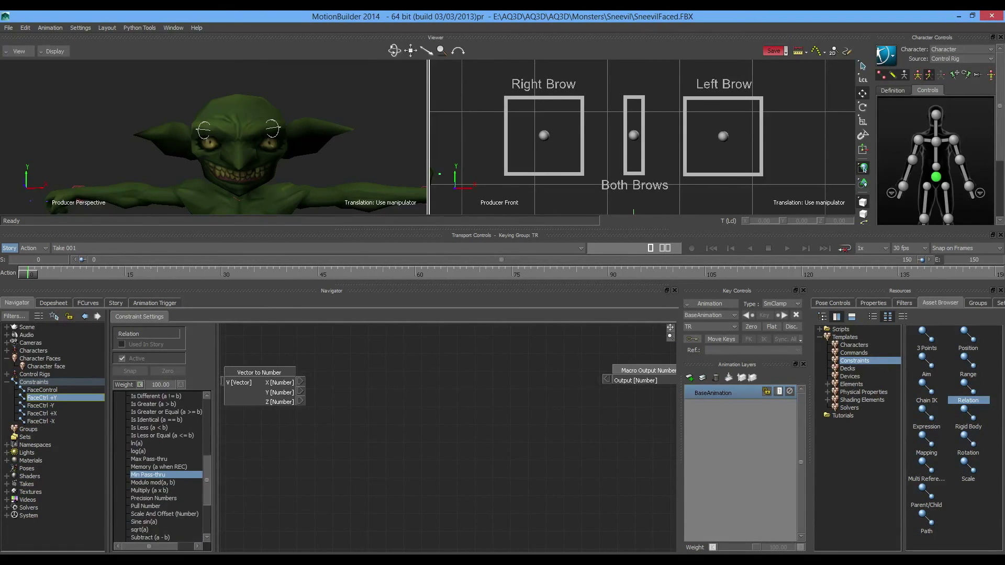
scroll(162, 466, down, 3)
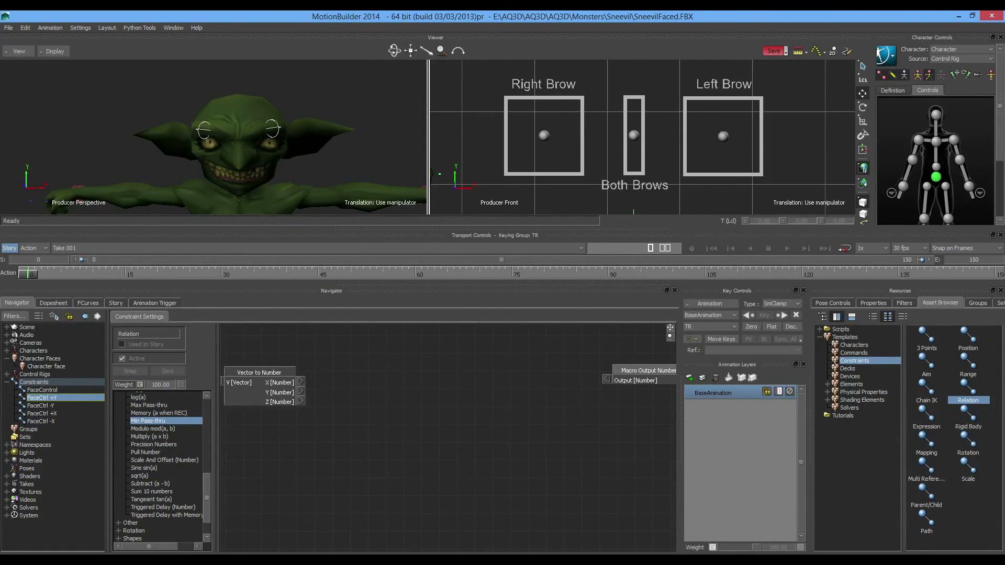
click(149, 405)
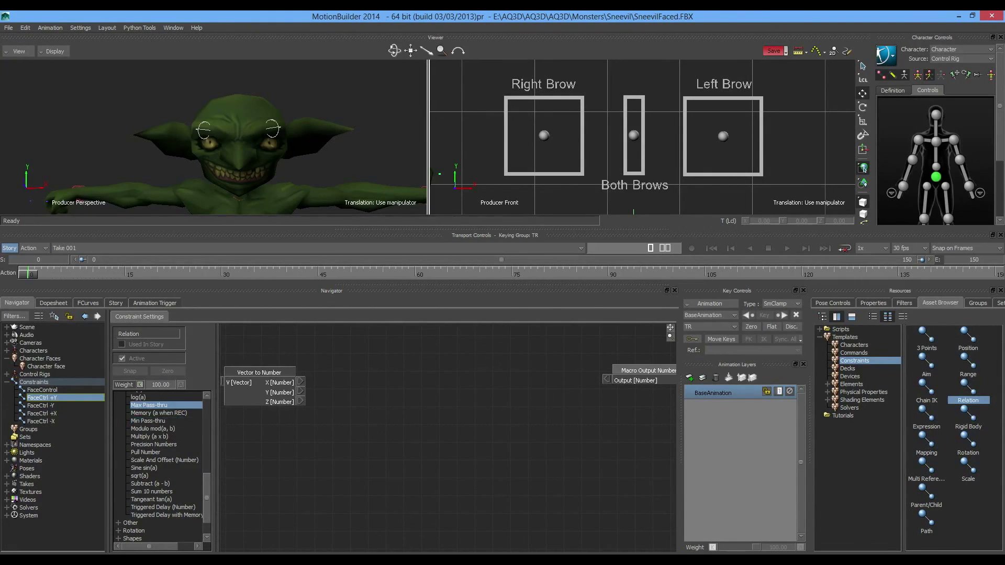
scroll(162, 466, up, 1)
drag(149, 426, 373, 371)
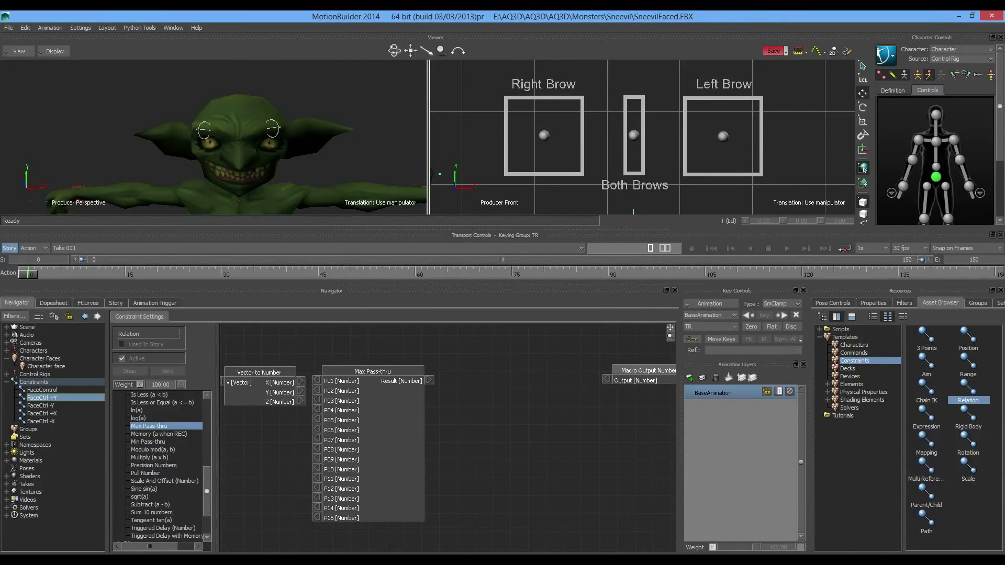
Step: Add a Divide (a/b) number node after the Max Pass-thru node and move the Macro Output Number node farther out
scroll(162, 466, up, 5)
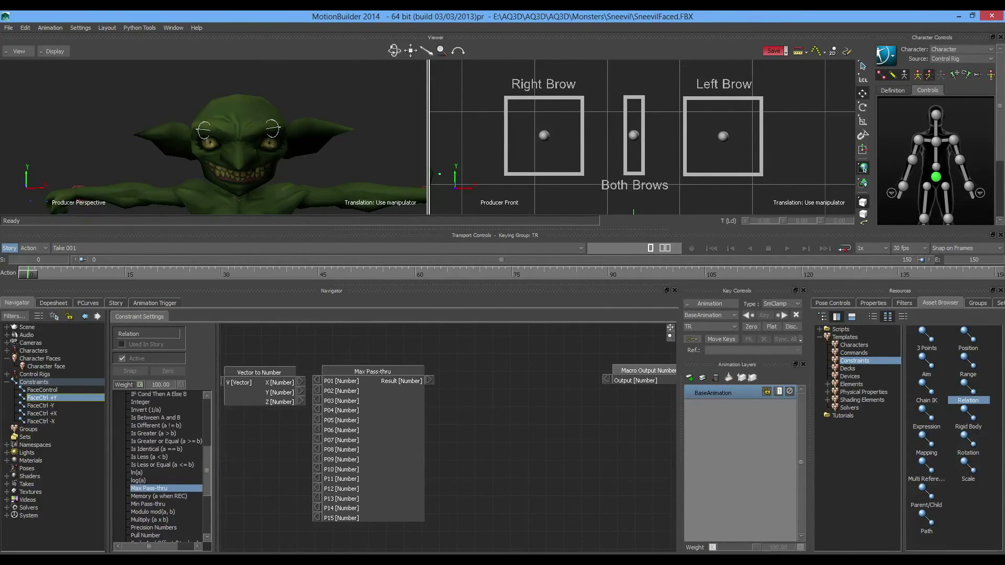
drag(139, 439, 494, 372)
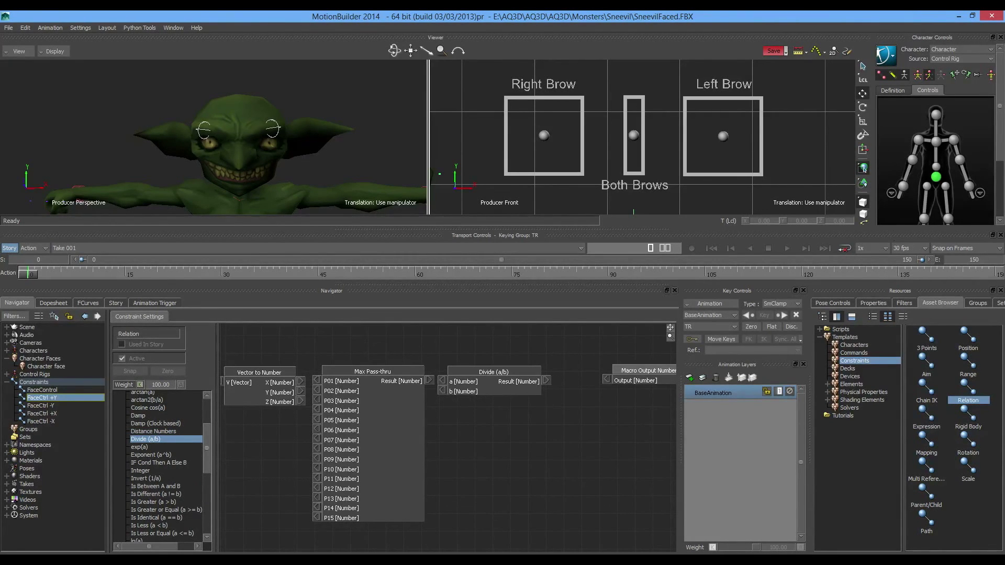
shift+drag(565, 434, 442, 440)
drag(526, 376, 566, 380)
Step: Add an Absolute (|a|) node between the Divide and Macro Output Number nodes, shifting the output node to make room
scroll(165, 465, up, 4)
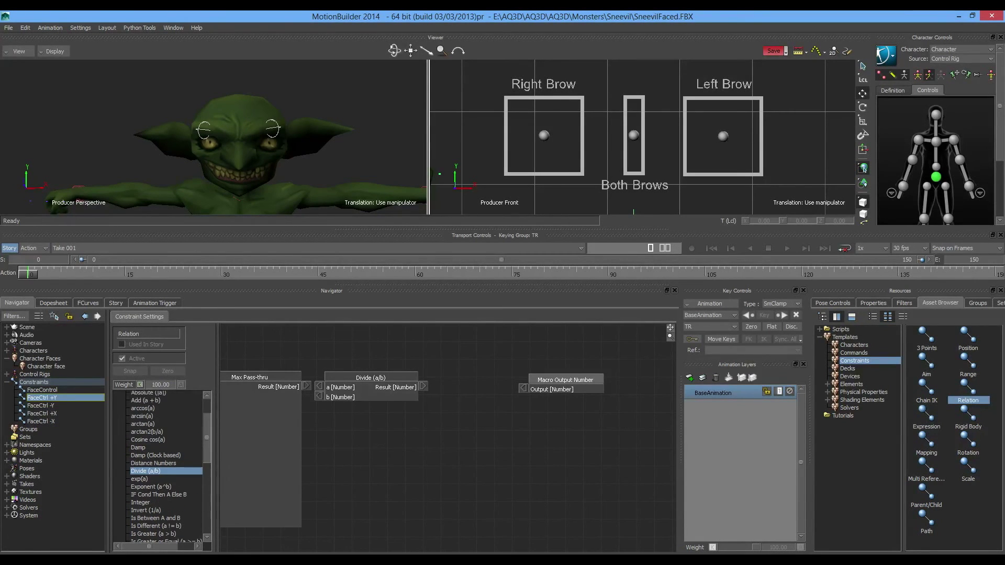
drag(148, 394, 491, 378)
drag(571, 380, 598, 376)
Step: Connect the Macro Input Vector to the Vector to Number input, and its Y output to P01 of the Max Pass-thru node
shift+drag(346, 450, 631, 448)
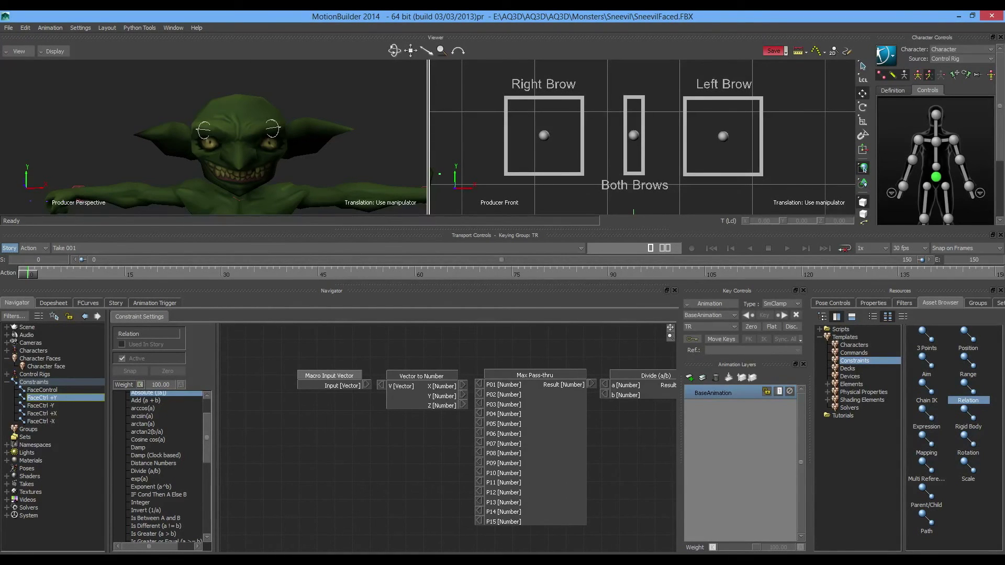
shift+drag(448, 445, 369, 430)
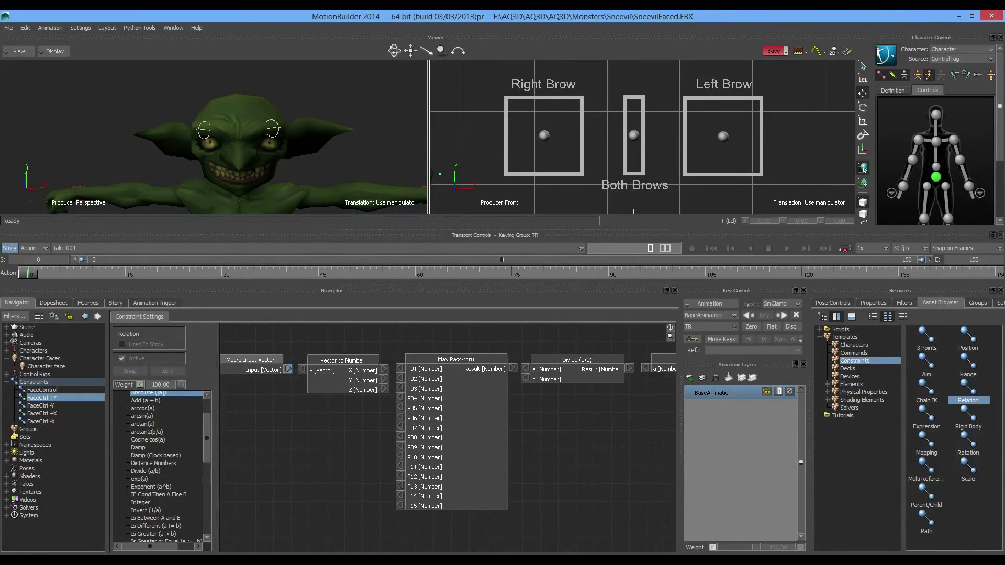
mouse_move(303, 369)
mouse_down()
mouse_move(397, 443)
mouse_move(316, 448)
mouse_move(302, 371)
mouse_up()
shift+drag(565, 440, 514, 439)
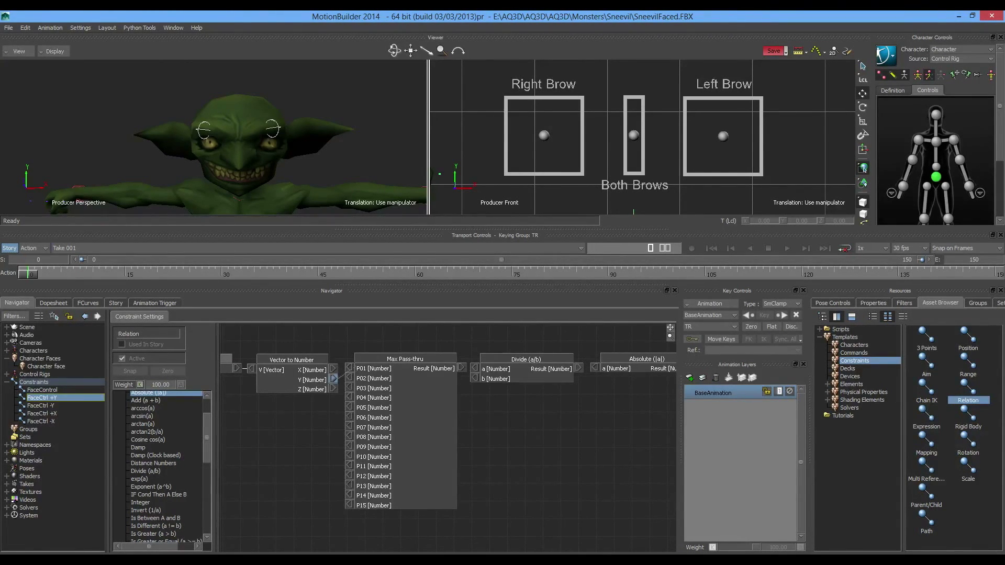
drag(356, 367, 349, 368)
click(292, 360)
right_click(313, 366)
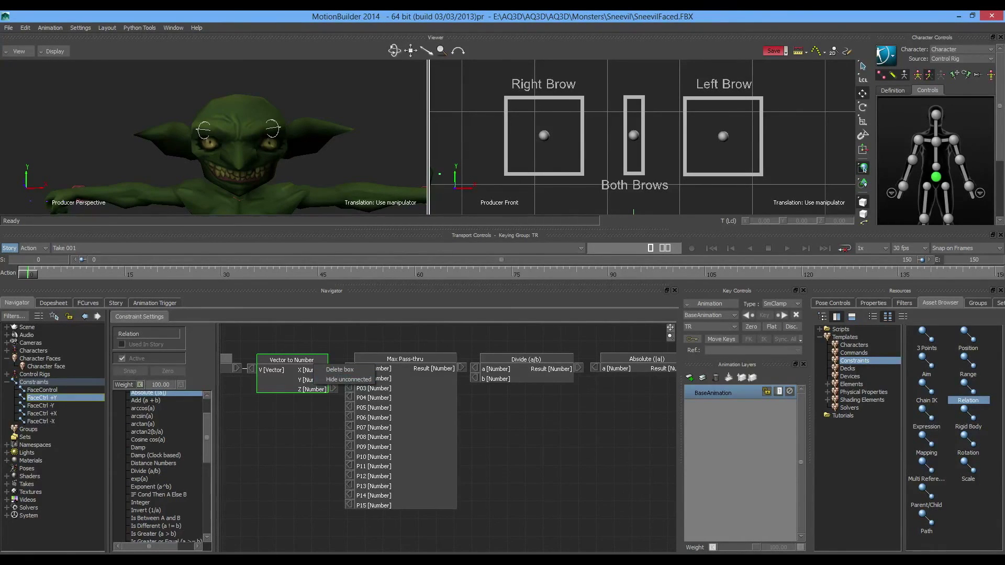
key(Escape)
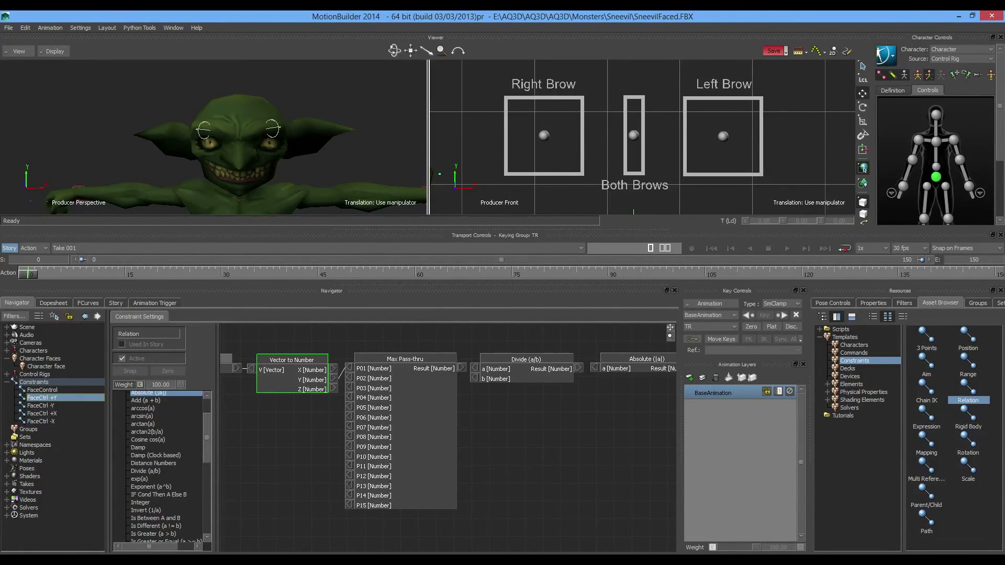
Step: Chain the Max Pass-thru result through Divide's a input and the Absolute node into the Macro Output Number node
shift+drag(471, 445, 428, 442)
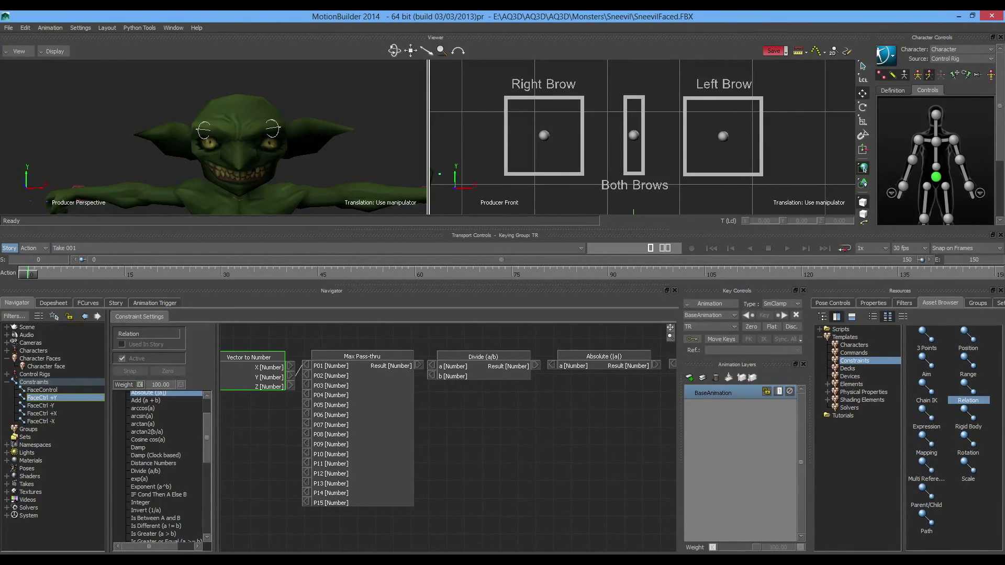
click(366, 418)
shift+drag(471, 445, 402, 442)
click(403, 442)
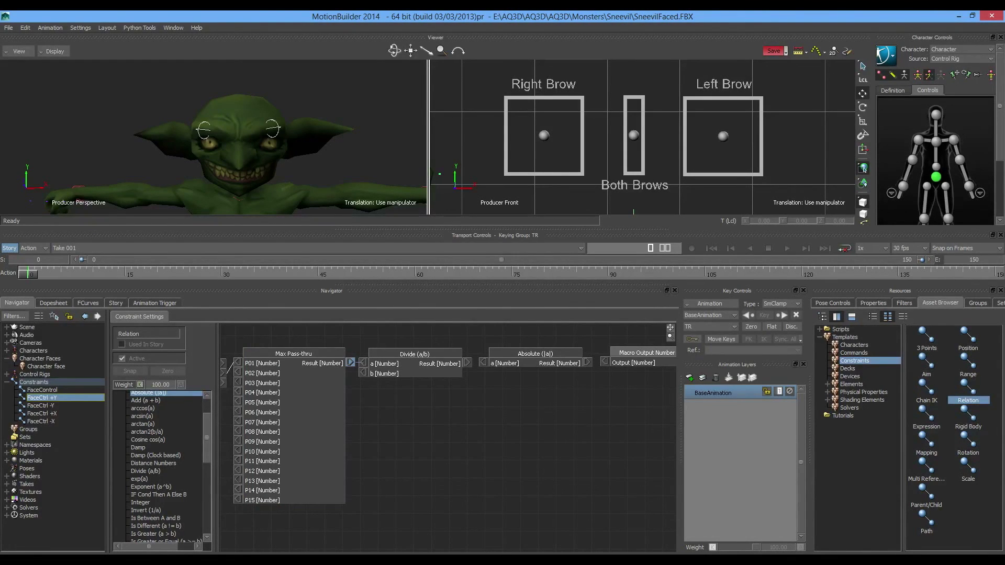
shift+drag(471, 442, 400, 444)
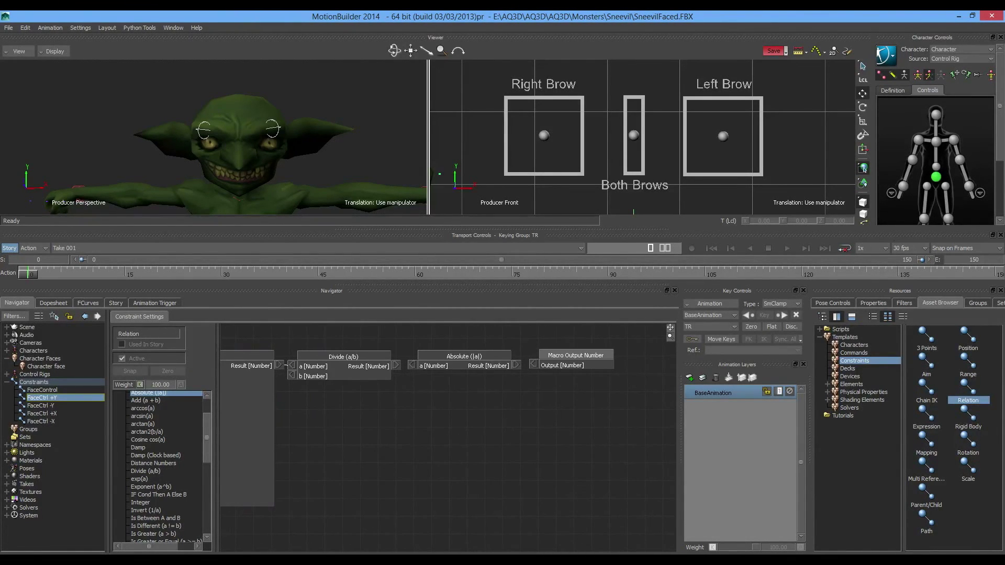
drag(396, 365, 412, 366)
shift+drag(455, 429, 394, 437)
drag(454, 373, 472, 373)
Step: Expose the editable value of the Max Pass-thru node's P02 input and hide the node's unconnected inputs
shift+drag(304, 445, 628, 436)
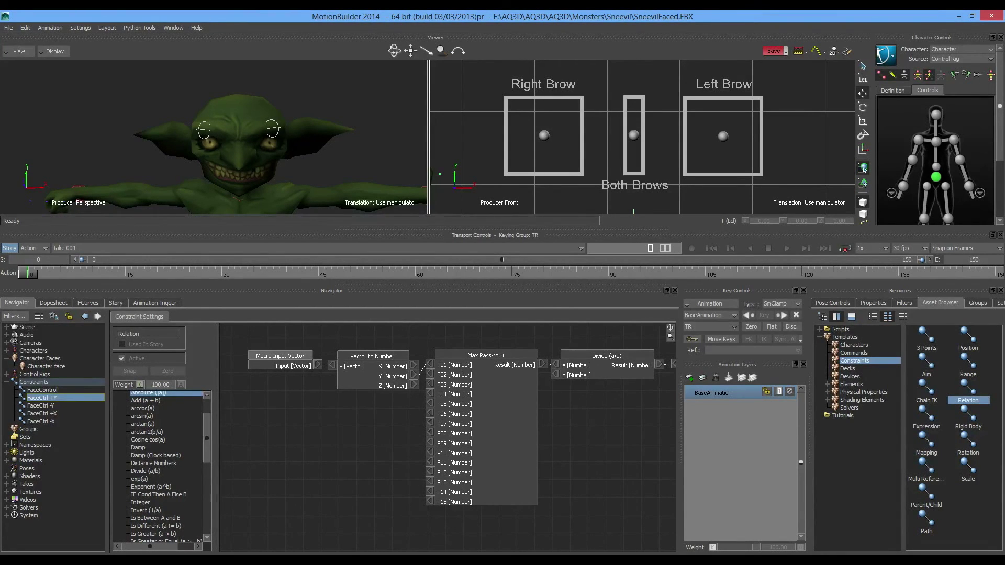
shift+drag(628, 435, 344, 434)
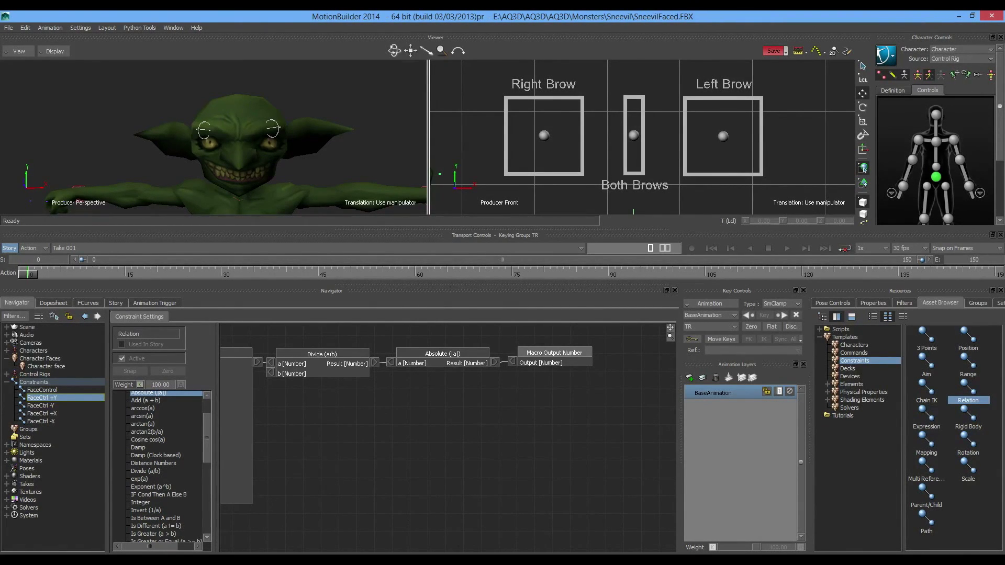
shift+drag(343, 434, 663, 434)
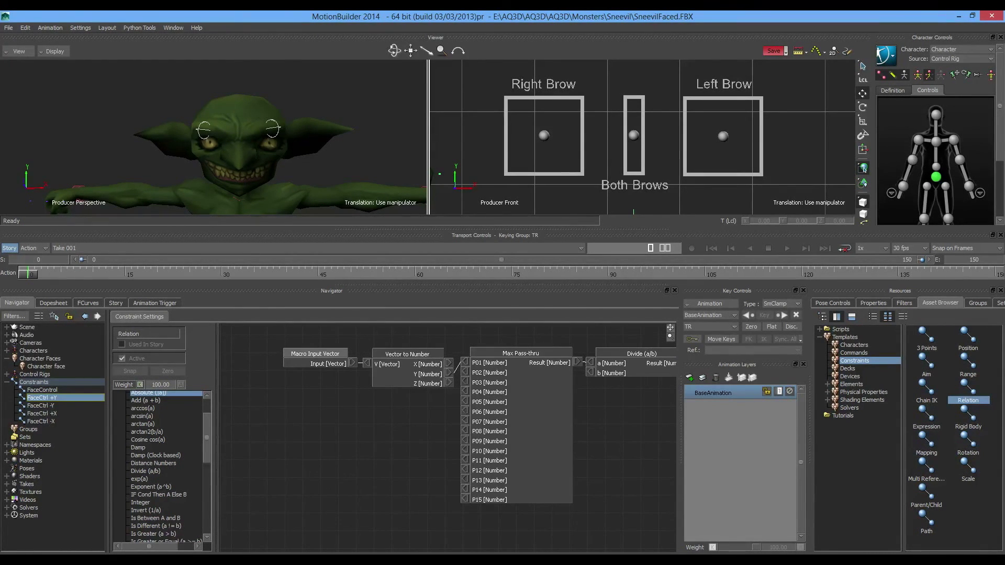
shift+drag(523, 434, 473, 435)
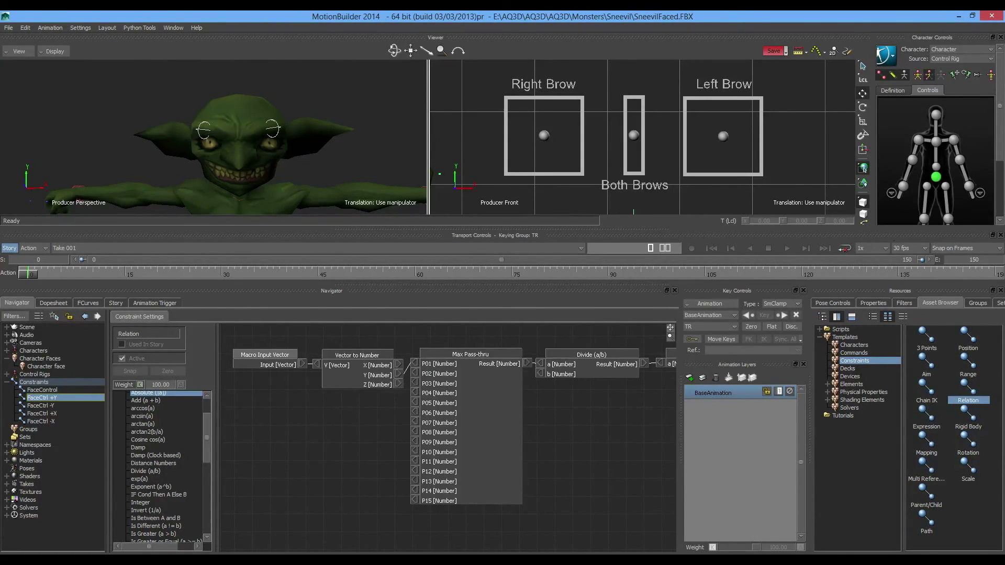
right_click(415, 374)
click(442, 377)
click(472, 419)
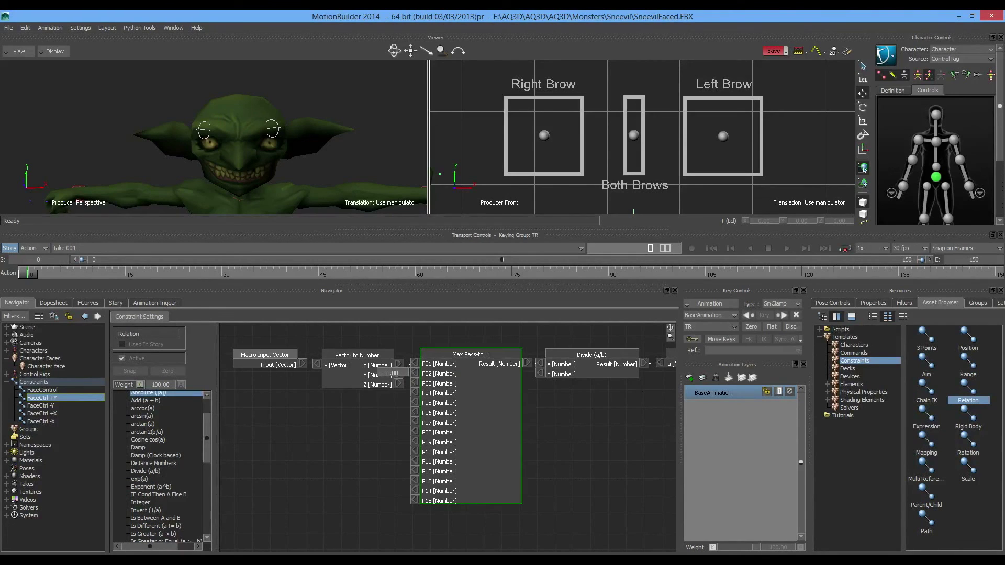
right_click(469, 359)
click(504, 372)
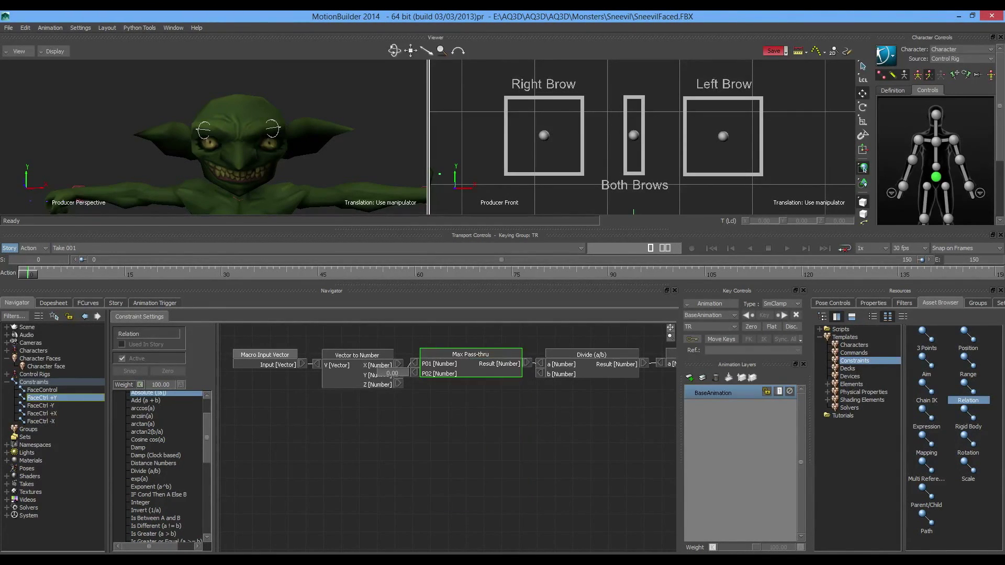
Step: Move the Max Pass-thru and Divide nodes below the row of other nodes to make room for their value fields
drag(470, 355, 470, 387)
click(469, 445)
shift+drag(469, 445, 318, 448)
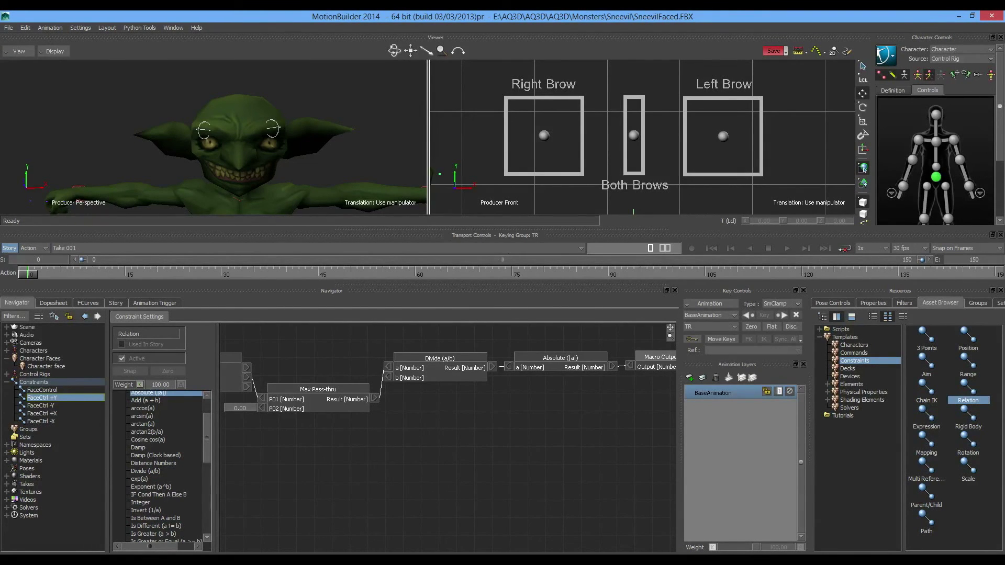
drag(439, 358, 441, 395)
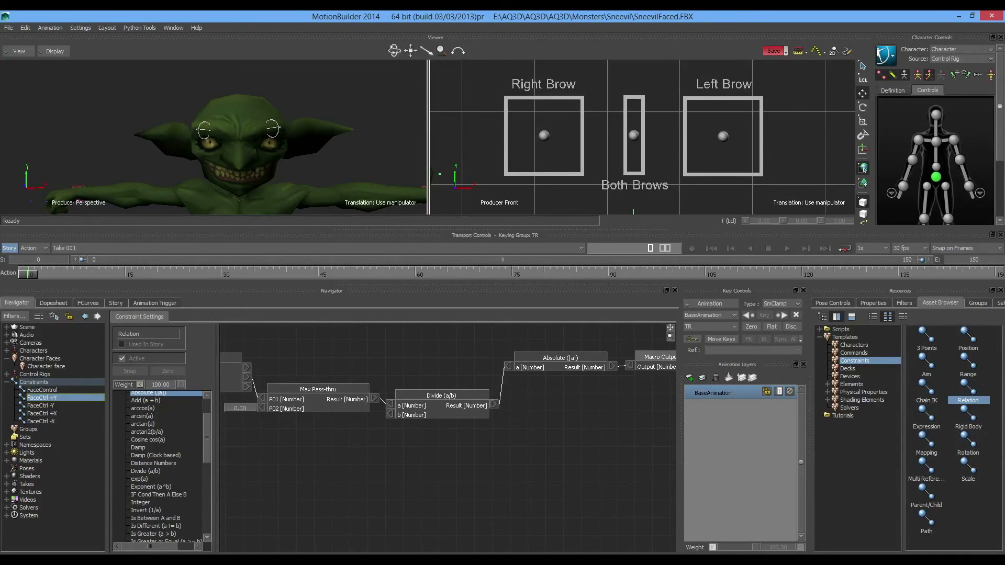
Step: Expose the editable value of the Divide node's b input and show the Left Brow controller's properties with its translation limits
right_click(391, 414)
click(409, 420)
click(873, 303)
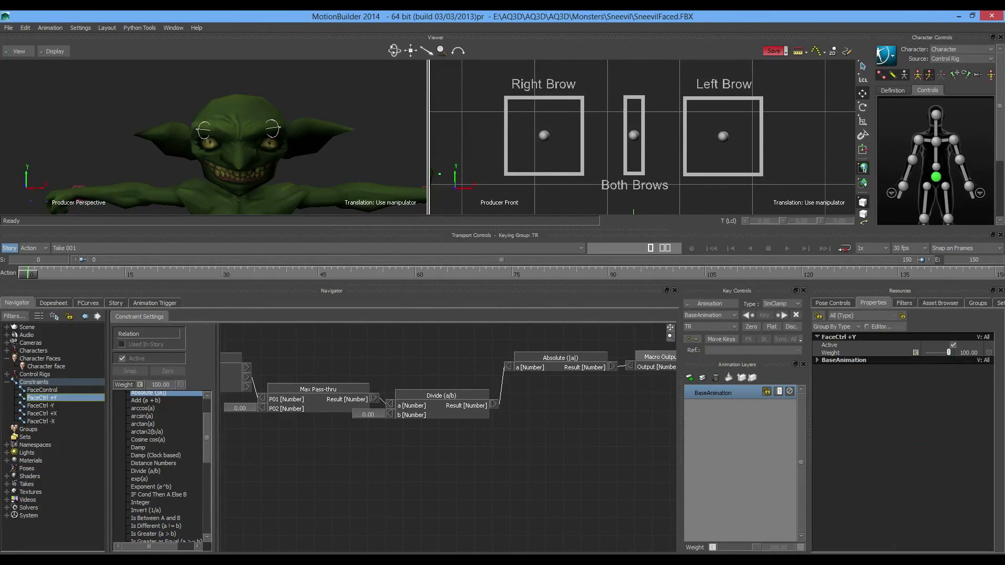
click(723, 137)
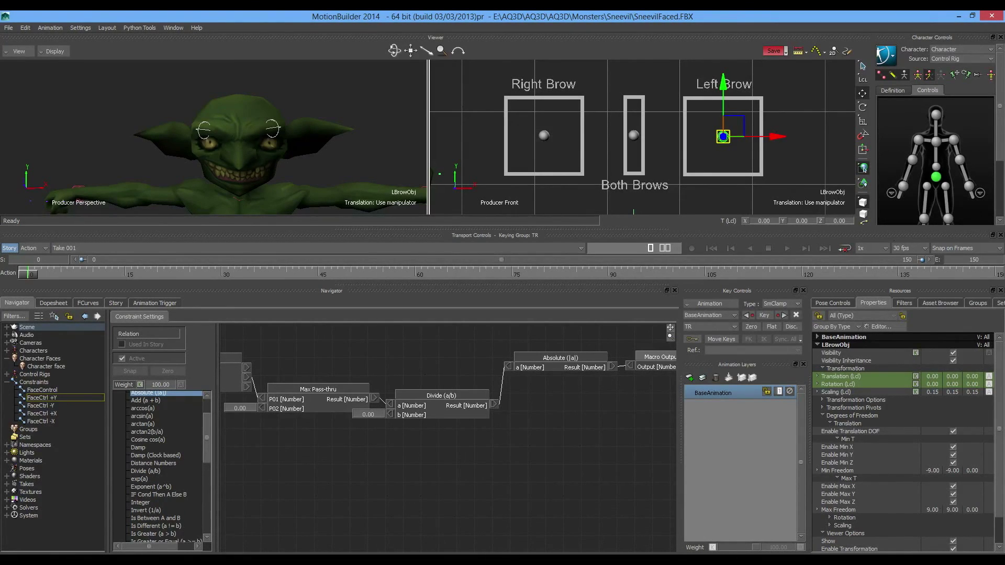
Step: Set the Divide node's b value to 0.09
double_click(368, 414)
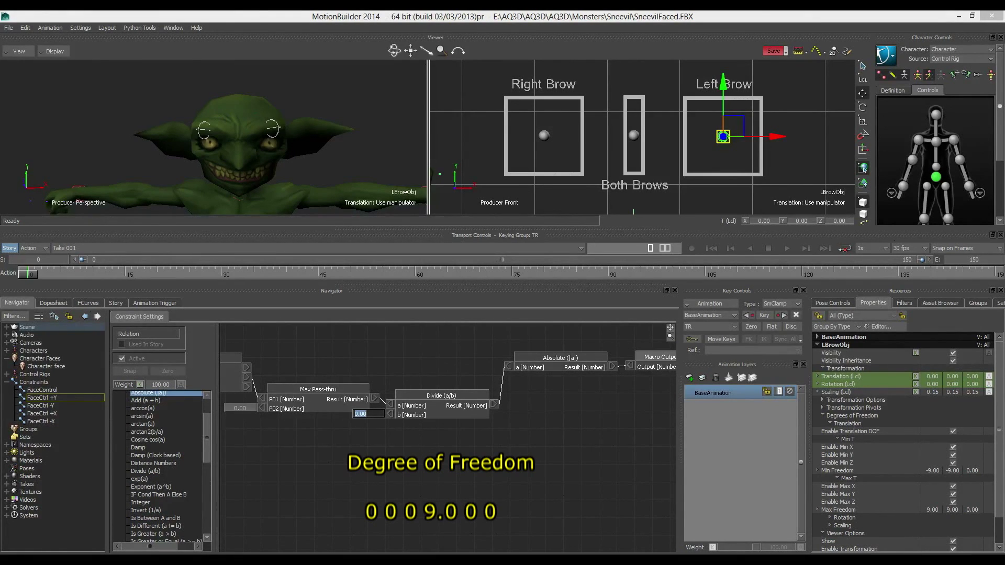
text(9.0)
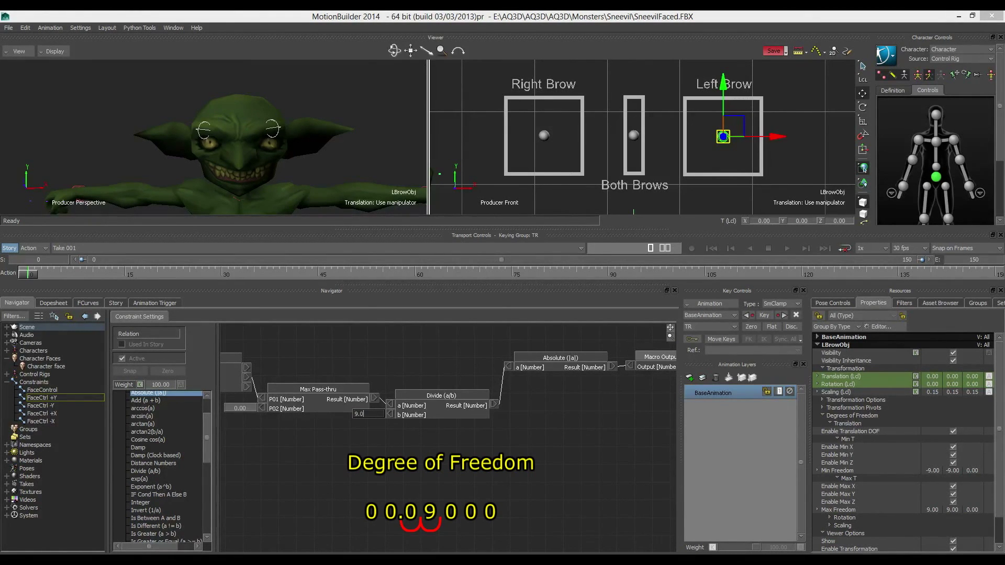
key(BackSpace)
key(BackSpace)
key(BackSpace)
key(Return)
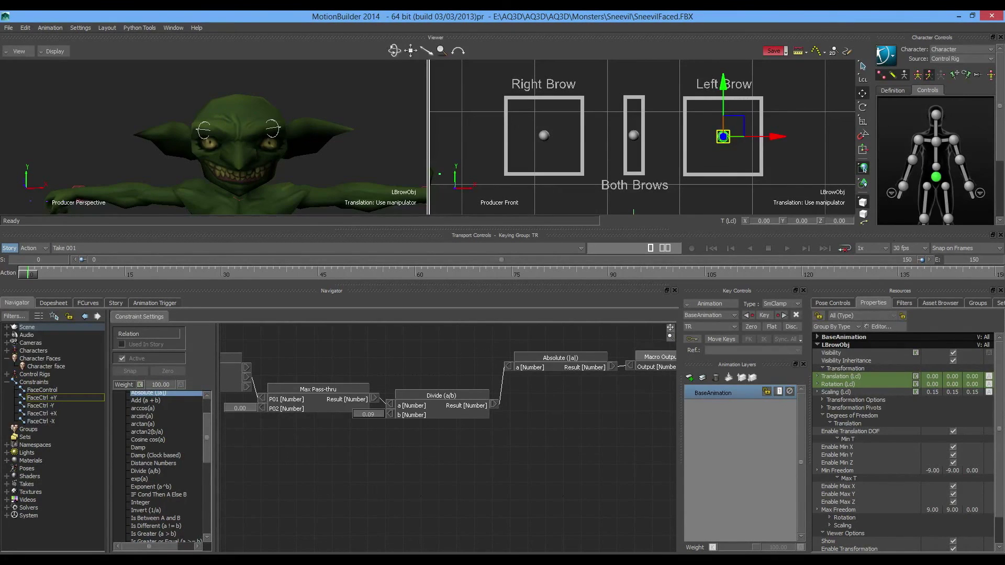
Step: Copy all nodes of the FaceCtrl +Y relation and paste them into the FaceCtrl -Y relation
shift+drag(418, 456, 437, 436)
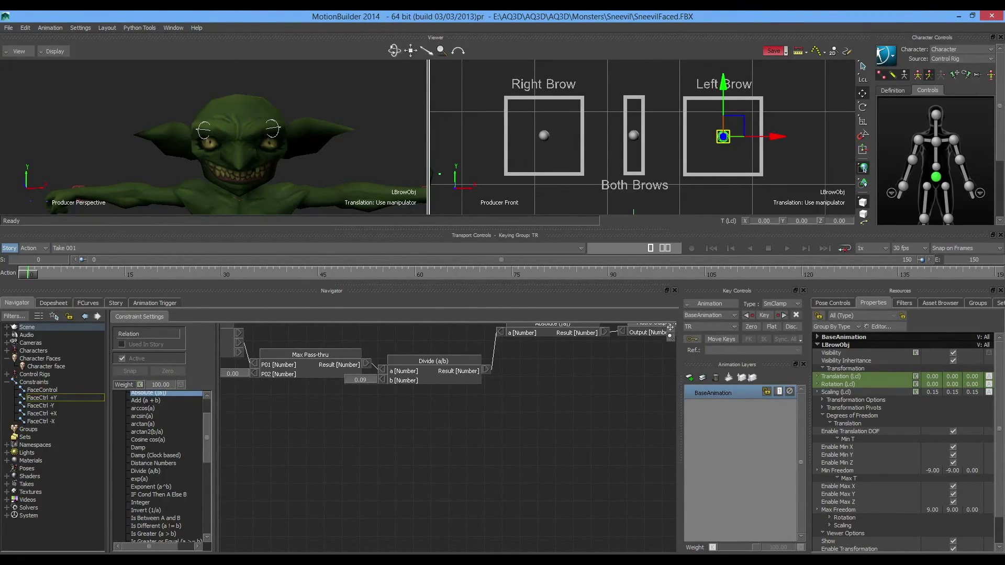
drag(437, 436, 347, 467)
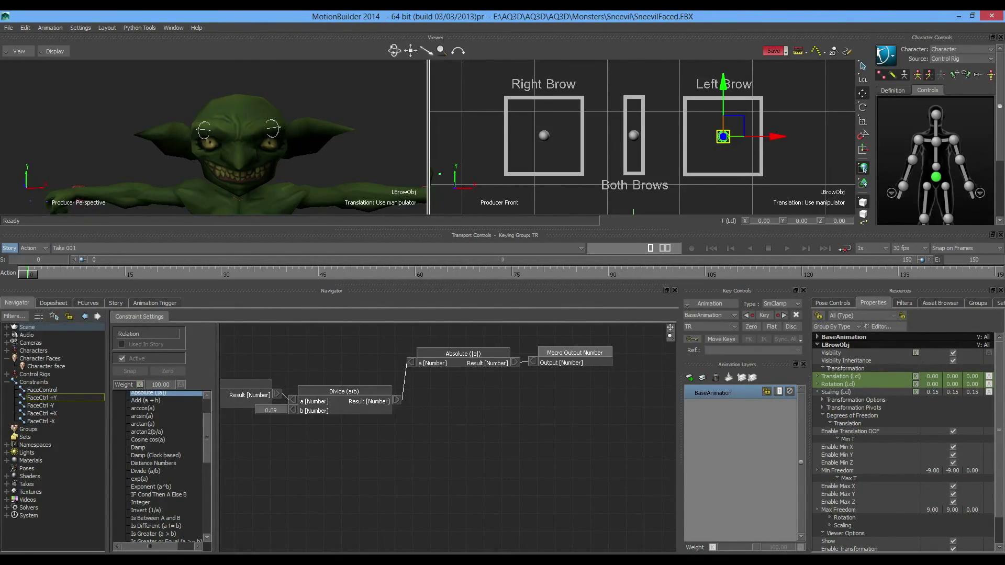
shift+drag(397, 444, 488, 433)
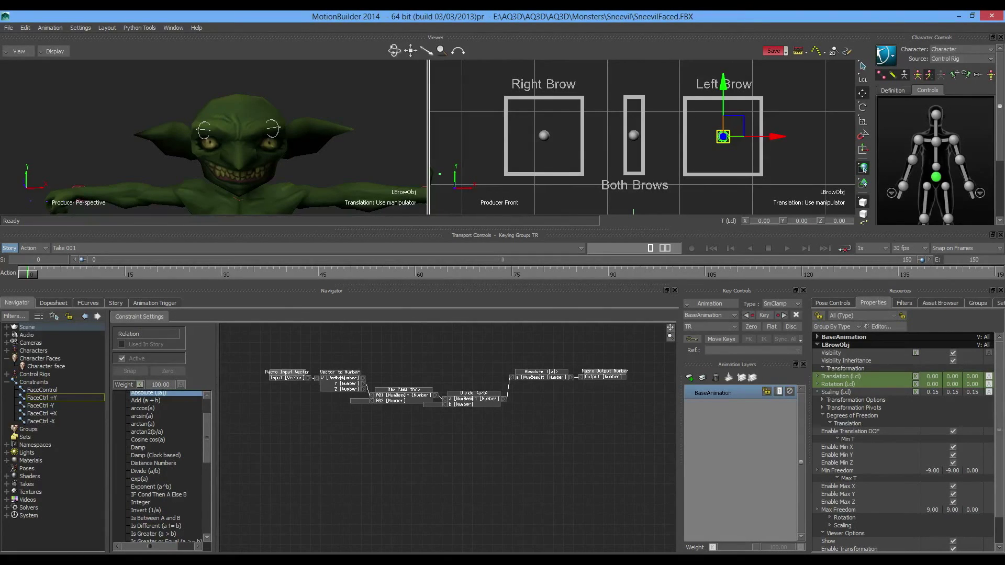
drag(255, 355, 625, 426)
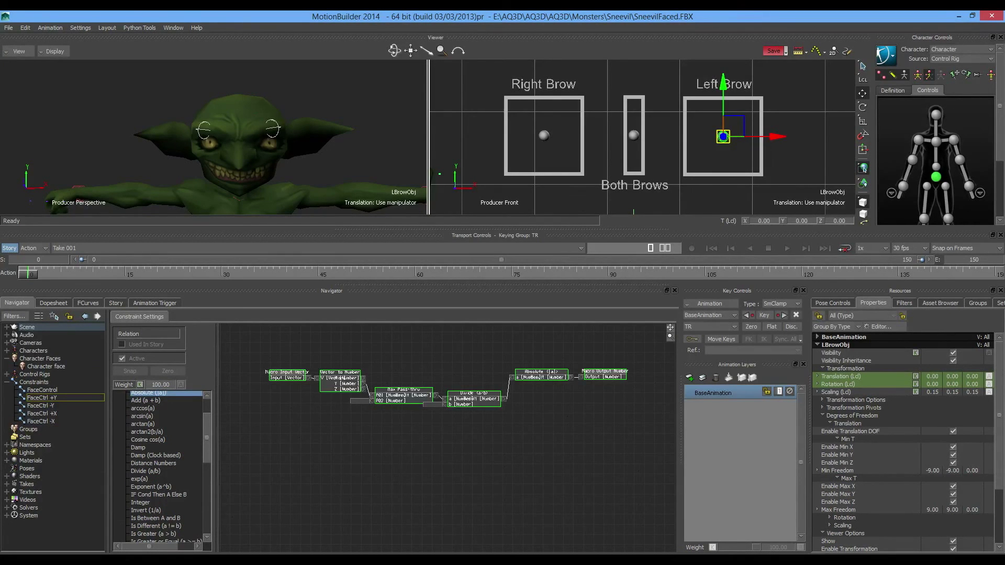
double_click(41, 406)
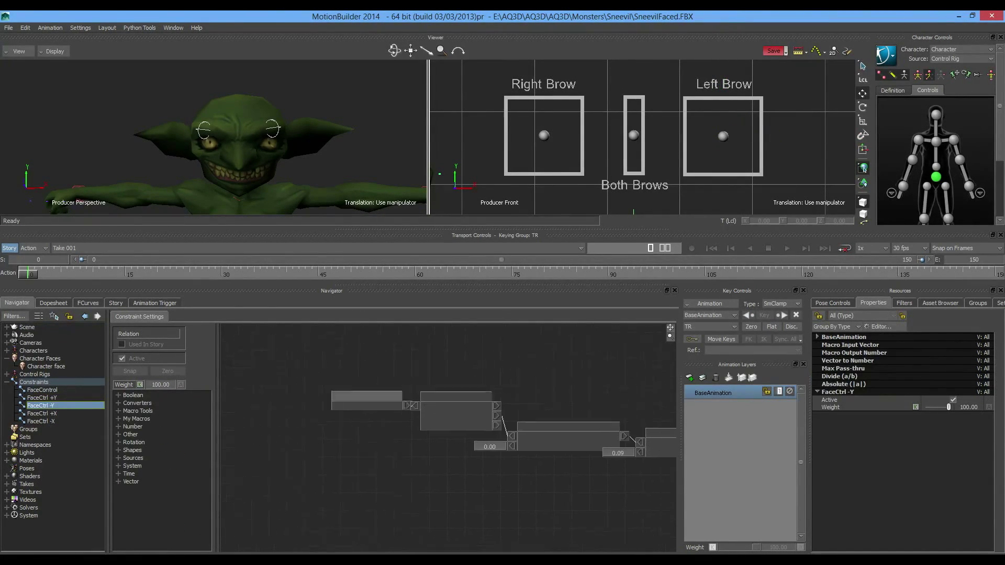
Step: Replace the pasted Max Pass-thru node in the FaceCtrl -Y relation with a new Max Pass-thru node beside Vector to Number
shift+drag(523, 429, 338, 378)
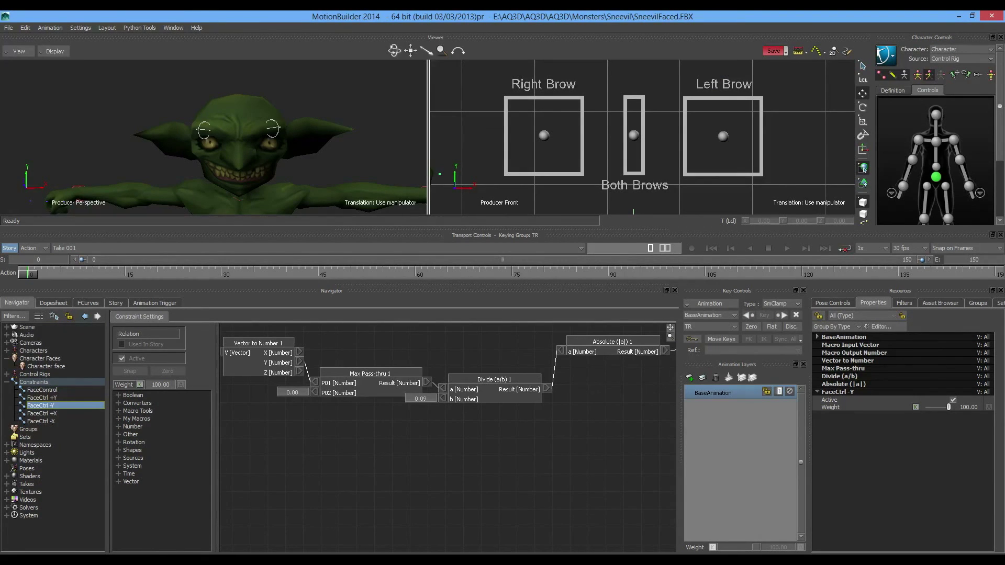
click(370, 374)
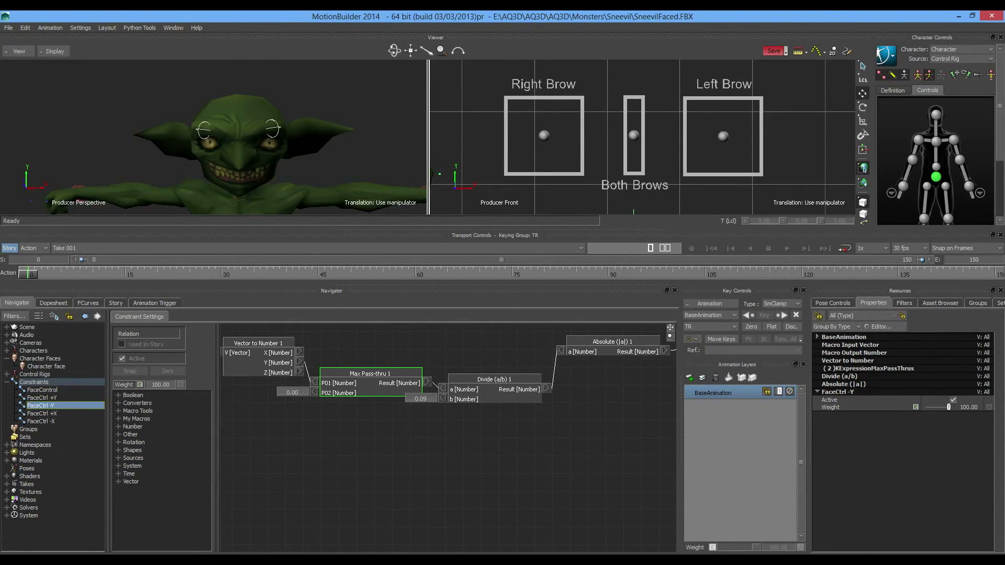
key(Delete)
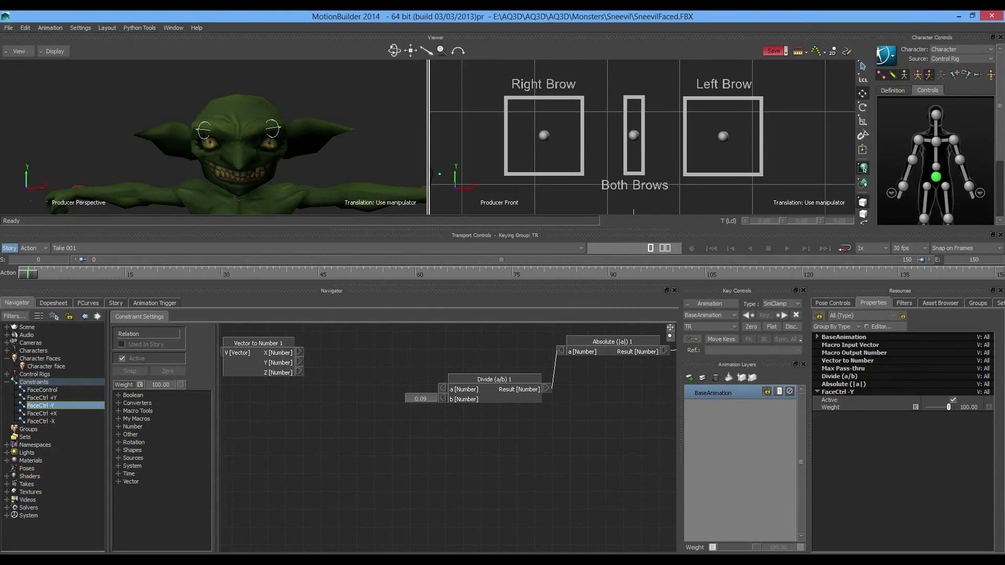
click(118, 427)
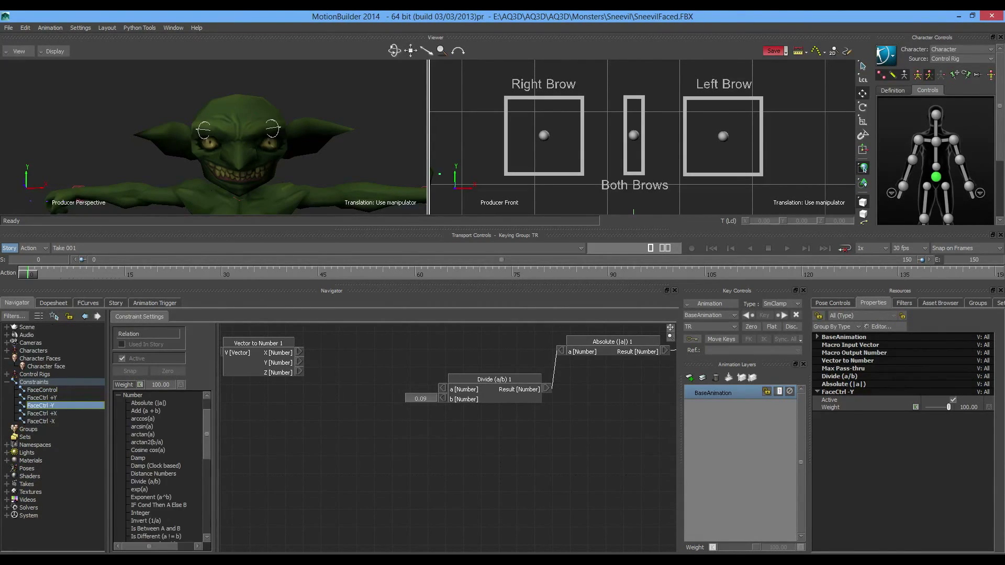
scroll(157, 466, down, 7)
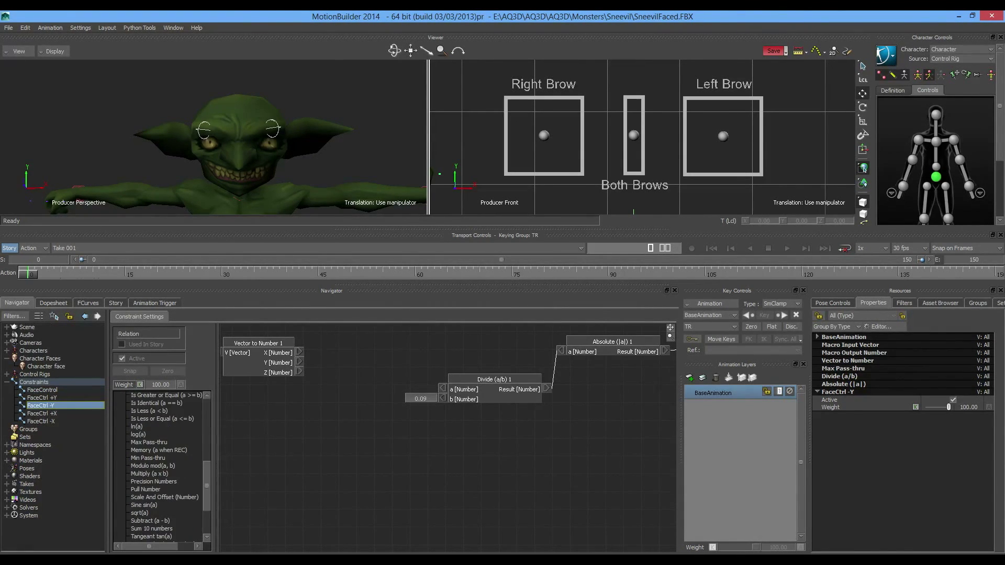
drag(149, 443, 327, 471)
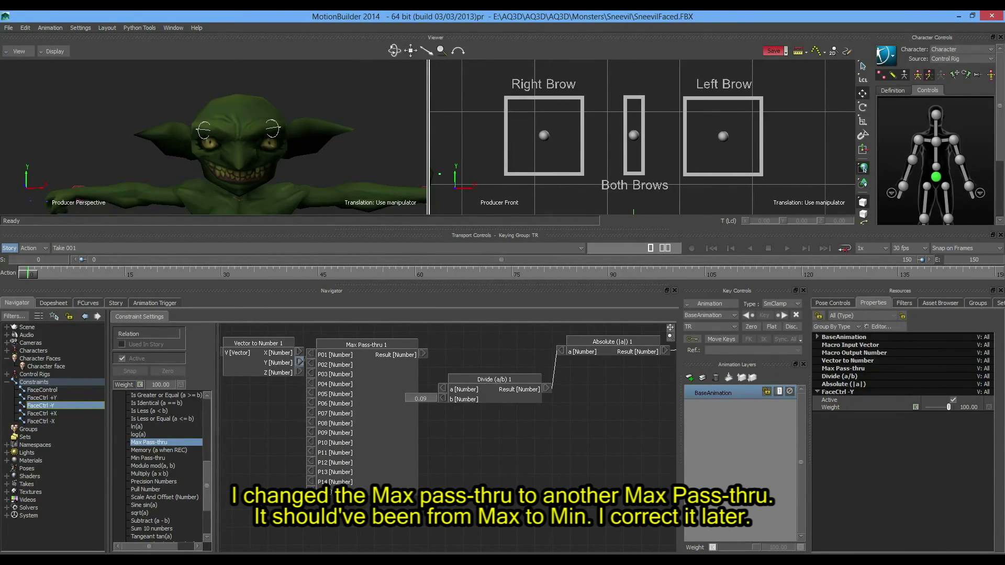
Step: Wire the new Max Pass-thru node from Vector to Number's Y output into P01 and its Result into Divide's a, exposing P02's value
drag(299, 363, 367, 371)
right_click(311, 390)
click(327, 396)
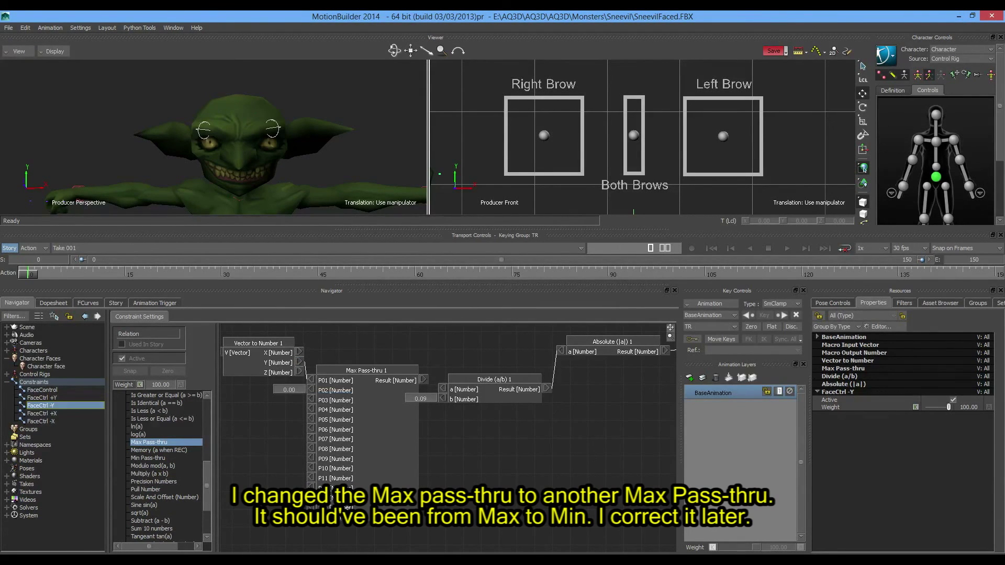
drag(331, 496, 323, 498)
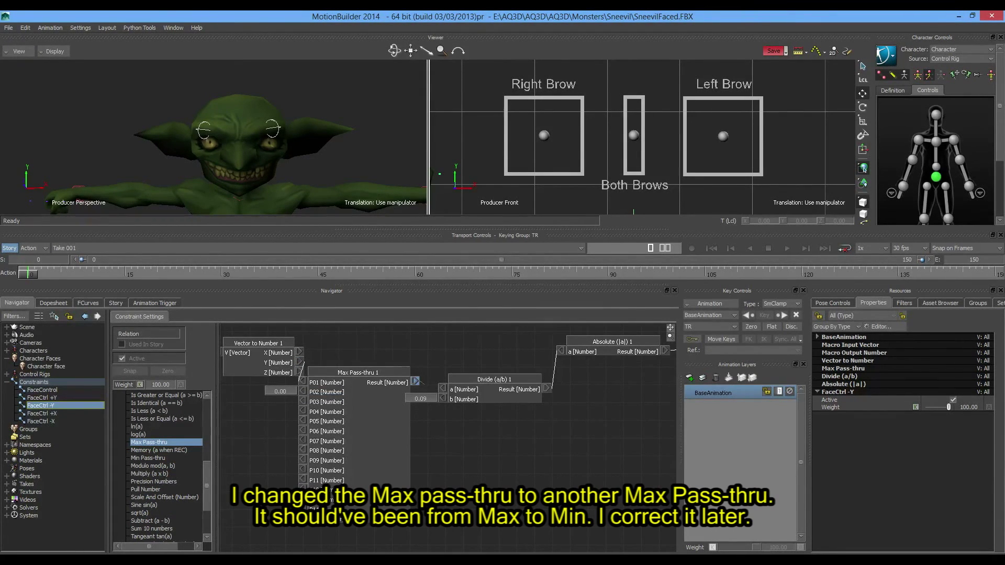
drag(414, 382, 442, 390)
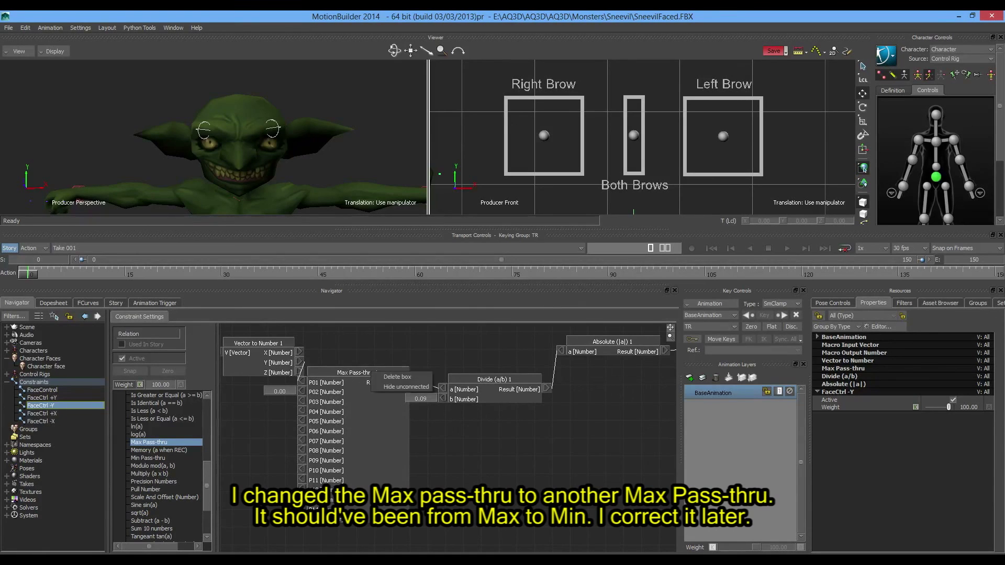
Step: Hide the unconnected inputs of the Max Pass-thru node in the FaceCtrl -Y relation and reposition the node beside Divide
right_click(360, 374)
click(395, 389)
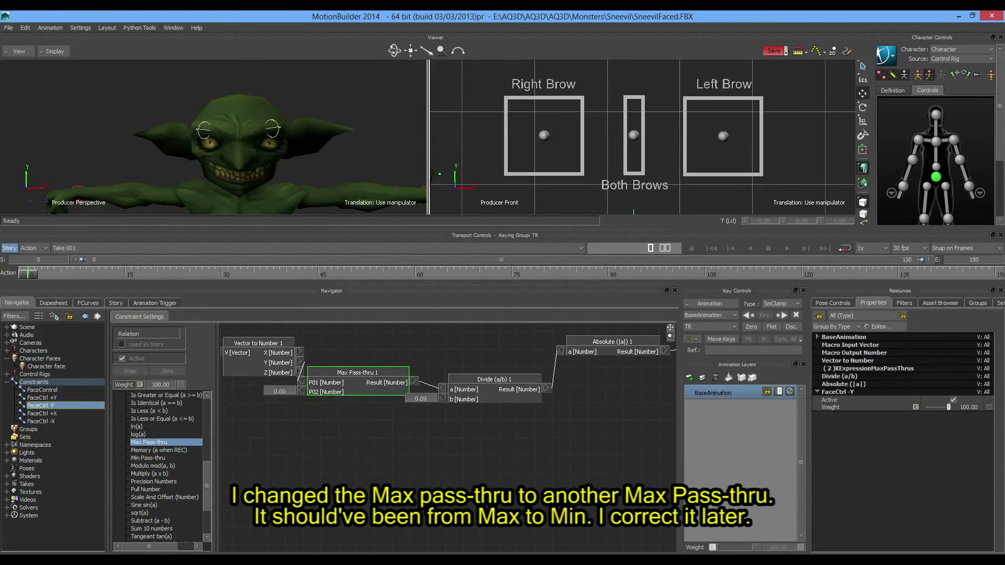
drag(360, 374, 371, 374)
shift+drag(418, 435, 495, 452)
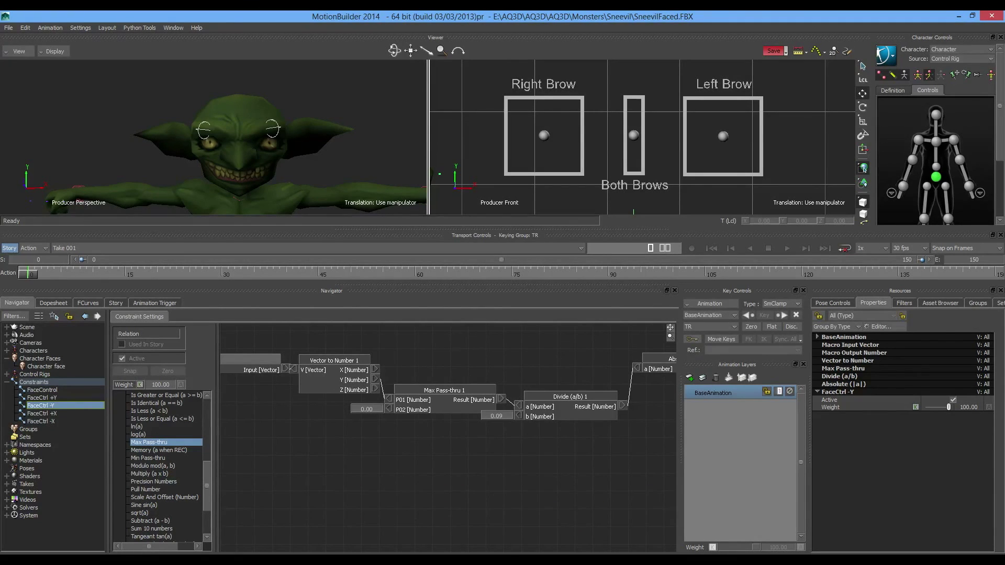
Step: Test the Right Brow controller's vertical travel by moving it up, undoing that move, and lowering it to Y -9.00
click(544, 136)
drag(544, 86, 544, 53)
key(ctrl+z)
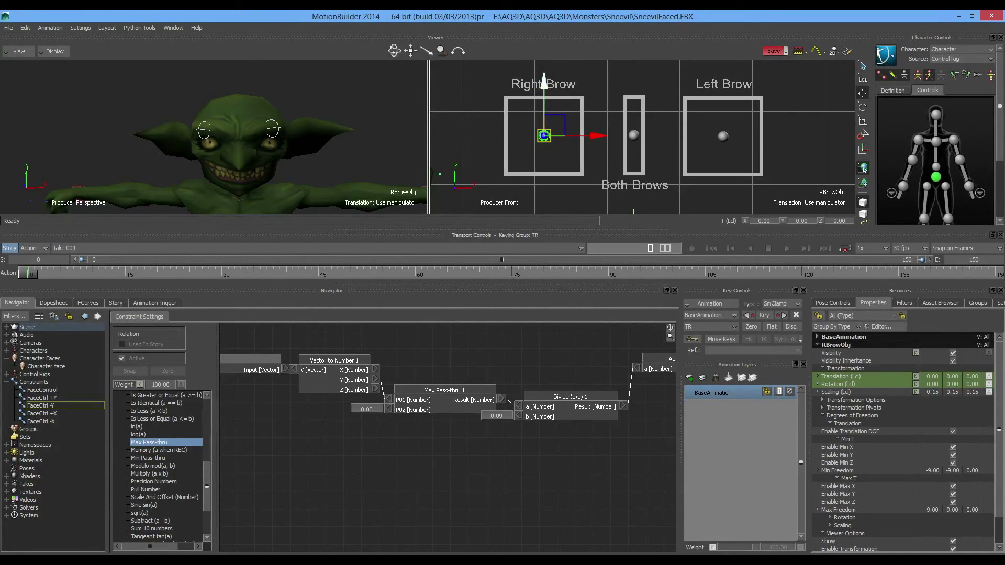
drag(544, 83, 544, 116)
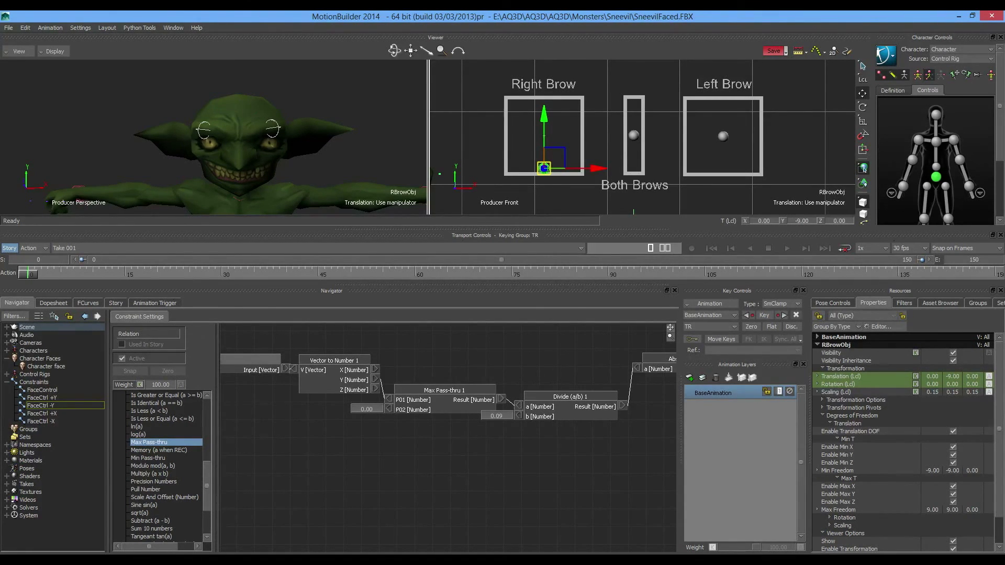
Step: In the FaceCtrl +X relation, connect Vector to Number's X output to the P01 input of Max Pass-thru
double_click(42, 414)
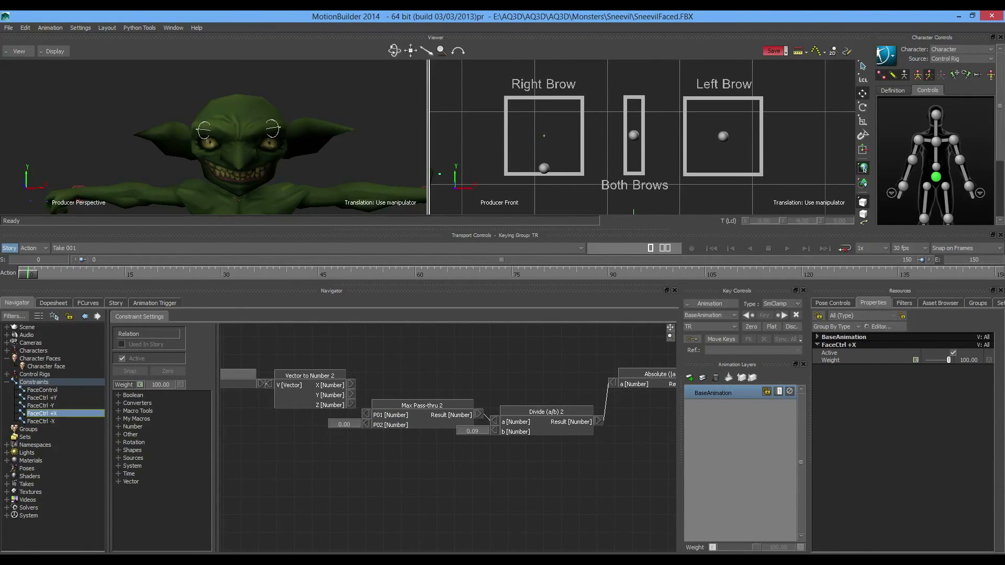
drag(351, 385, 365, 414)
shift+drag(524, 471, 591, 464)
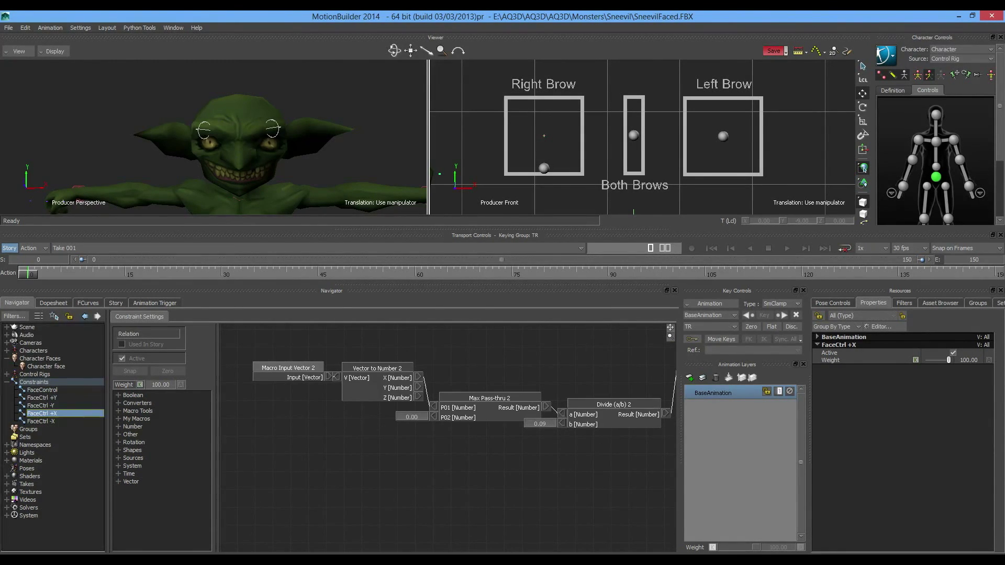
Step: Replace the Max Pass-thru node in the FaceCtrl -X relation with a Min Pass-thru node
click(41, 421)
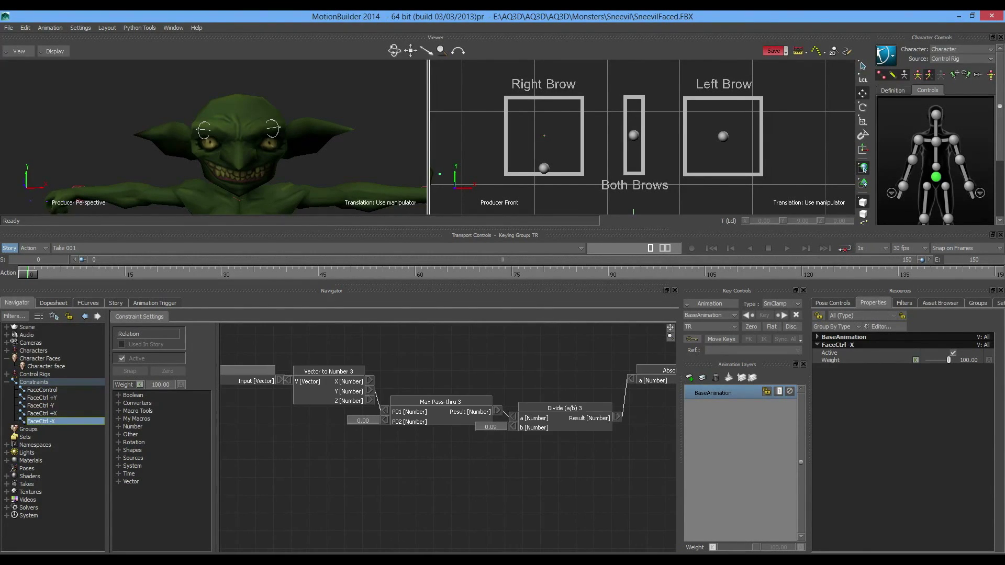
click(440, 401)
key(Delete)
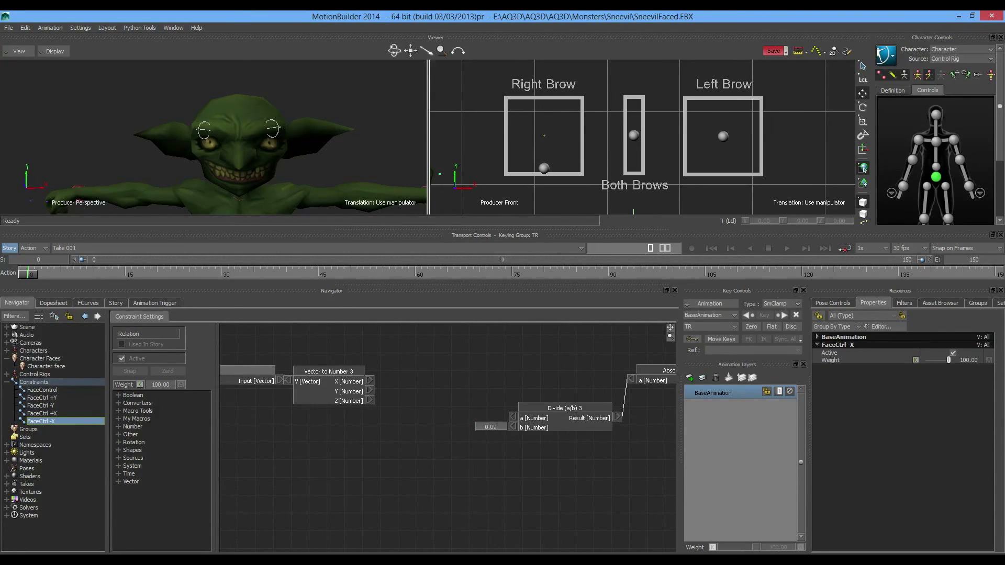
click(118, 427)
scroll(152, 450, down, 5)
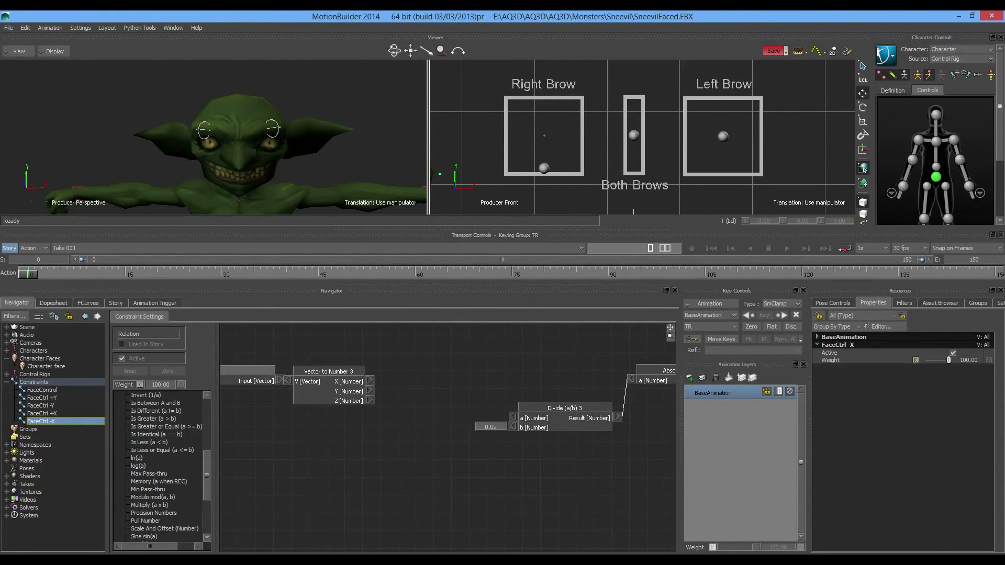
drag(149, 489, 447, 387)
Step: Wire Min Pass-thru between Vector to Number's X output and Divide's a input, then hide its unconnected inputs while keeping P02's value exposed
drag(369, 381, 391, 395)
drag(503, 395, 513, 418)
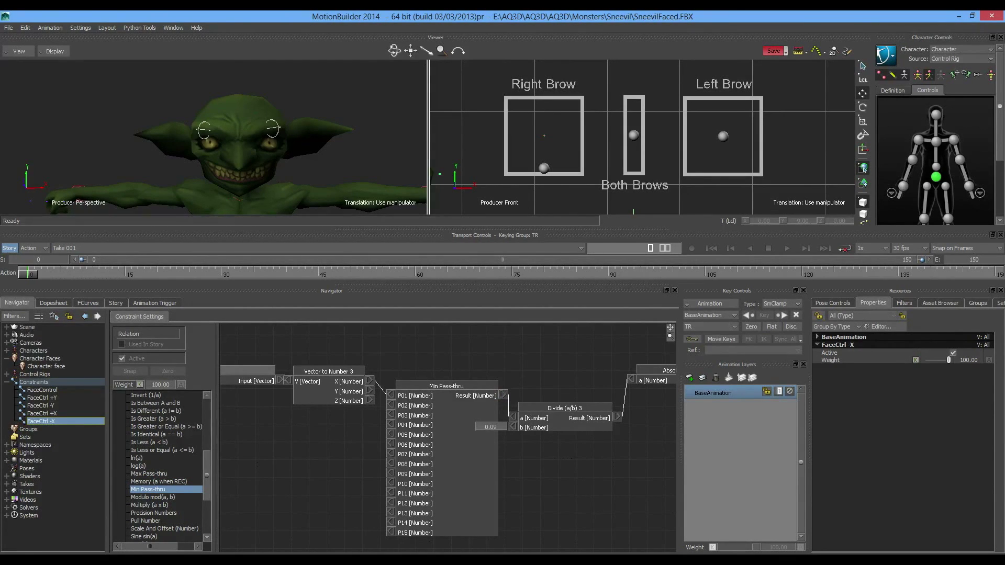
right_click(438, 393)
click(469, 405)
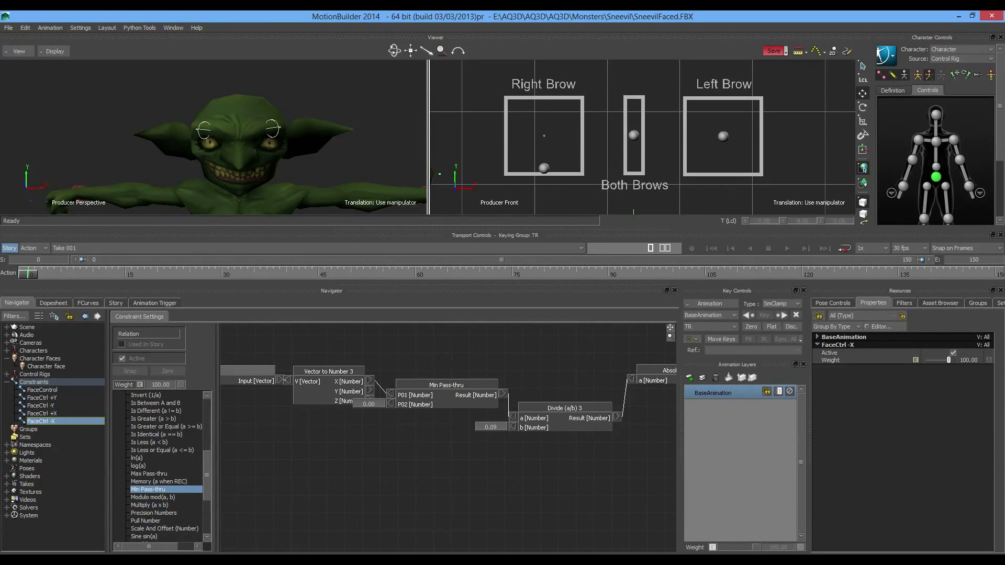
mouse_move(670, 328)
mouse_down()
mouse_move(386, 347)
mouse_move(620, 360)
mouse_move(840, 345)
mouse_move(668, 337)
mouse_up()
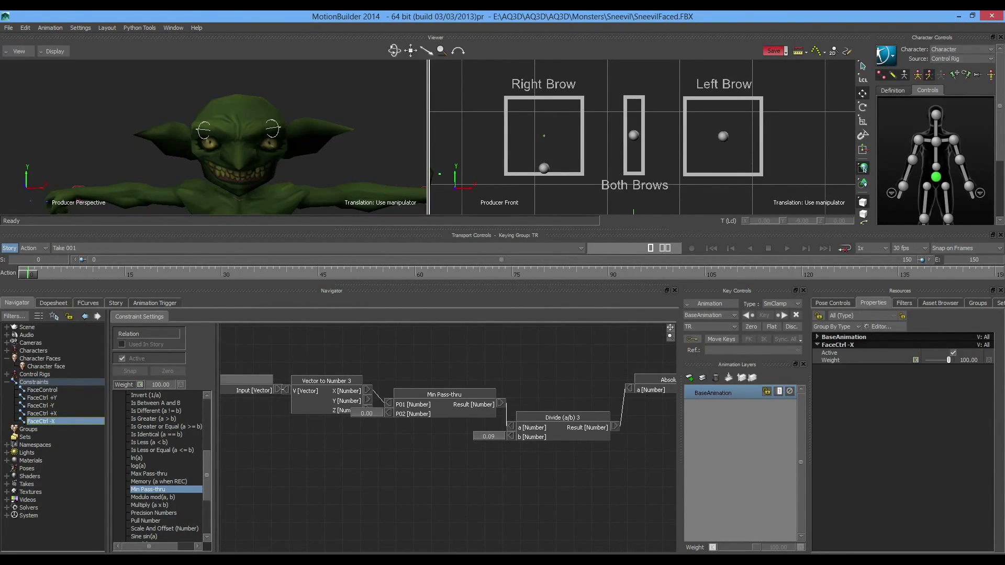
Step: Open the FaceControl relation and set the Right Brow controller's local Y translation to 0
double_click(42, 390)
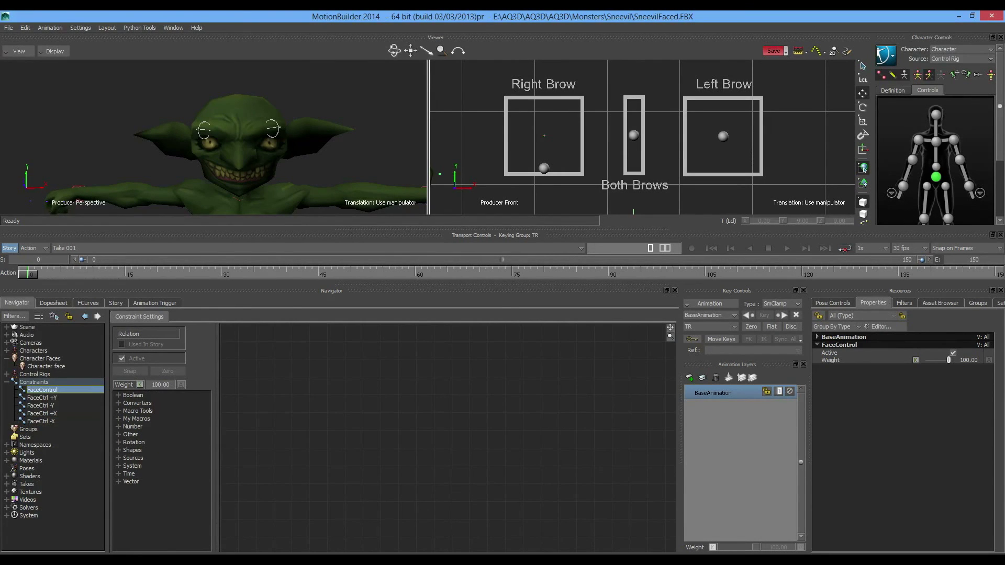
click(544, 168)
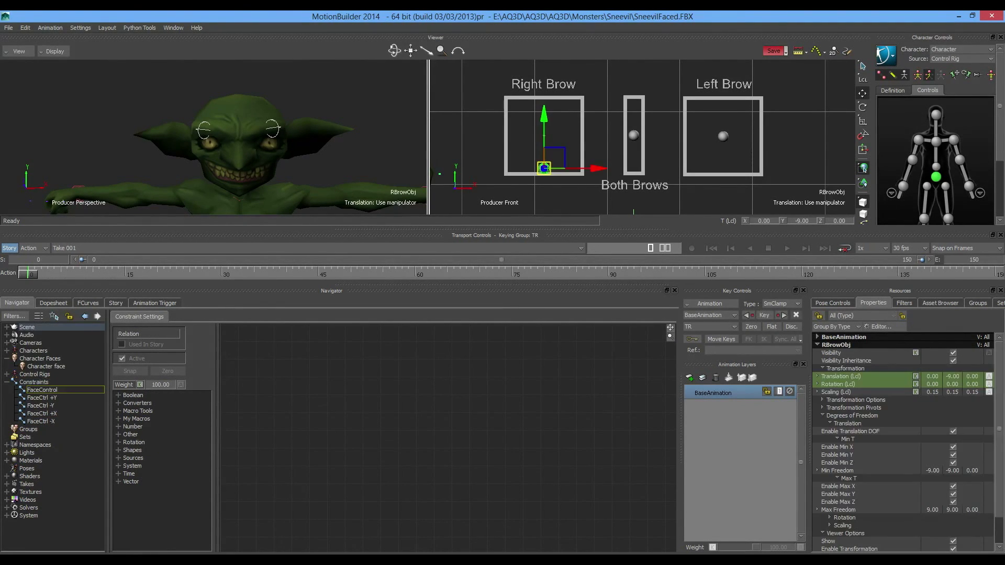
double_click(801, 221)
text(0)
key(Return)
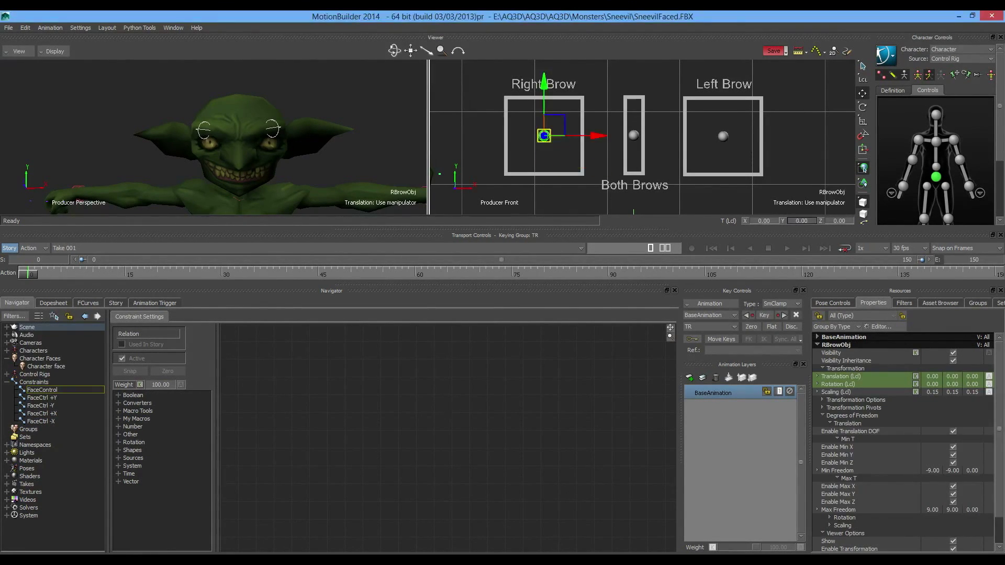
Step: Add the Right Brow, Both Brows and Left Brow controllers to the FaceControl relation as senders and arrange them along its left side
shift+click(634, 136)
shift+click(722, 137)
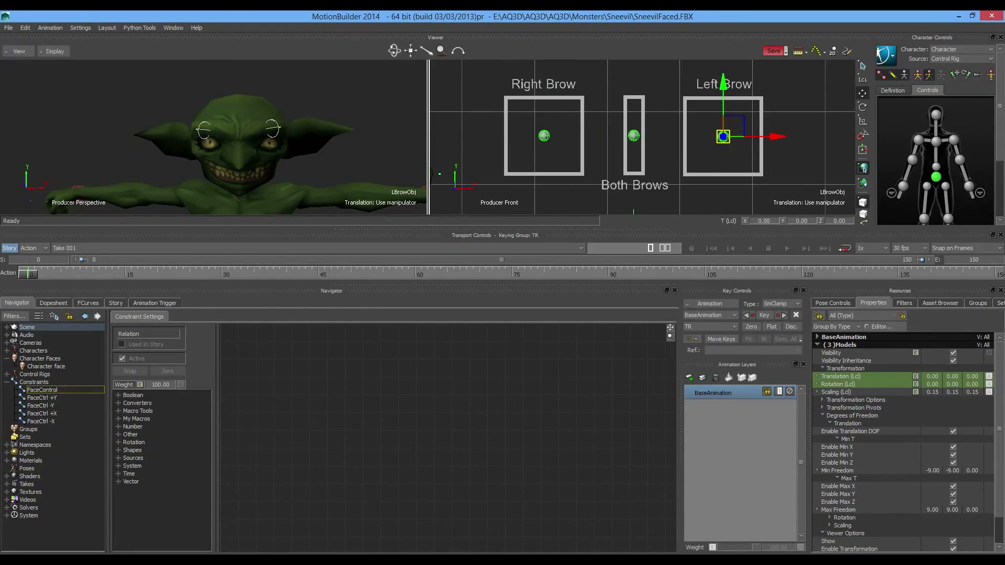
click(723, 136)
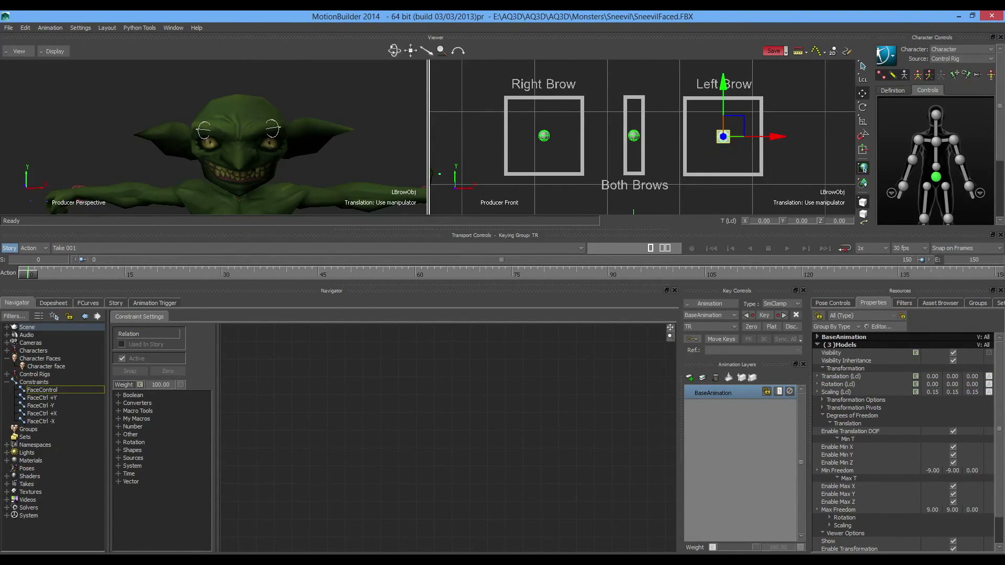
alt+drag(722, 136, 317, 405)
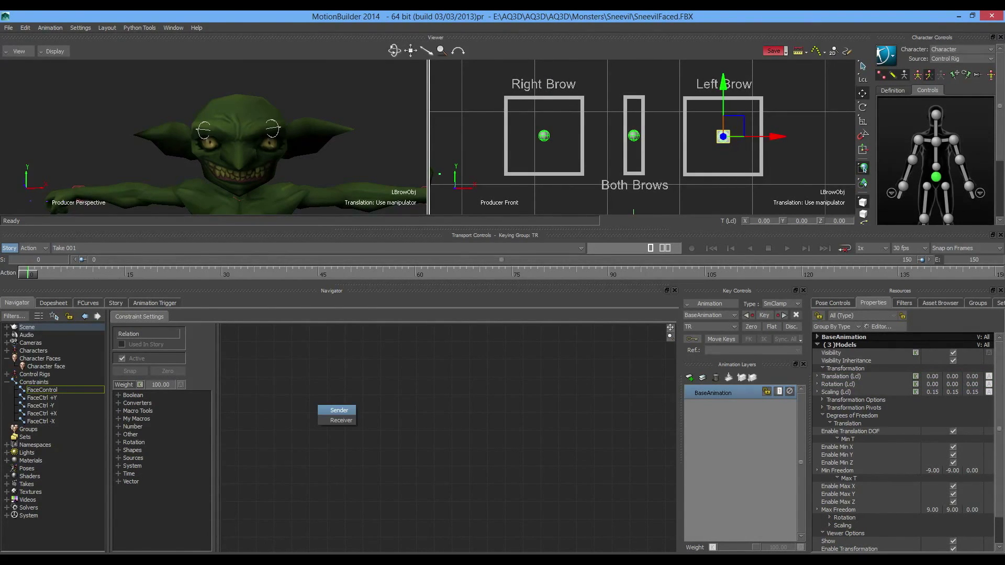
click(337, 411)
click(357, 410)
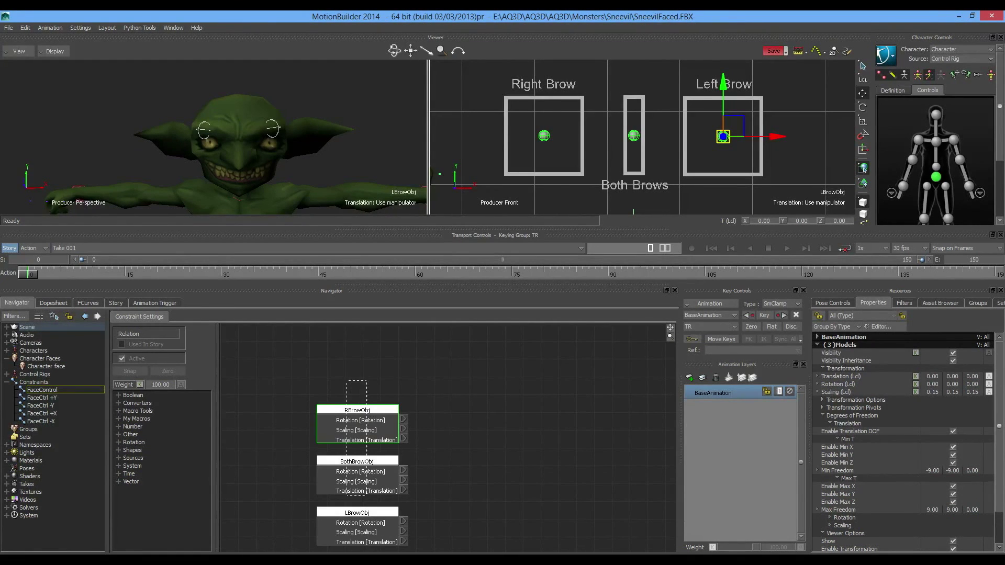
drag(370, 512, 283, 464)
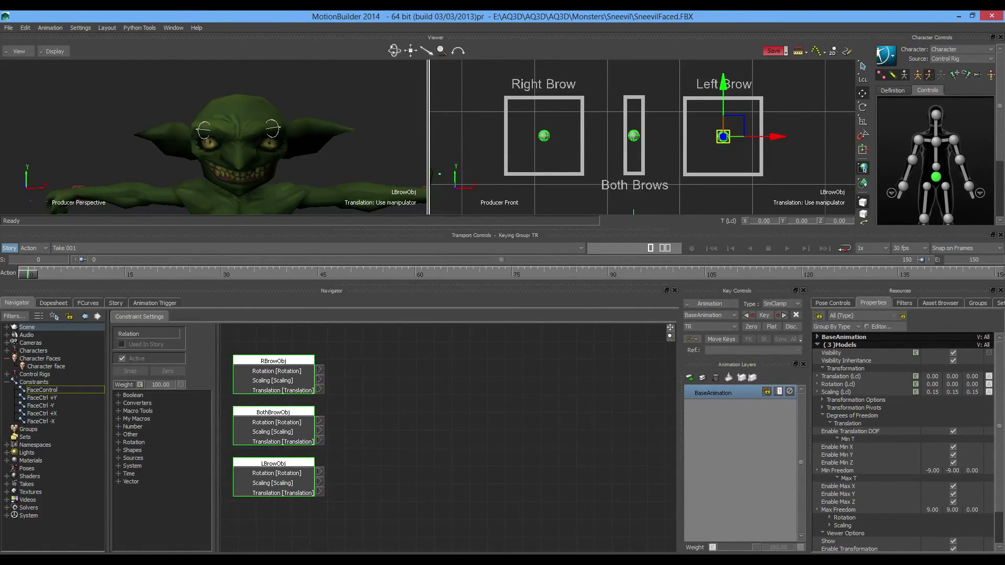
Step: Switch the RBrowObj, BothBrowObj and LBrowObj sender nodes to local transformations and adjust their placement
click(368, 451)
key(ctrl+a)
right_click(284, 383)
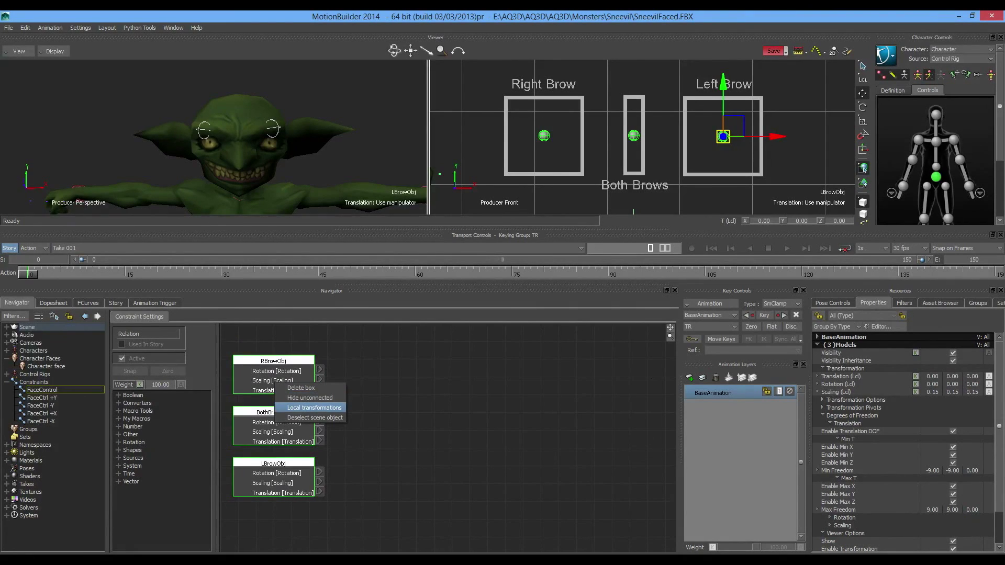
click(315, 407)
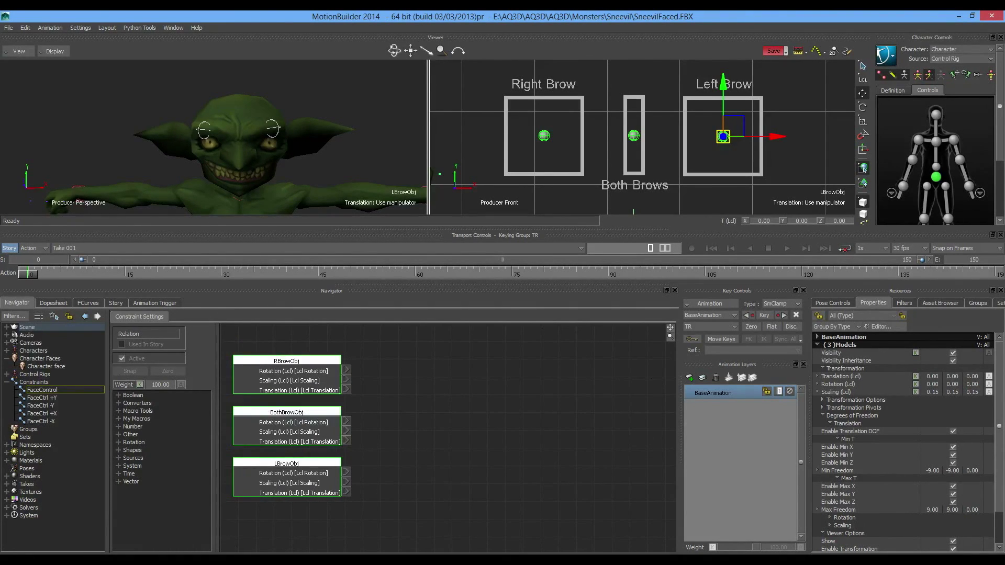
drag(377, 365, 299, 463)
click(393, 445)
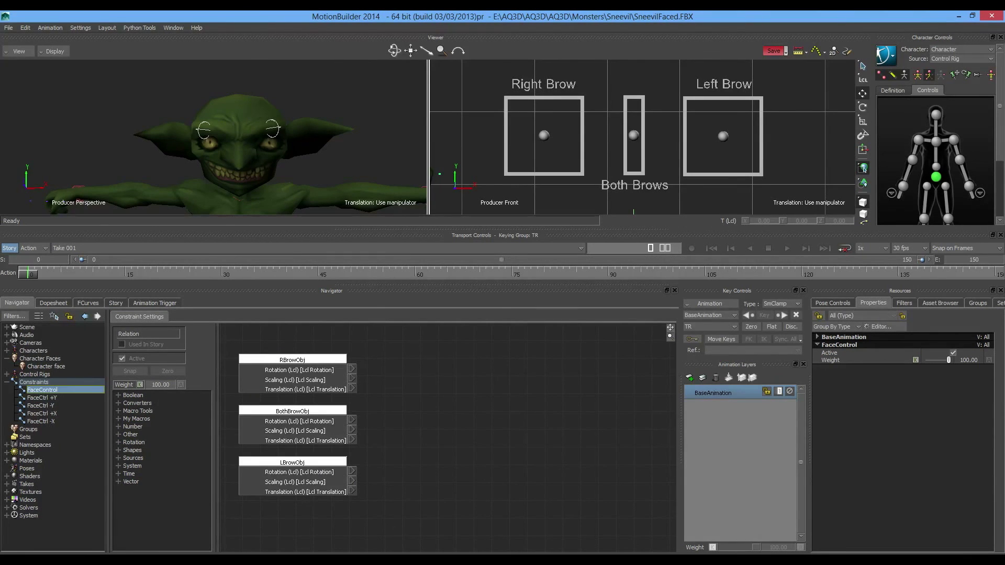
click(46, 366)
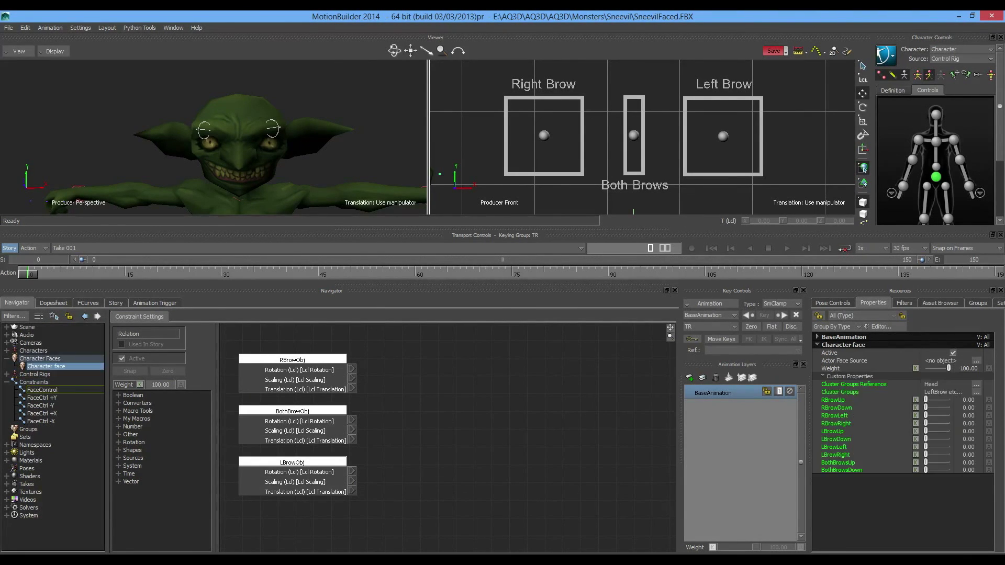
drag(47, 366, 550, 393)
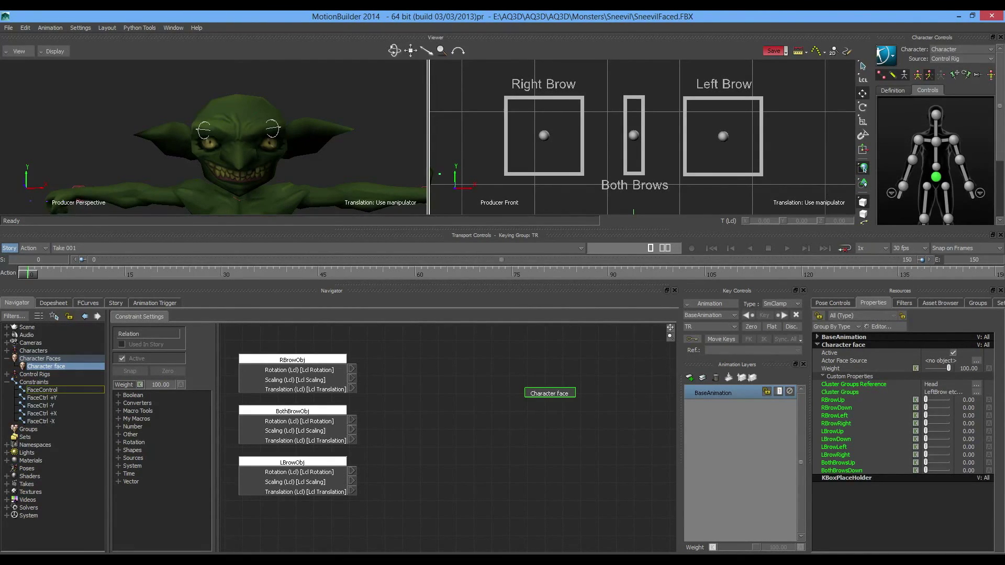
key(Delete)
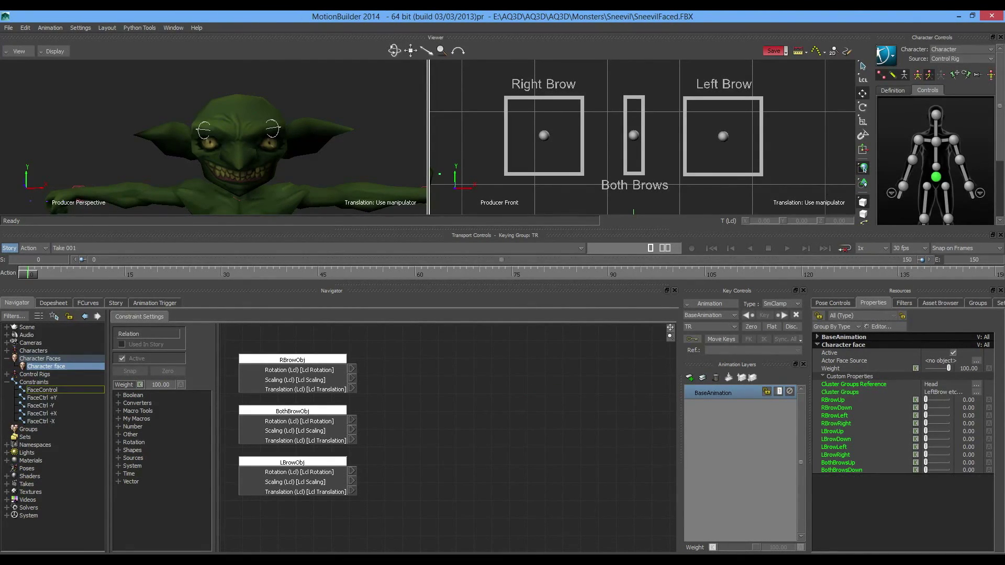
Step: Make all brow properties of the Character face animatable, from RBrowUp through BothBrowsDown
double_click(46, 366)
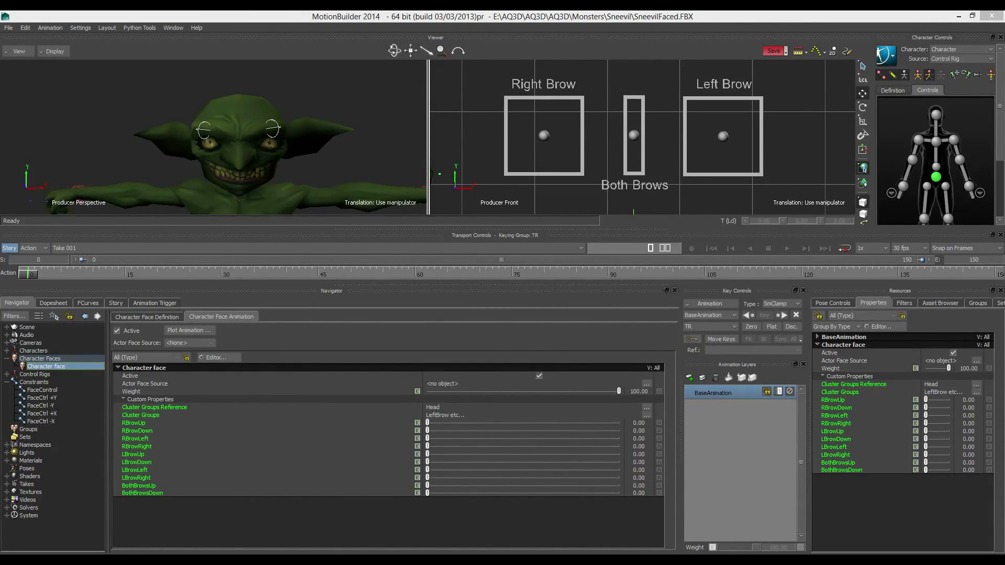
click(418, 423)
click(417, 431)
click(417, 438)
click(417, 446)
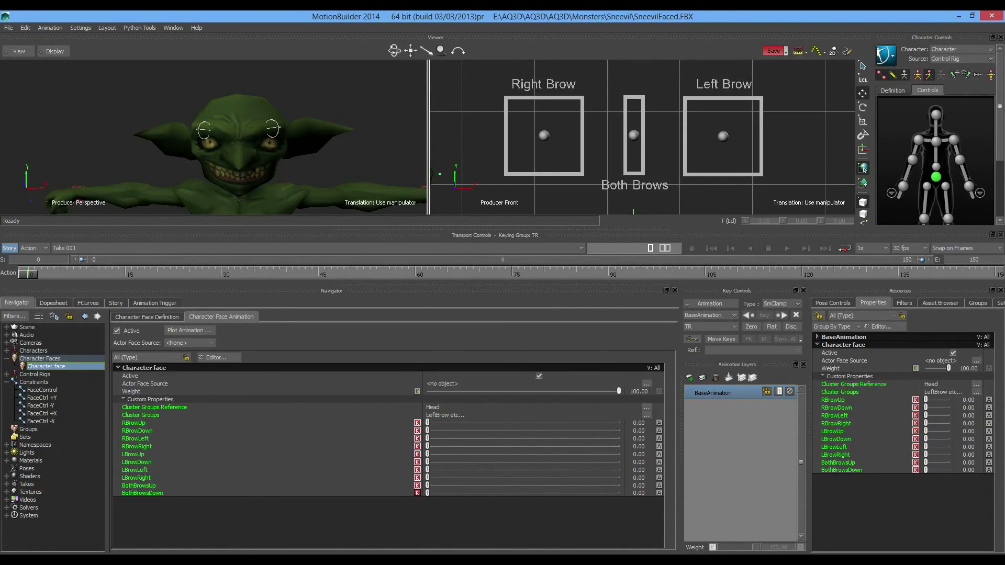
Step: Add the Character face with its brow inputs to the FaceControl relation and place it opposite the three controller nodes
double_click(42, 390)
click(46, 367)
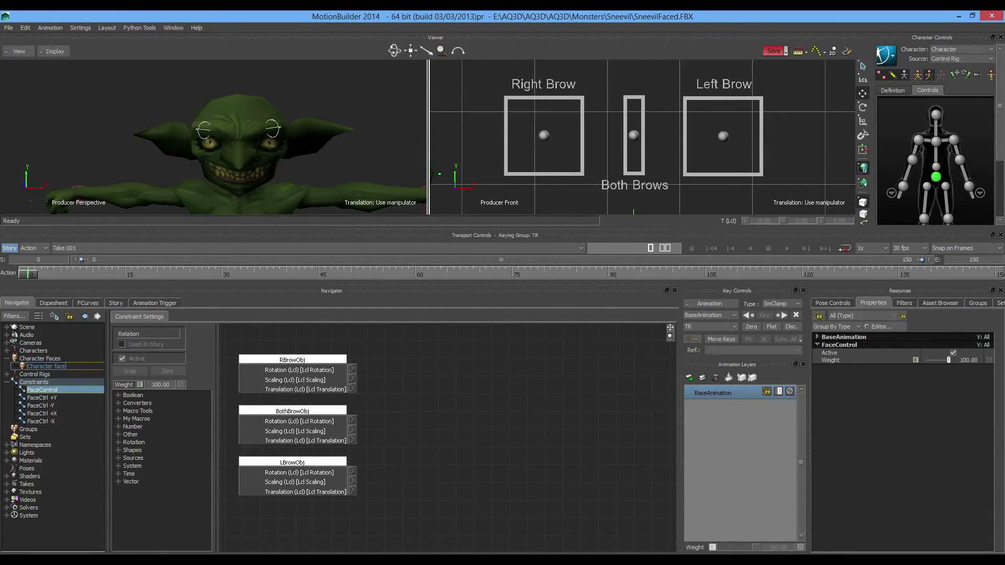
drag(46, 367, 617, 352)
click(539, 422)
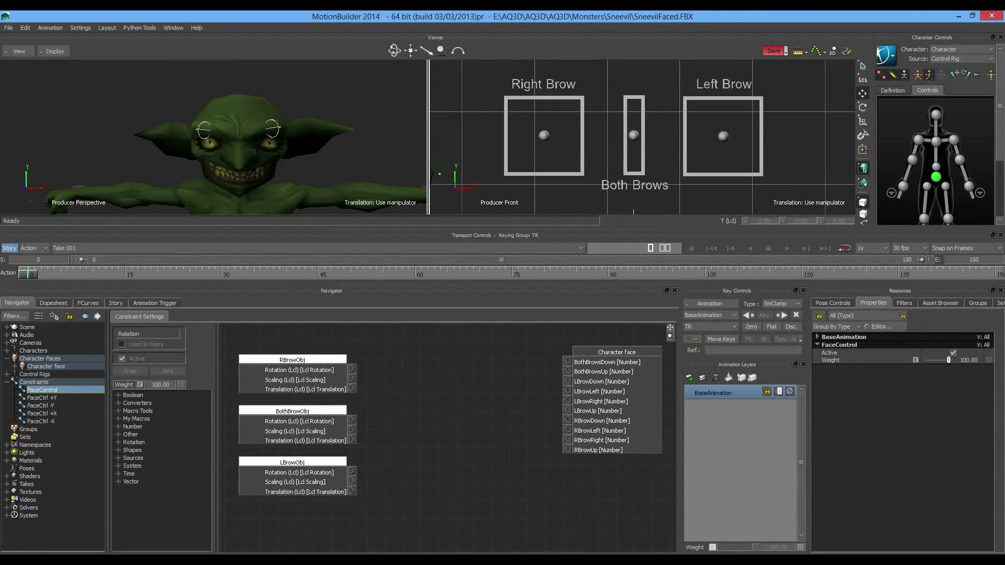
drag(616, 352, 615, 369)
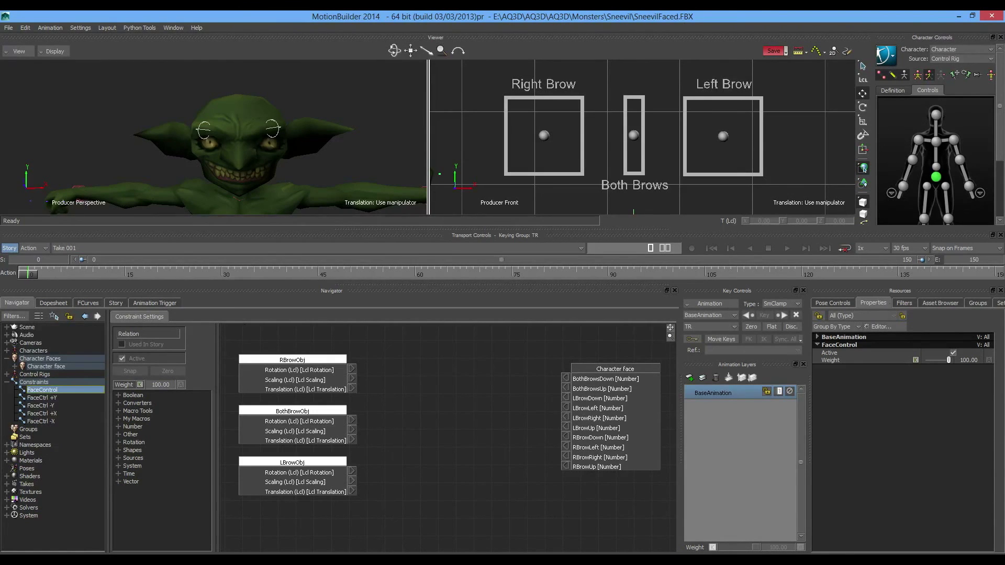
click(292, 360)
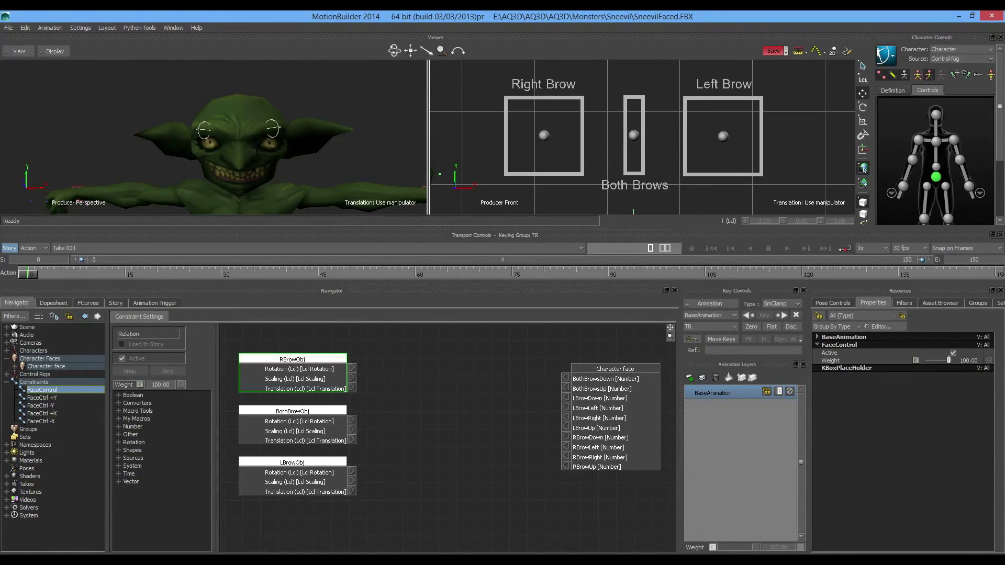
Step: Examine the saved FaceCtrl macros and the FaceCtrl +Y, -Y and +X relations, and return to the FaceControl relation with My Macros listed
click(615, 369)
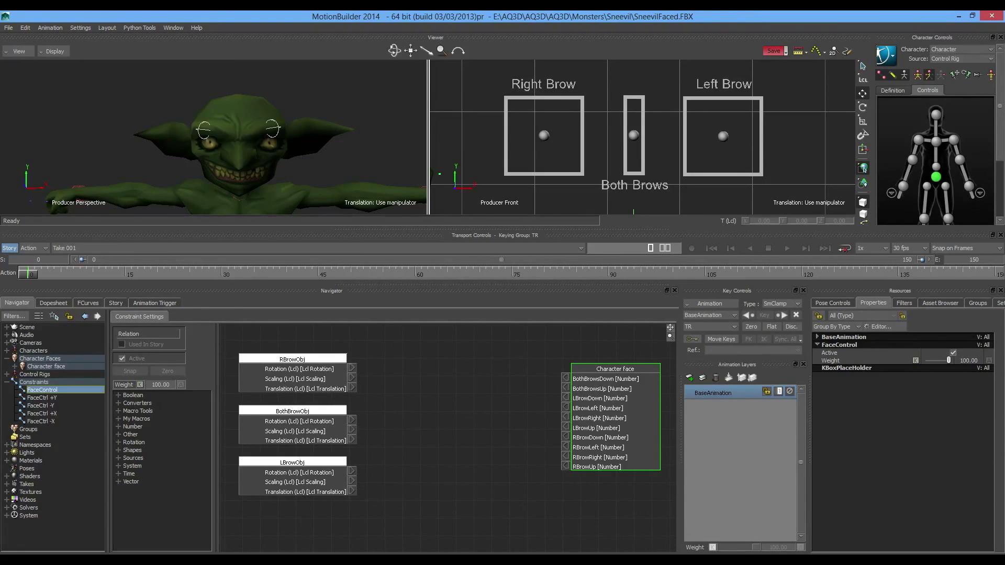
click(119, 419)
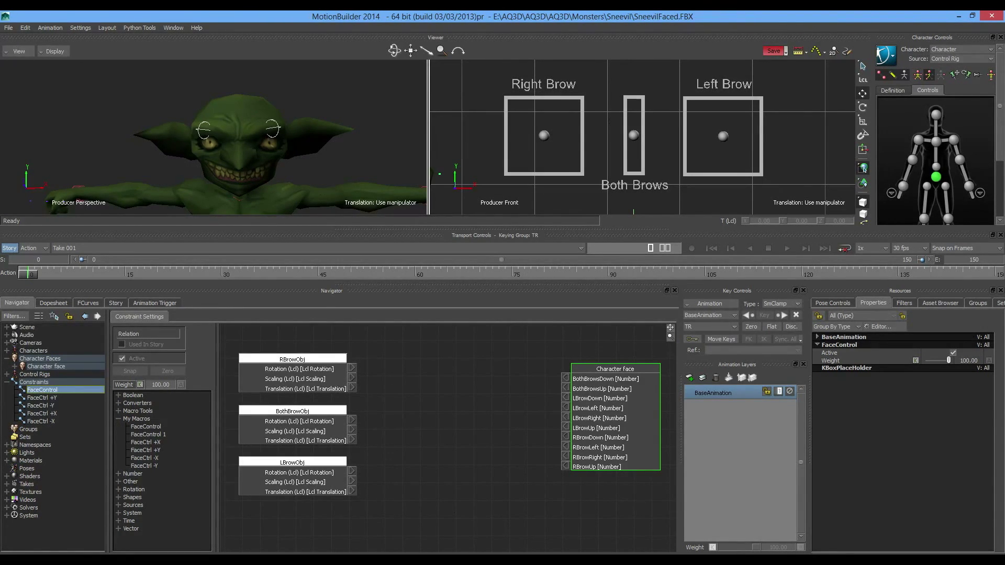
click(145, 442)
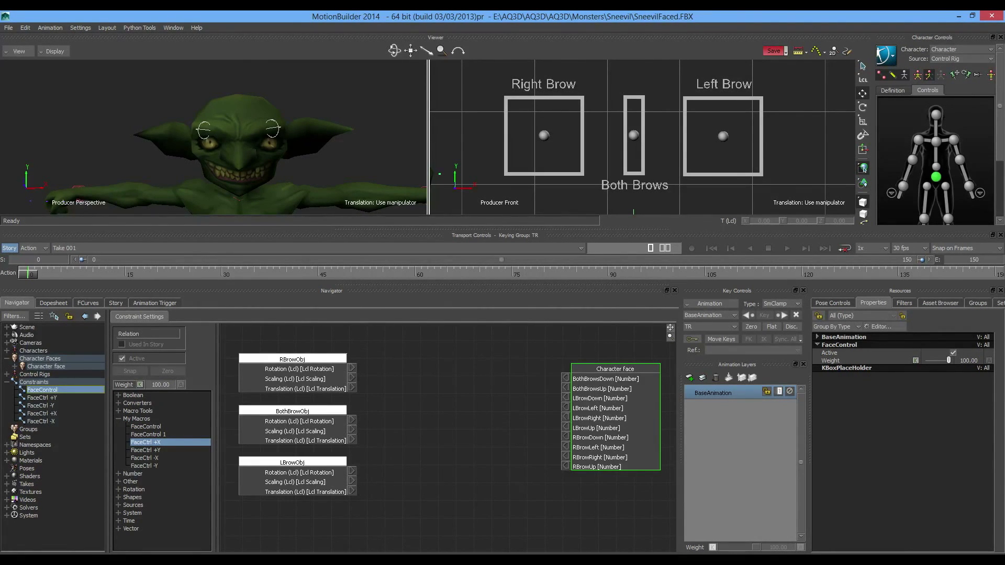
click(42, 398)
click(41, 406)
click(41, 414)
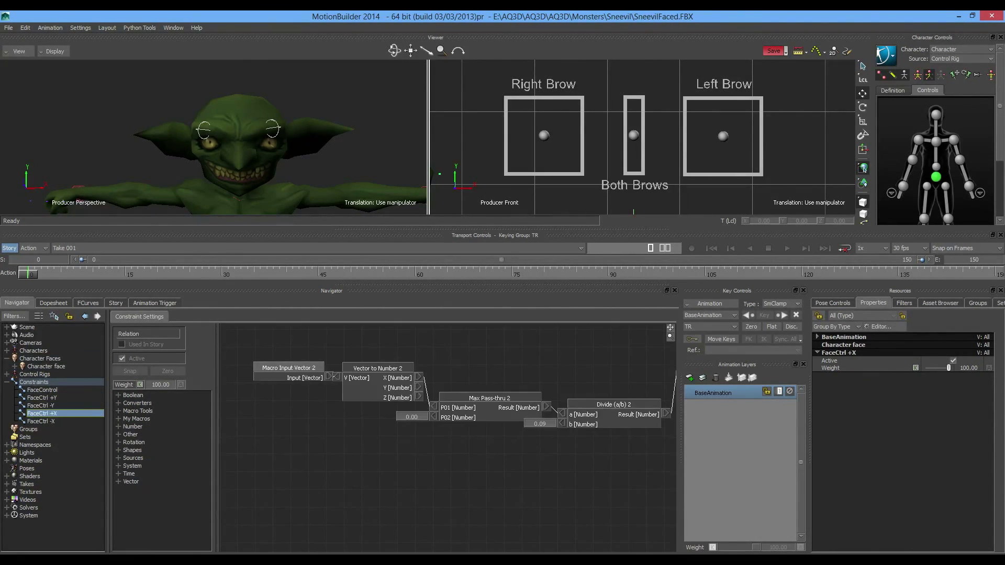
click(42, 390)
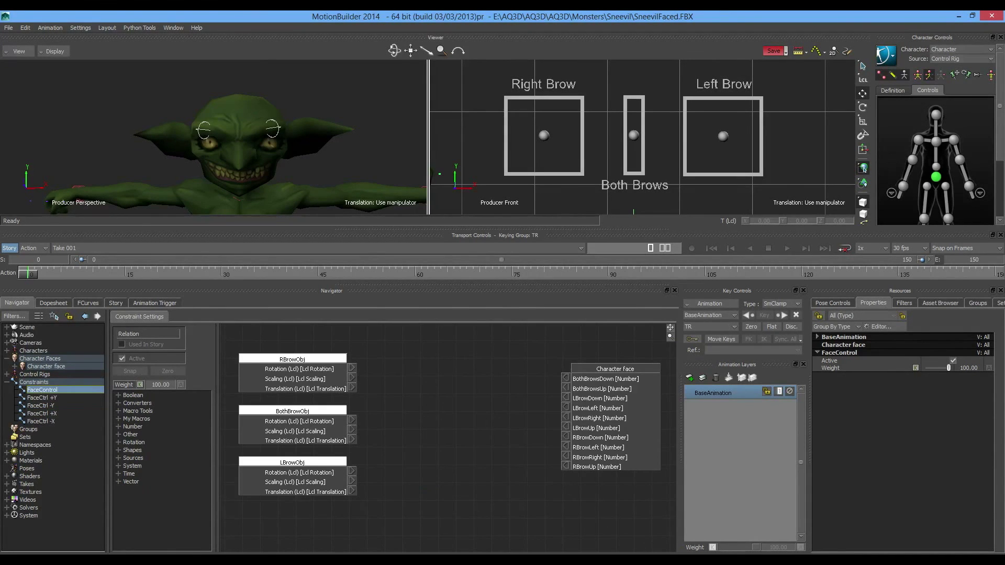
click(118, 419)
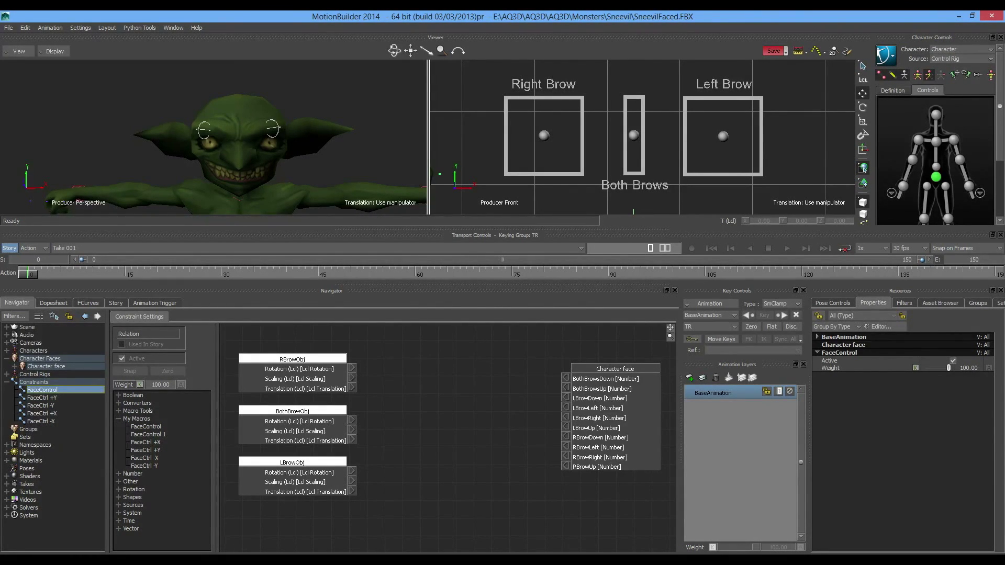
click(119, 411)
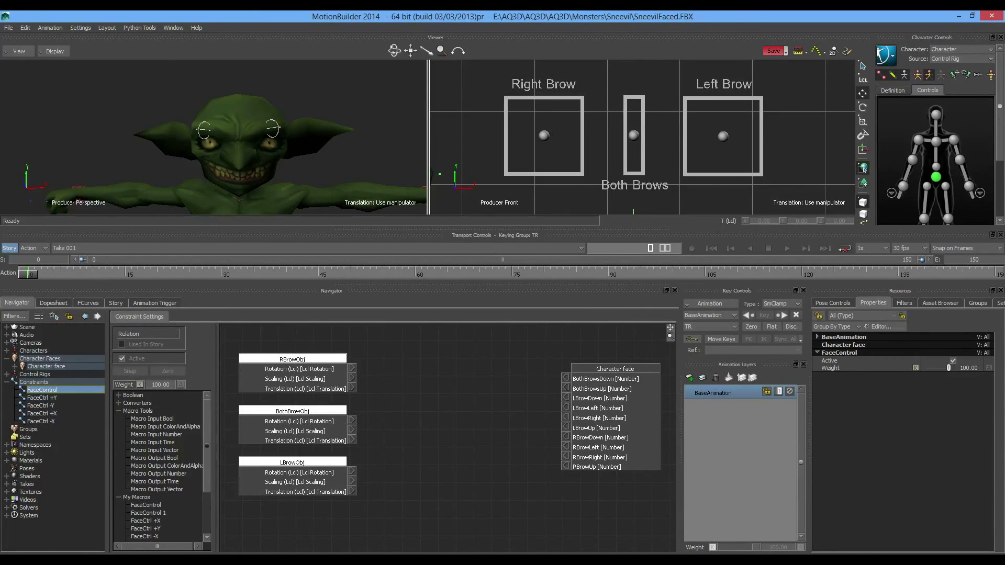
click(118, 410)
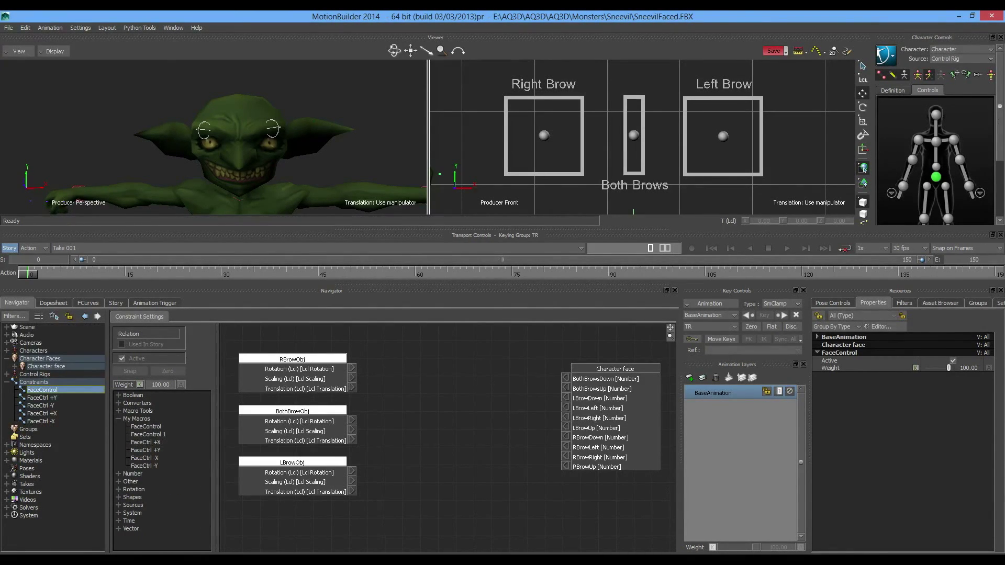
Step: Rearrange the FaceControl nodes so BothBrowObj sits uppermost opposite Character face, with RBrowObj spaced well below it
drag(376, 516, 292, 519)
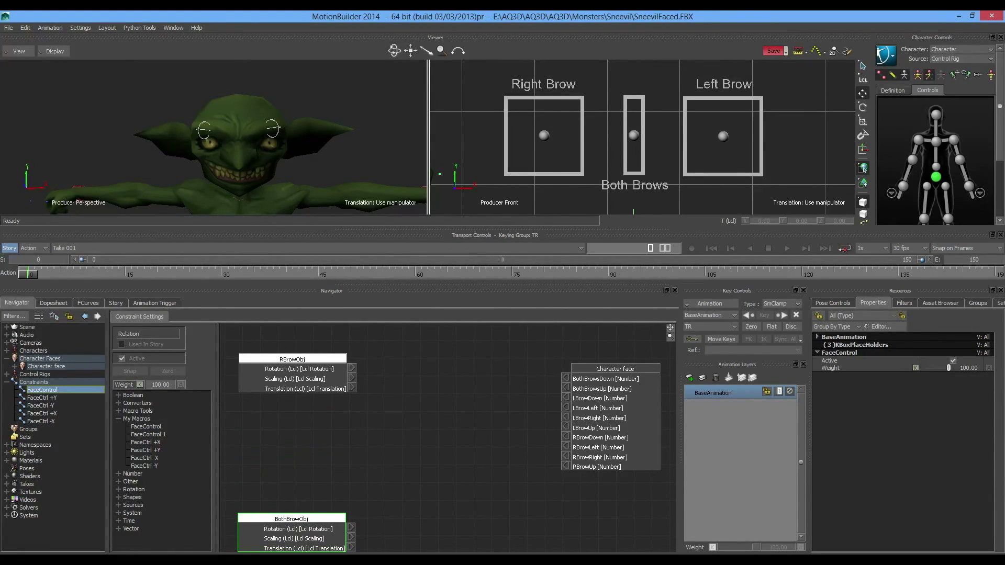
drag(292, 360, 291, 344)
mouse_move(615, 369)
mouse_down()
mouse_move(619, 348)
mouse_move(614, 381)
mouse_up()
drag(291, 345, 293, 446)
click(291, 344)
click(614, 381)
drag(291, 518, 302, 342)
drag(614, 381, 607, 334)
shift+drag(445, 398, 424, 434)
drag(281, 379, 285, 361)
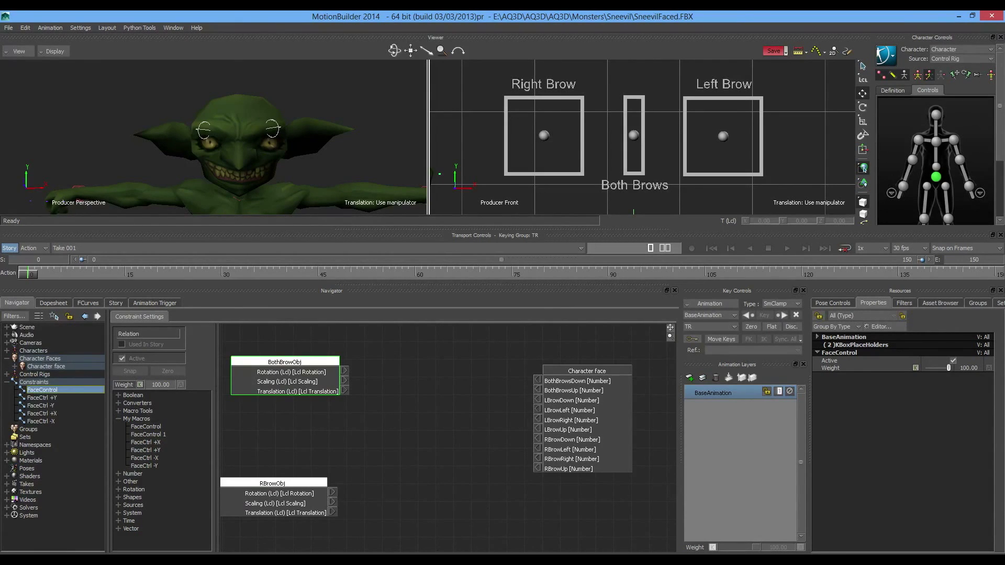
Step: Add FaceCtrl +Y and -Y macros, feed both from BothBrowObj's translation, and connect them to BothBrowsUp and BothBrowsDown respectively
drag(145, 450, 448, 346)
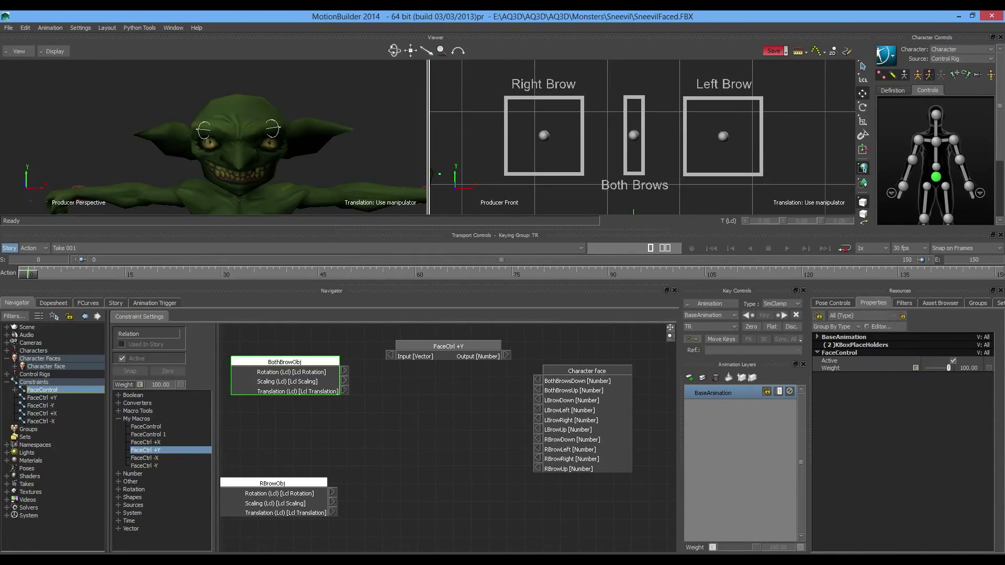
drag(144, 466, 440, 347)
drag(344, 390, 382, 357)
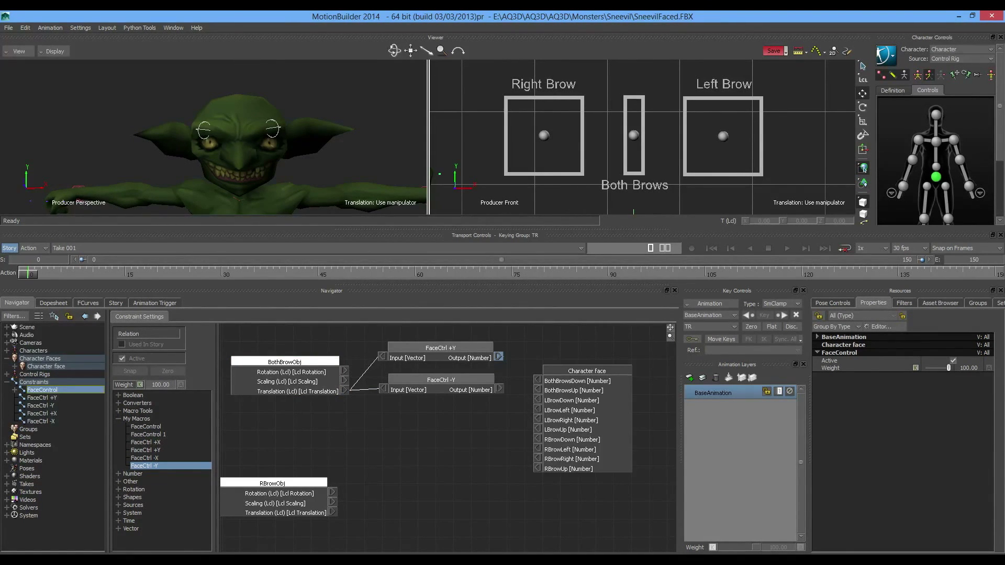
drag(499, 357, 537, 381)
click(440, 348)
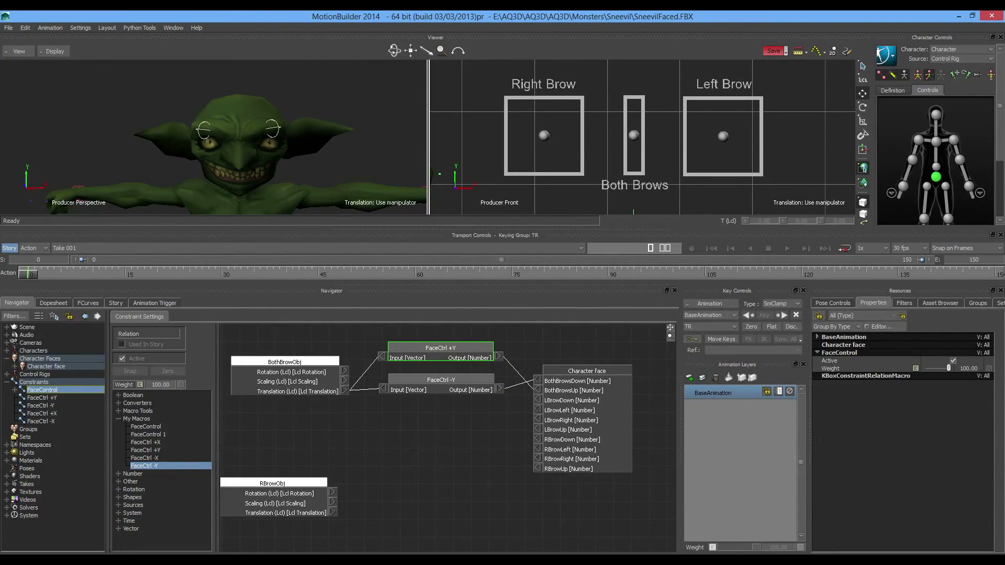
Step: Test the Both Brows controller by moving it vertically in the front view, and undo the move
click(633, 135)
mouse_move(633, 135)
mouse_down()
mouse_move(633, 168)
mouse_move(633, 107)
mouse_move(634, 165)
mouse_move(633, 139)
mouse_up()
key(ctrl+z)
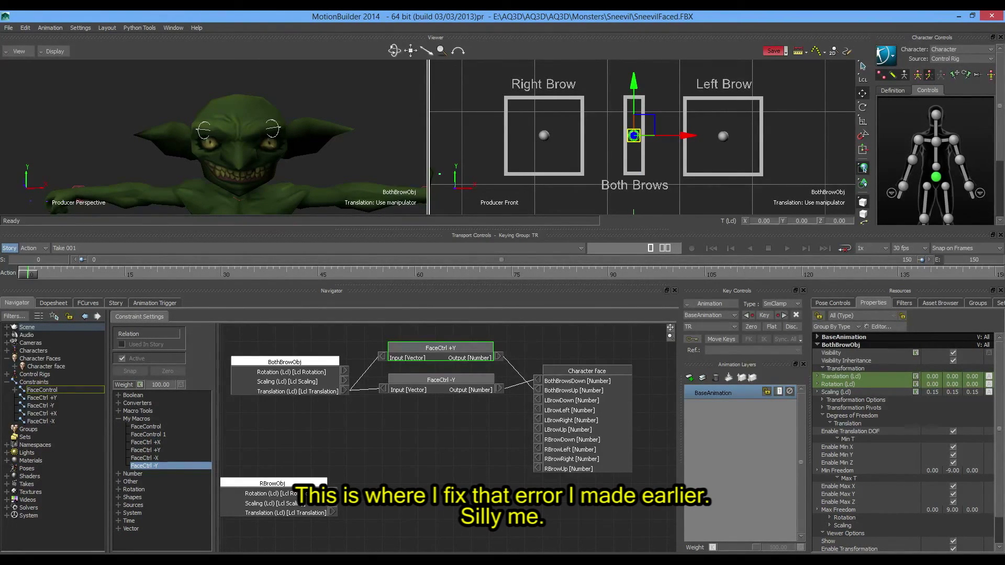
Step: Compare the FaceCtrl +Y and -Y relations and delete the Max Pass-thru node from FaceCtrl -Y
double_click(41, 405)
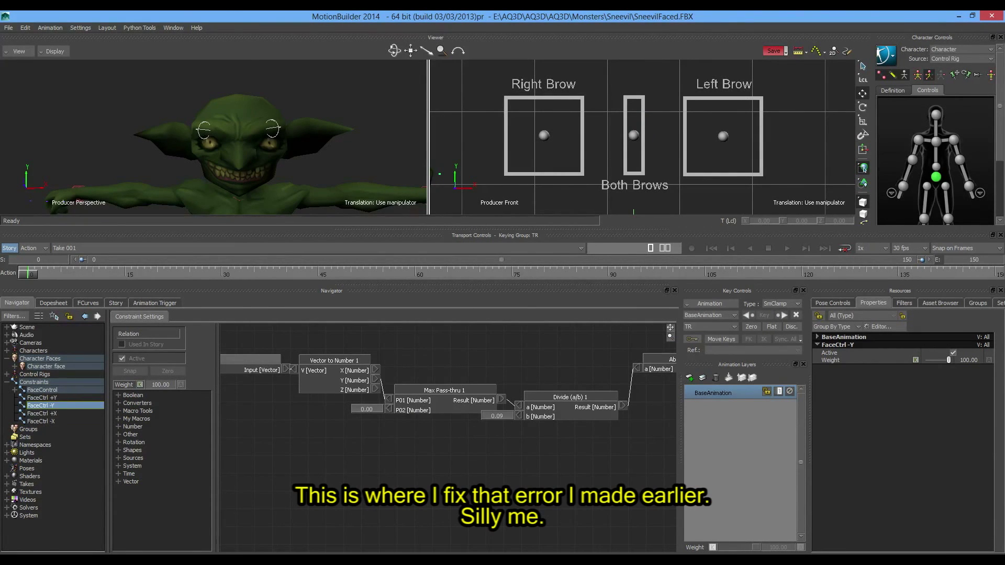
double_click(42, 398)
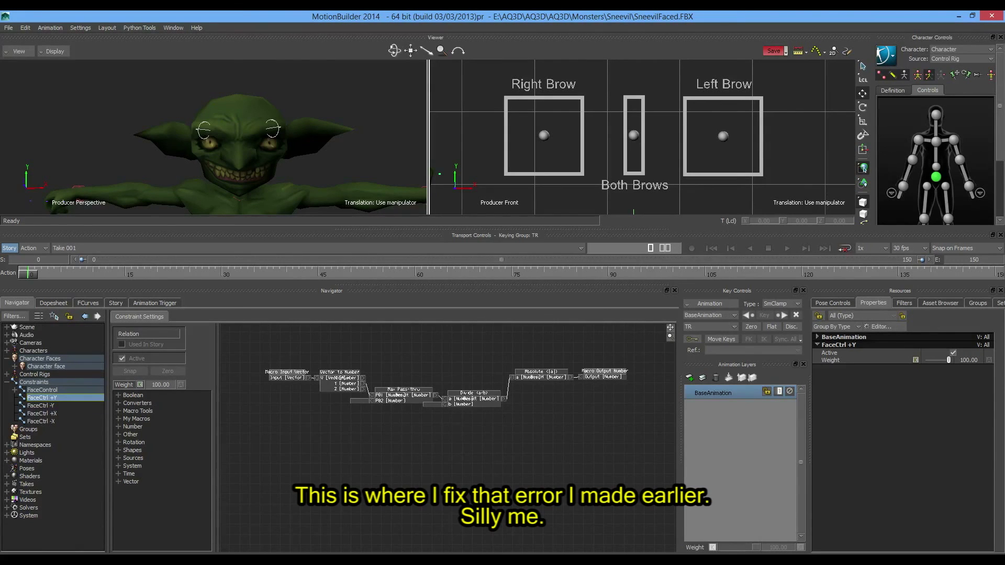
double_click(41, 406)
double_click(42, 398)
ctrl+drag(448, 438, 495, 469)
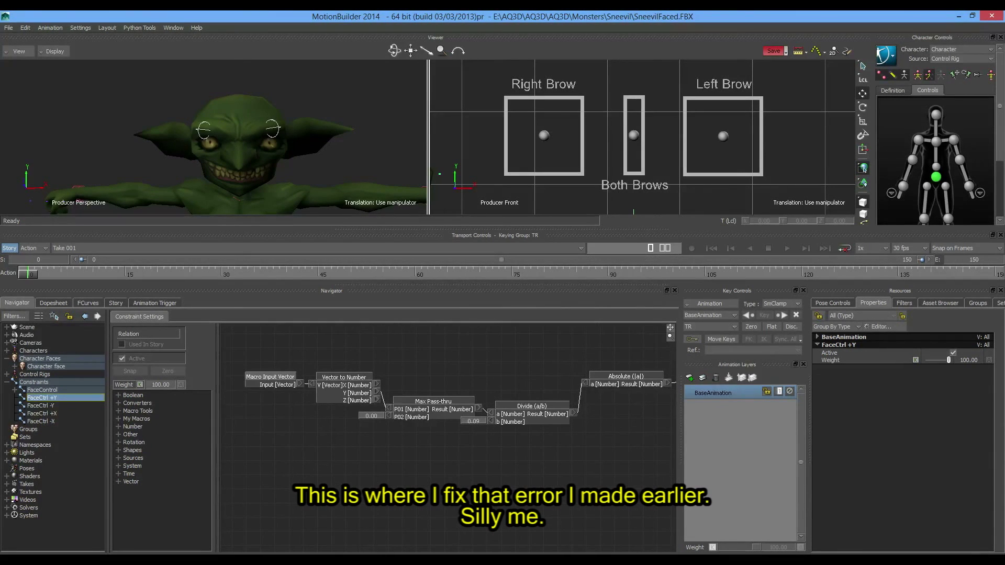
double_click(41, 406)
click(445, 391)
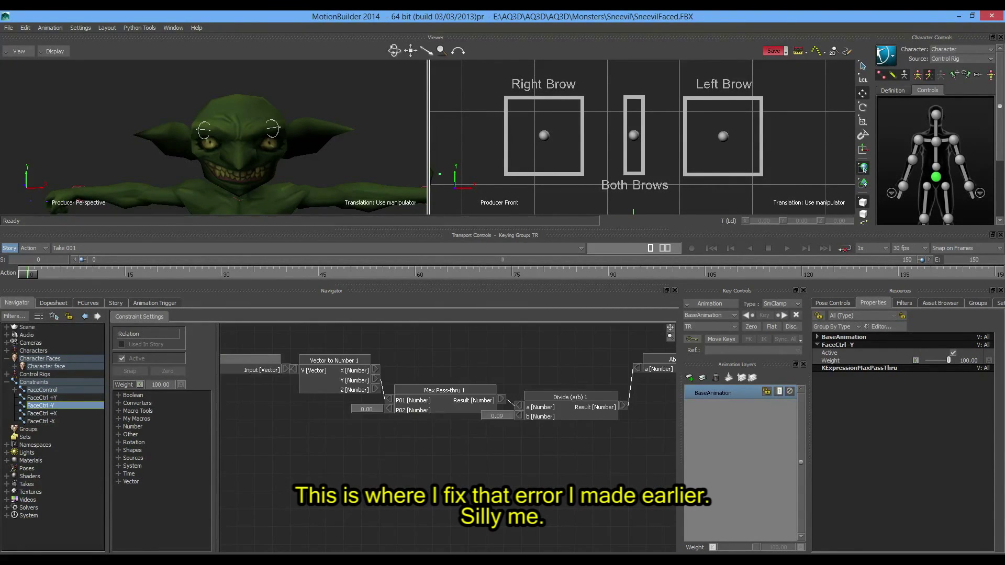
key(Delete)
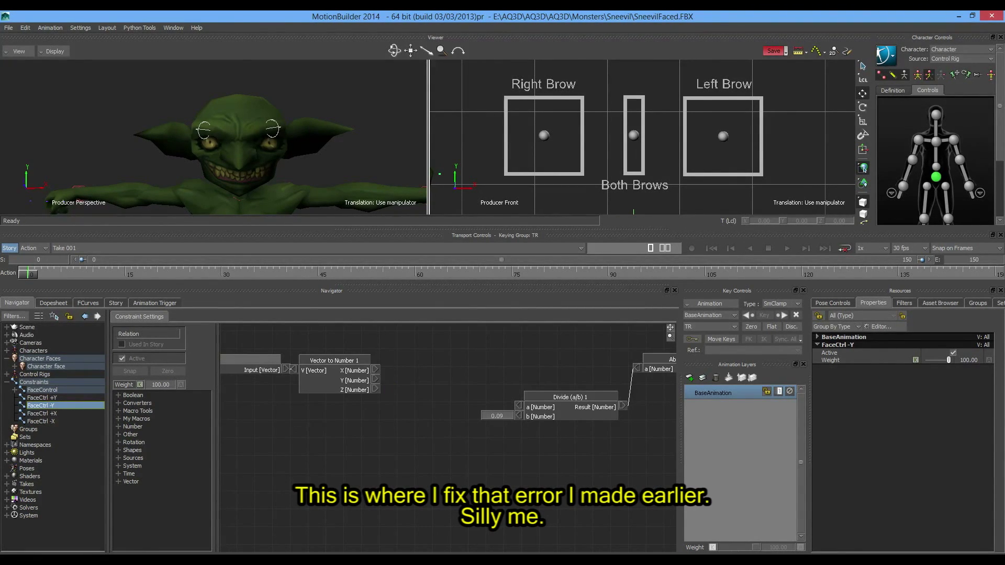
Step: Add a Min Pass-thru node to FaceCtrl -Y and wire it between the vector's Y output and the Divide node's a input
click(118, 419)
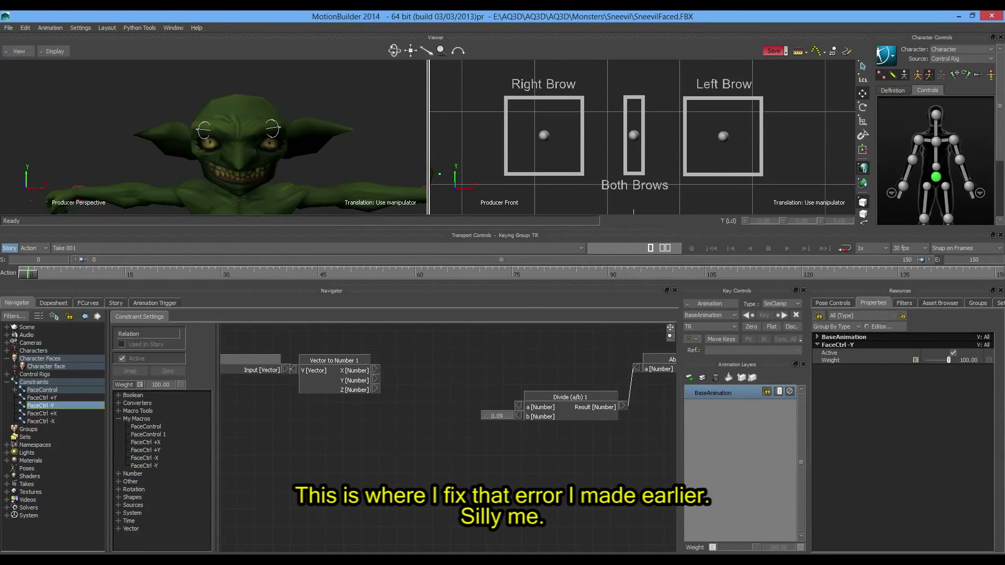
click(119, 419)
click(118, 426)
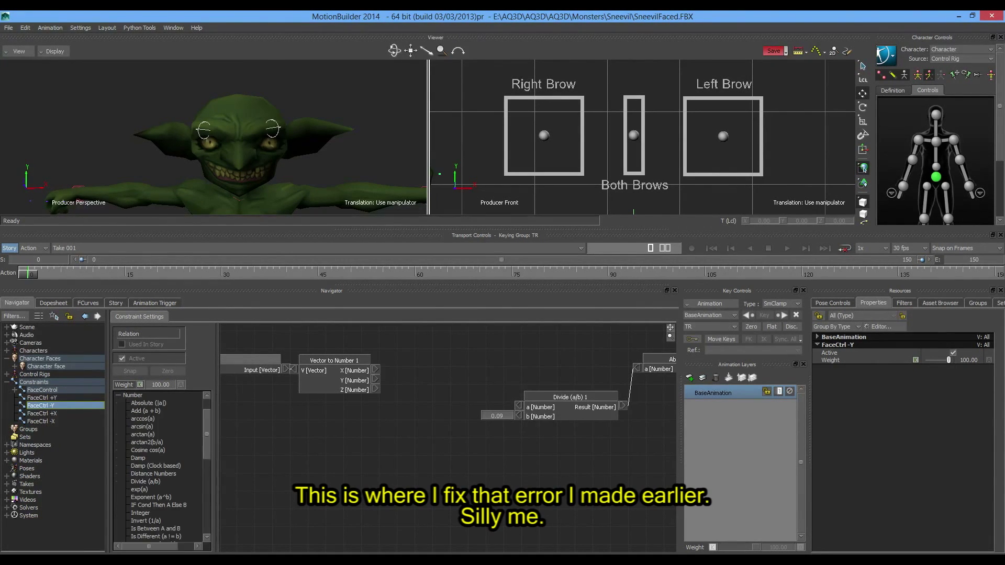
scroll(163, 466, down, 6)
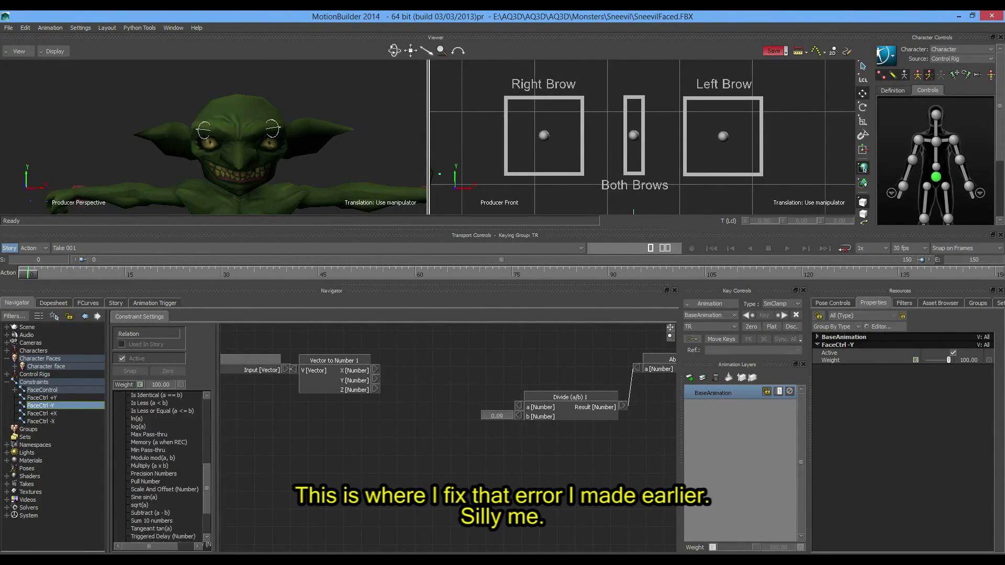
scroll(163, 466, down, 2)
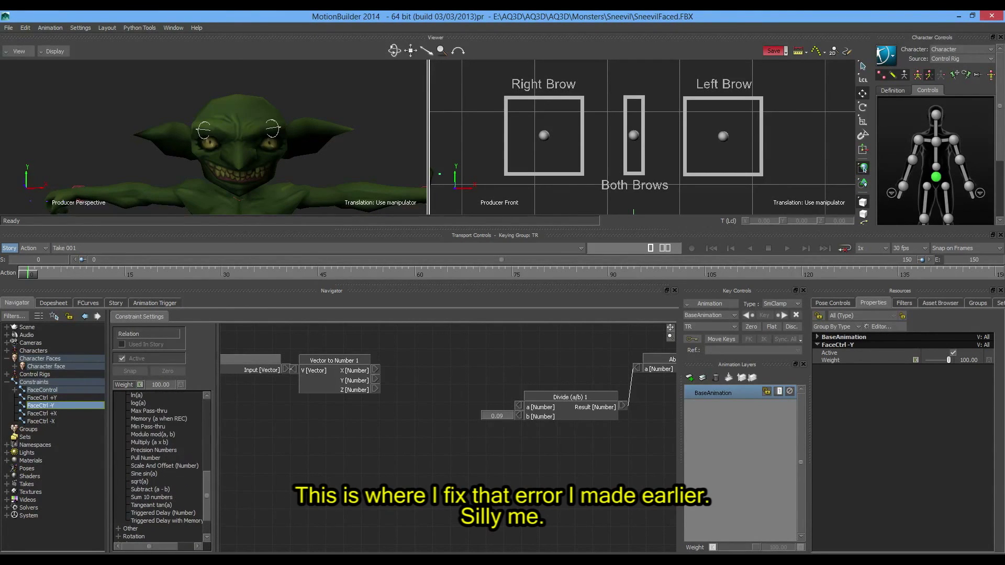
drag(148, 426, 449, 378)
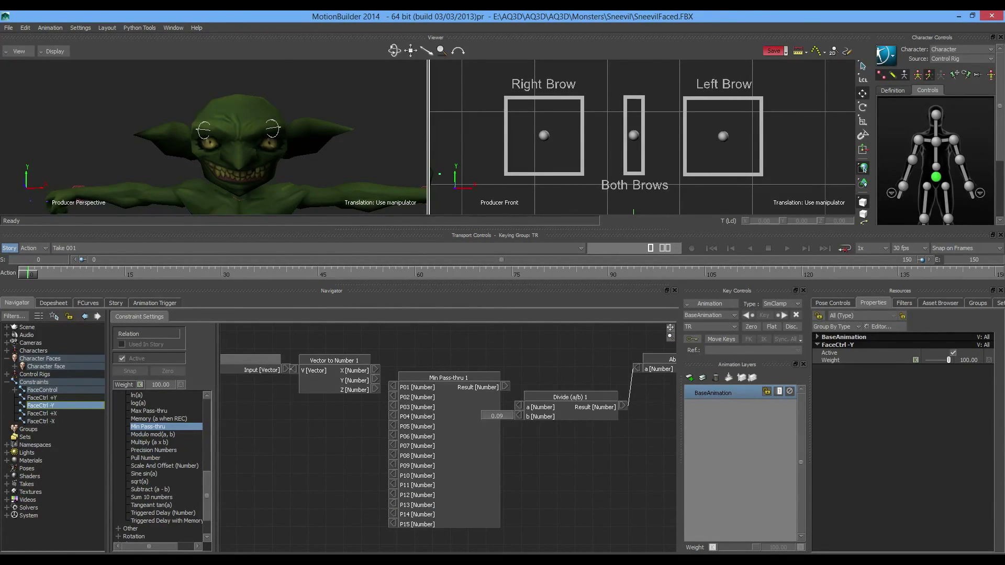
drag(375, 379, 392, 386)
Step: Set the Min Pass-thru node's P02 input to 0.00 and hide its unconnected inputs
right_click(393, 395)
click(417, 399)
click(459, 377)
right_click(461, 375)
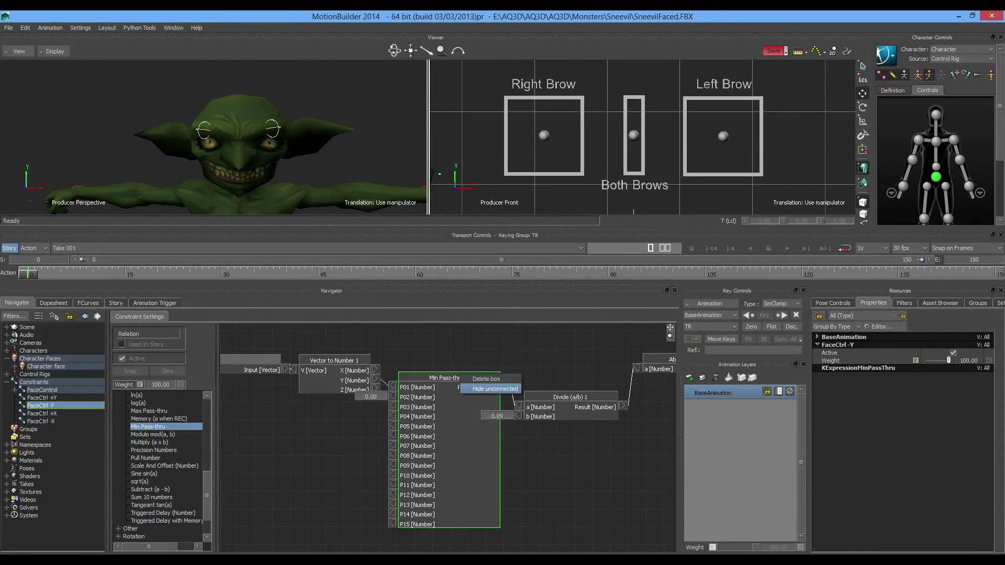
click(495, 389)
Step: Return to the FaceControl relation, test the Both Brows controller by moving it up and down, and undo the movement
double_click(42, 390)
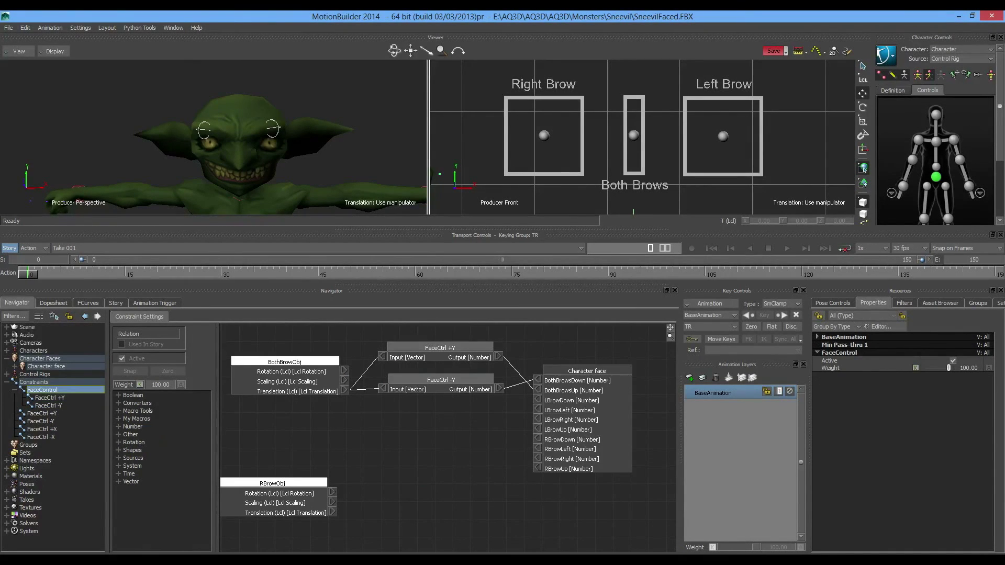
click(633, 136)
drag(633, 83, 634, 116)
mouse_move(633, 167)
mouse_down()
mouse_move(633, 100)
mouse_move(634, 168)
mouse_up()
drag(634, 117, 633, 116)
key(ctrl+z)
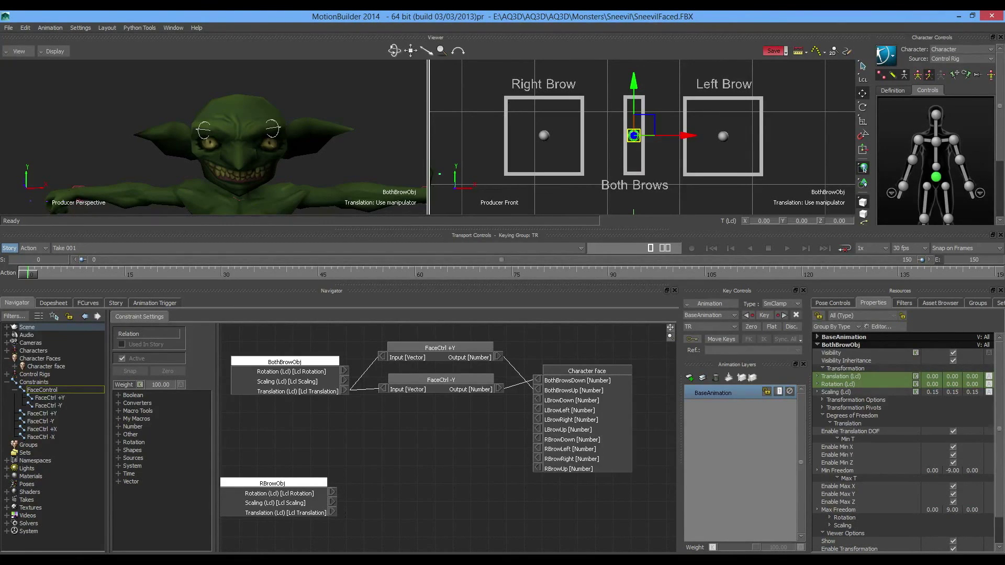
Step: Rearrange the FaceControl nodes, raising BothBrowObj level with its macros and placing LBrowObj between it and RBrowObj
drag(285, 362, 284, 345)
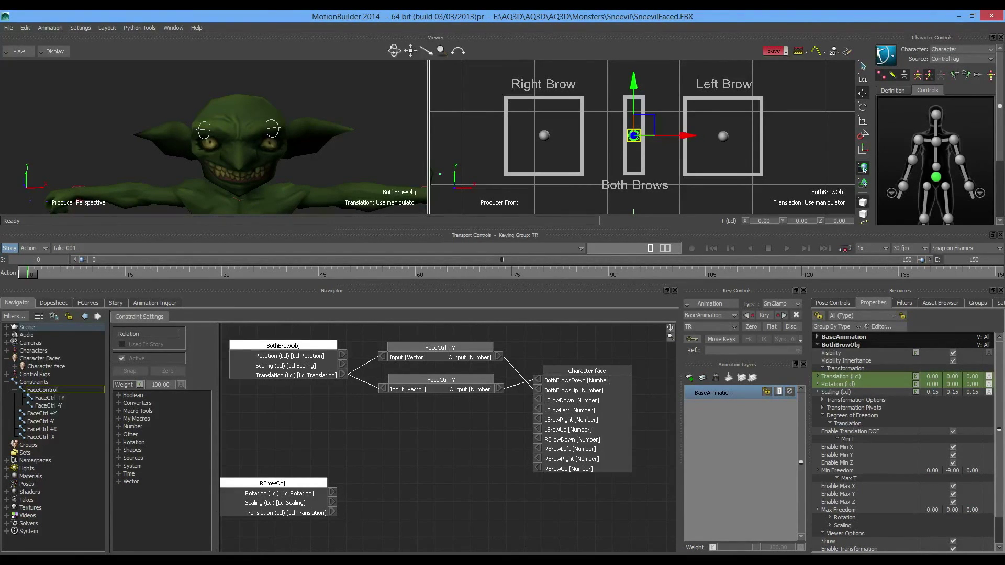
drag(486, 418, 271, 314)
shift+drag(366, 419, 462, 382)
drag(368, 447, 327, 355)
shift+drag(327, 355, 280, 439)
drag(280, 440, 288, 399)
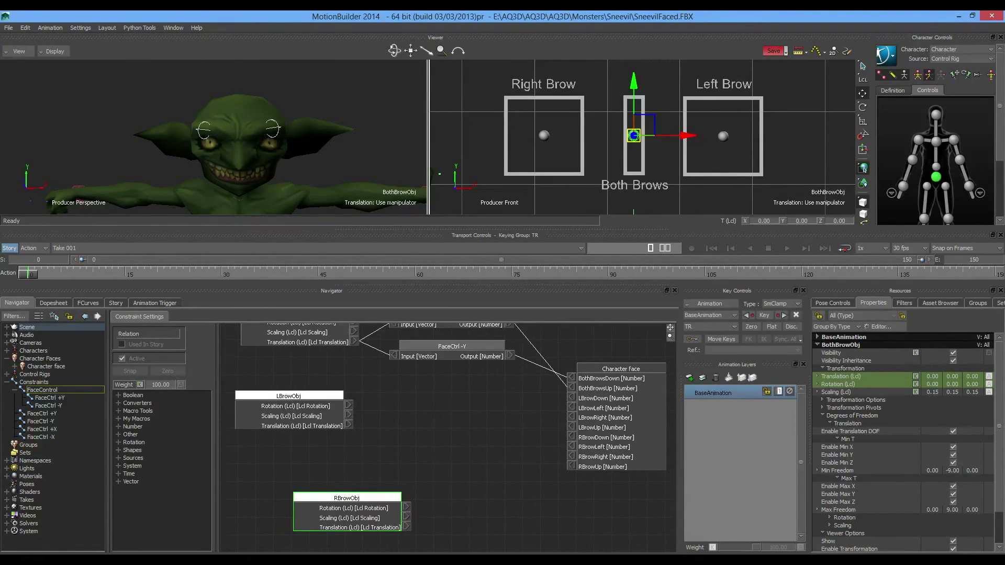
Step: Add FaceCtrl +Y, -X, +X and -Y macros to FaceControl and stack them between LBrowObj and Character face
click(118, 419)
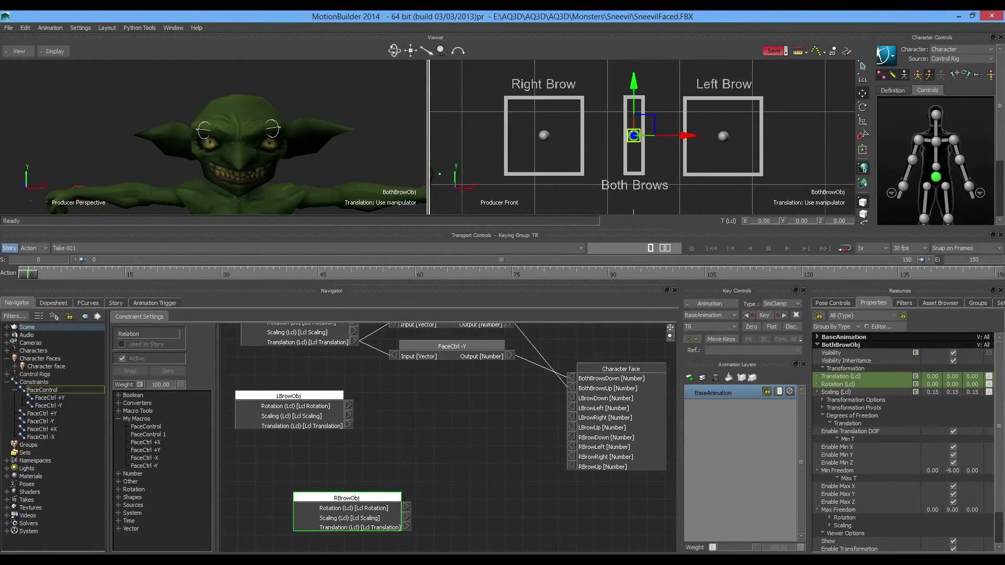
drag(145, 450, 409, 382)
drag(288, 396, 269, 398)
drag(419, 381, 410, 378)
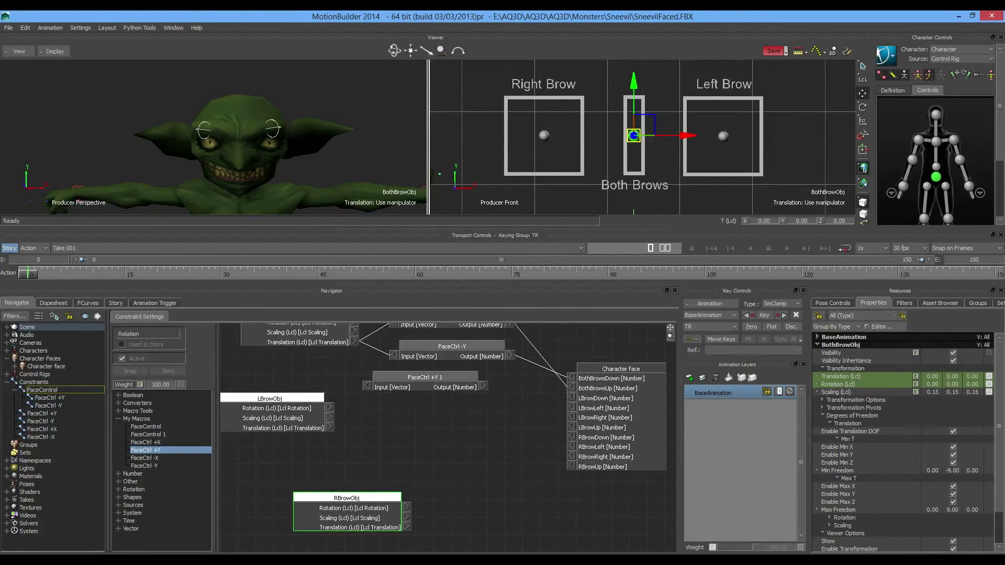
click(141, 458)
drag(141, 458, 417, 401)
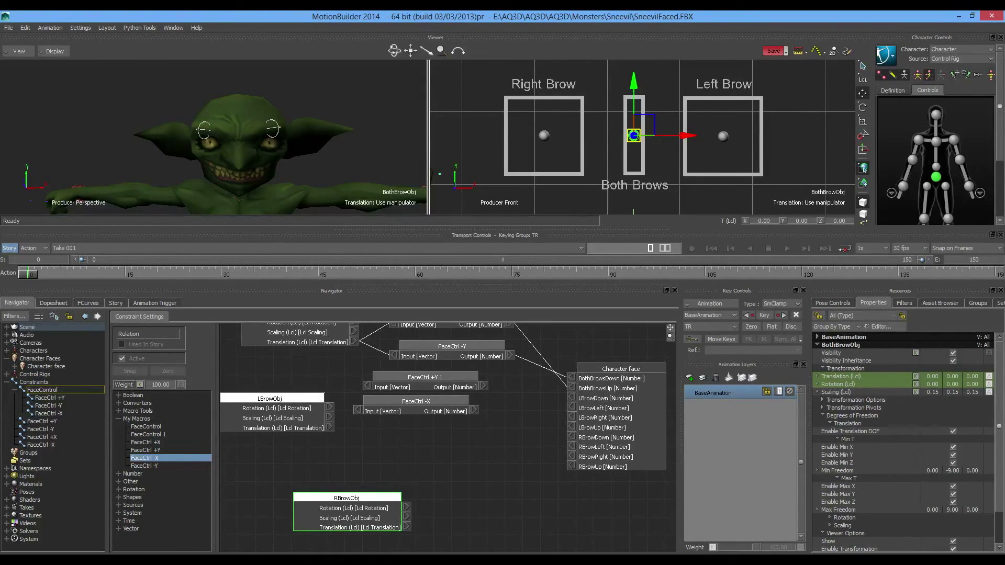
drag(146, 442, 440, 447)
drag(456, 448, 434, 425)
drag(144, 465, 430, 449)
drag(431, 426, 430, 450)
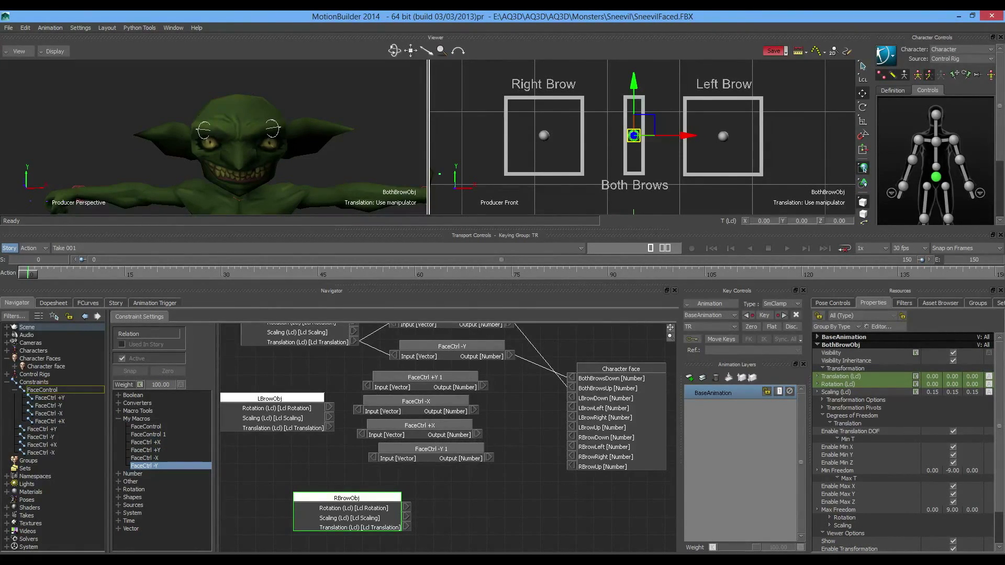
Step: Connect LBrowObj's translation to its four macros, and wire +Y to LBrowUp, -X to LBrowLeft, +X to LBrowRight and -Y to LBrowDown
mouse_move(330, 427)
mouse_down()
mouse_move(372, 458)
mouse_move(329, 428)
mouse_move(358, 411)
mouse_move(345, 406)
mouse_move(329, 428)
mouse_up()
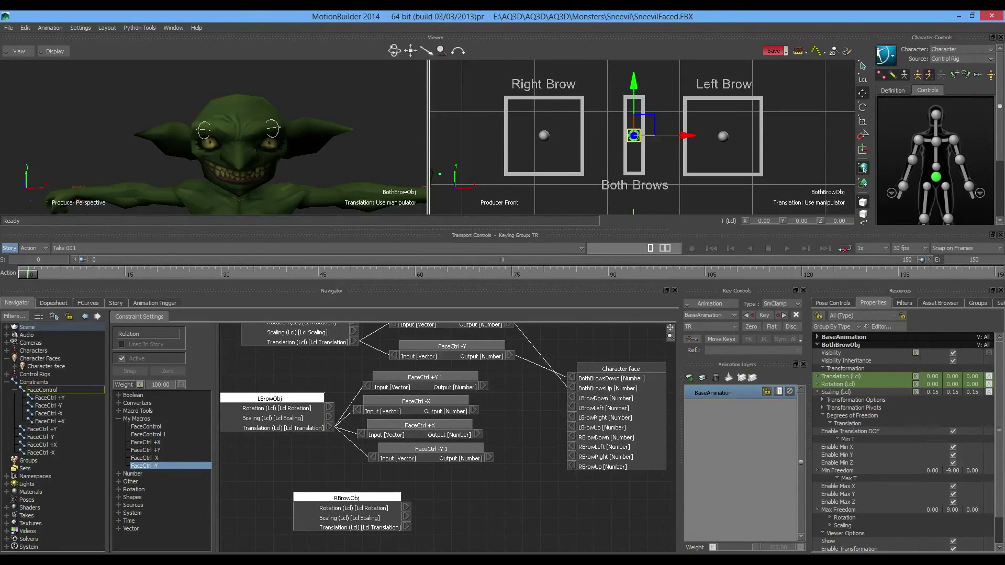
click(425, 378)
drag(483, 386, 571, 427)
drag(473, 411, 571, 408)
drag(477, 435, 570, 418)
drag(489, 458, 571, 397)
Step: Add FaceCtrl +X, +Y, -X and -Y macros beside RBrowObj and stack them in the order +Y, -X, +X, -Y
shift+drag(524, 486, 517, 420)
drag(341, 430, 275, 437)
click(146, 442)
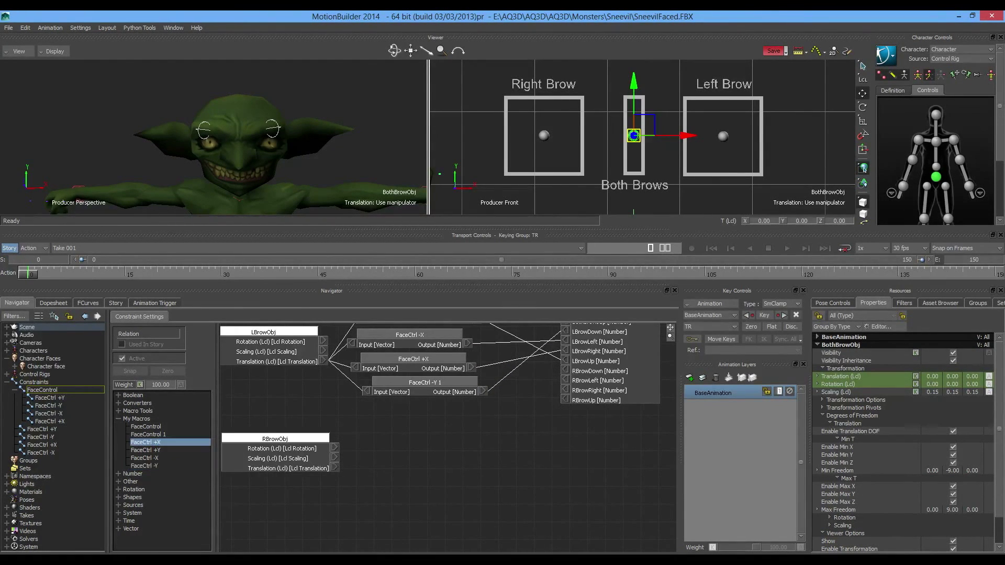
drag(145, 442, 457, 482)
drag(473, 440, 435, 422)
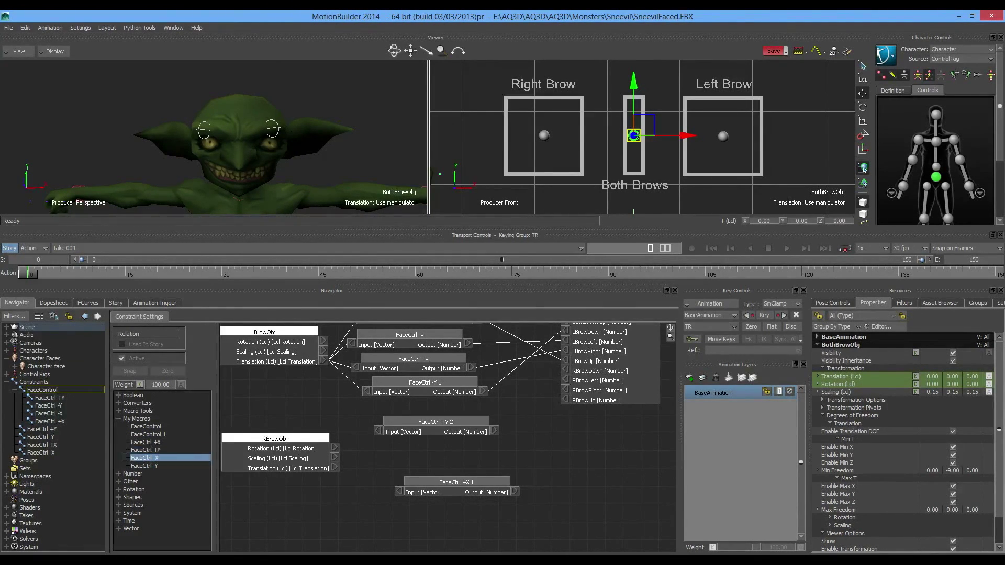
drag(145, 458, 393, 447)
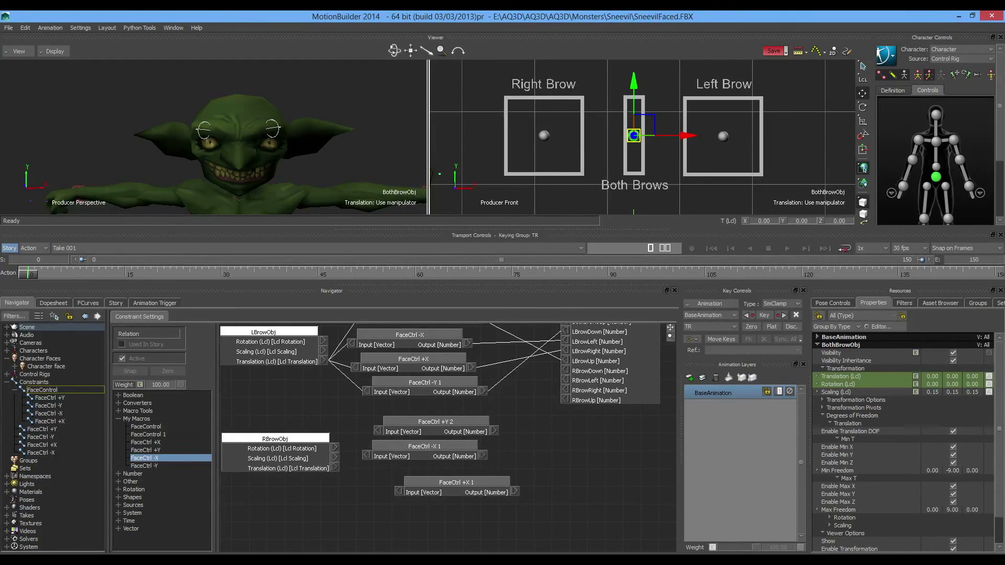
drag(457, 482, 430, 478)
drag(436, 422, 430, 475)
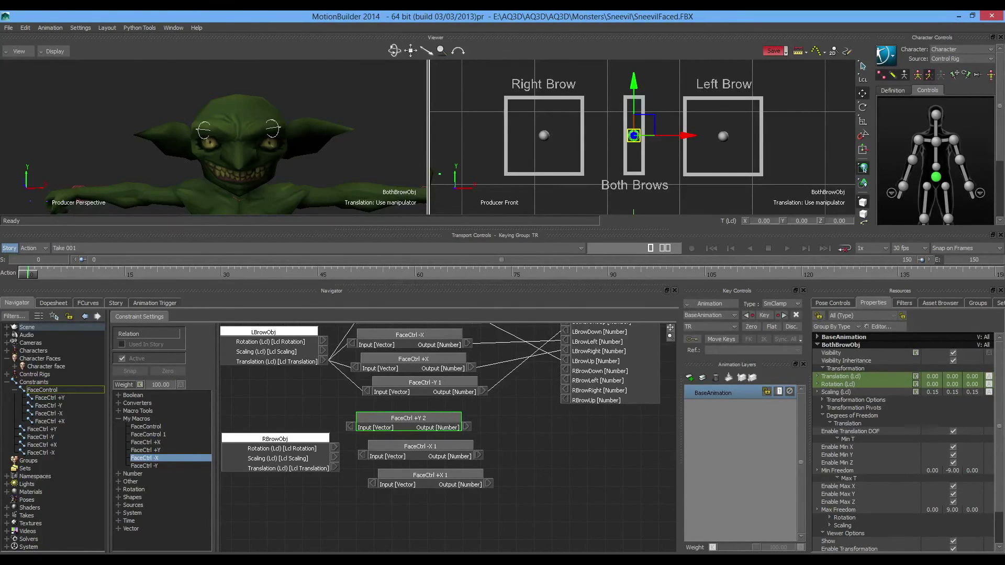
drag(144, 465, 443, 498)
Step: Connect RBrowObj's translation to its four macros, and wire +Y to RBrowUp, -X to RBrowLeft, +X to RBrowRight and -Y to RBrowDown
mouse_move(334, 466)
mouse_down()
mouse_move(352, 428)
mouse_move(349, 459)
mouse_move(335, 467)
mouse_move(372, 486)
mouse_move(335, 467)
mouse_up()
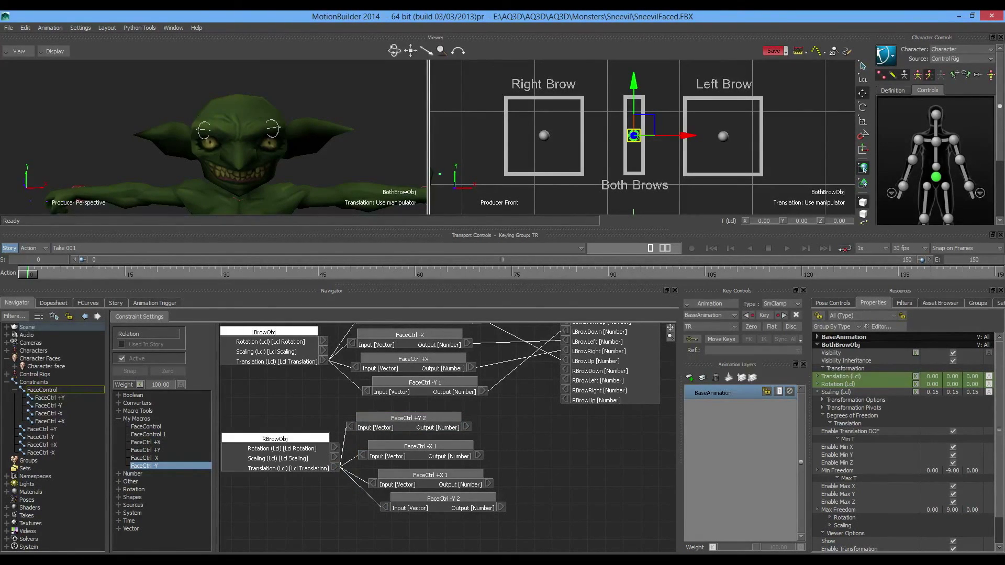
shift+drag(523, 445, 503, 445)
drag(446, 426, 543, 400)
drag(457, 455, 543, 380)
drag(467, 483, 544, 390)
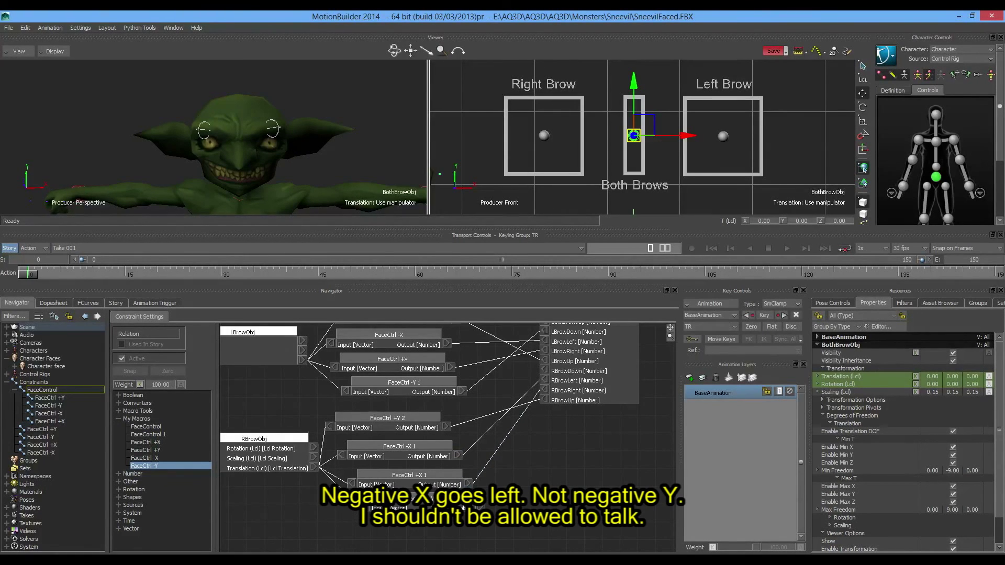
drag(480, 507, 543, 371)
shift+drag(529, 418, 592, 476)
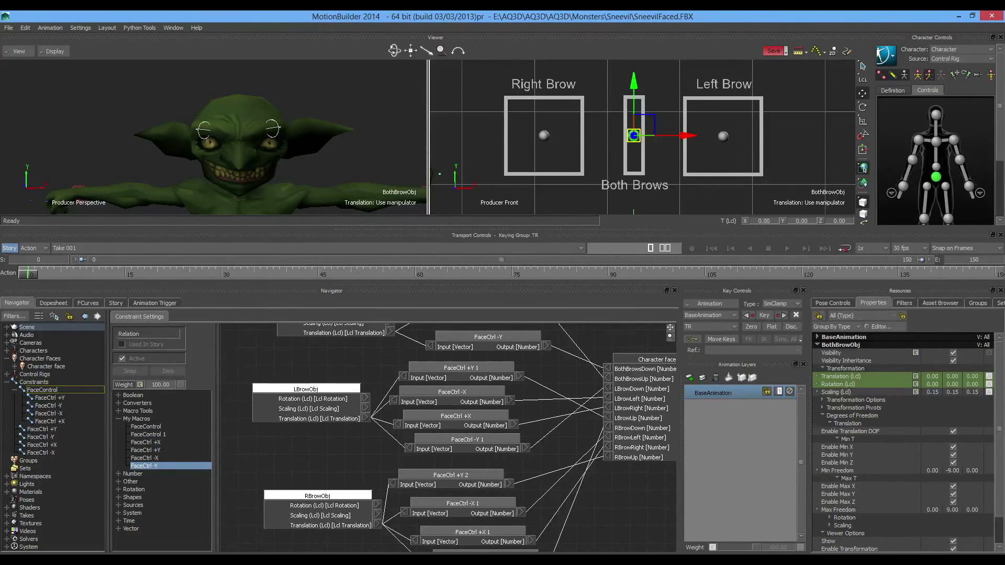
Step: Test the Left Brow, Right Brow and Both Brows controllers by moving each one, and undo every movement
drag(723, 136, 749, 147)
key(ctrl+z)
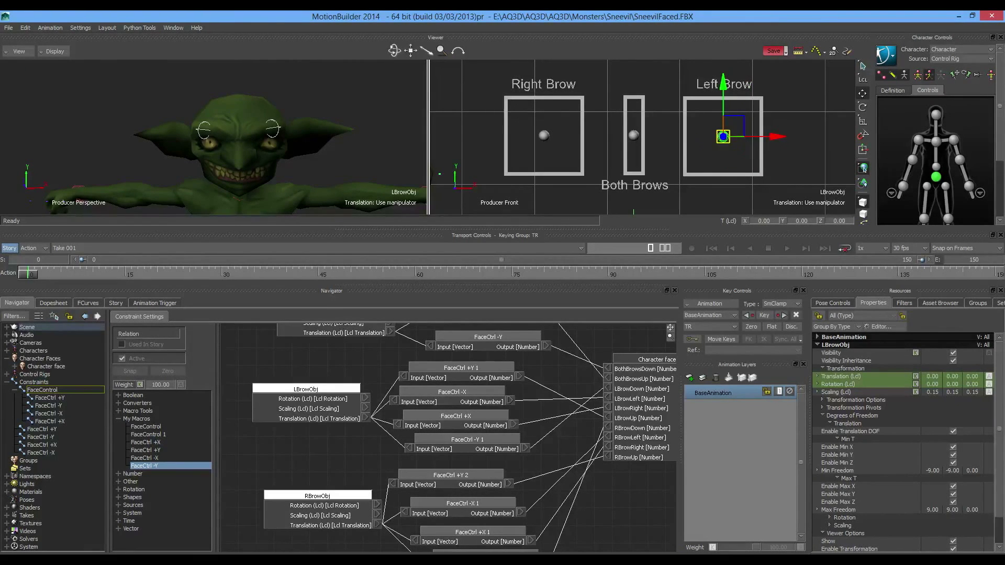
drag(544, 135, 544, 110)
key(ctrl+z)
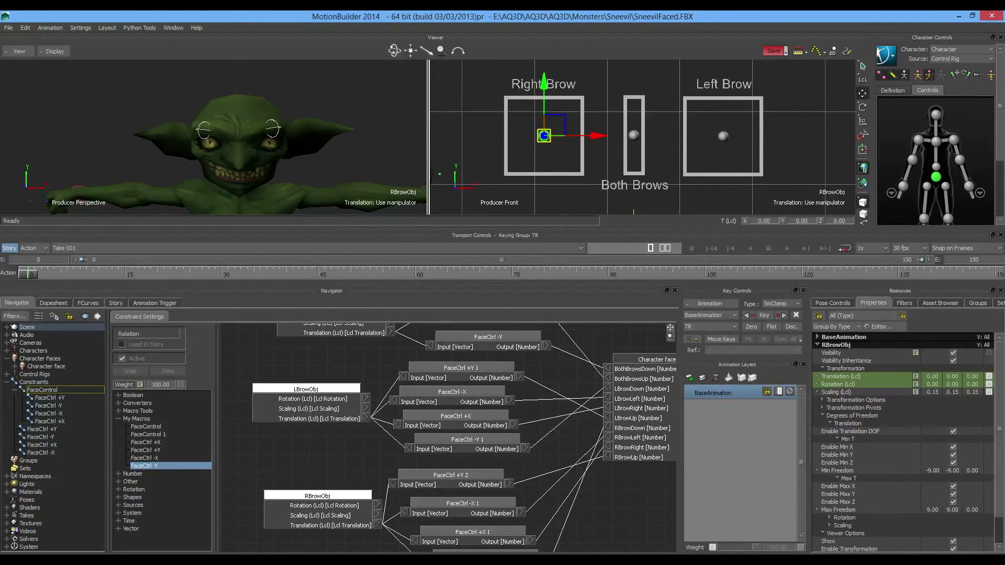
drag(633, 136, 634, 103)
key(ctrl+z)
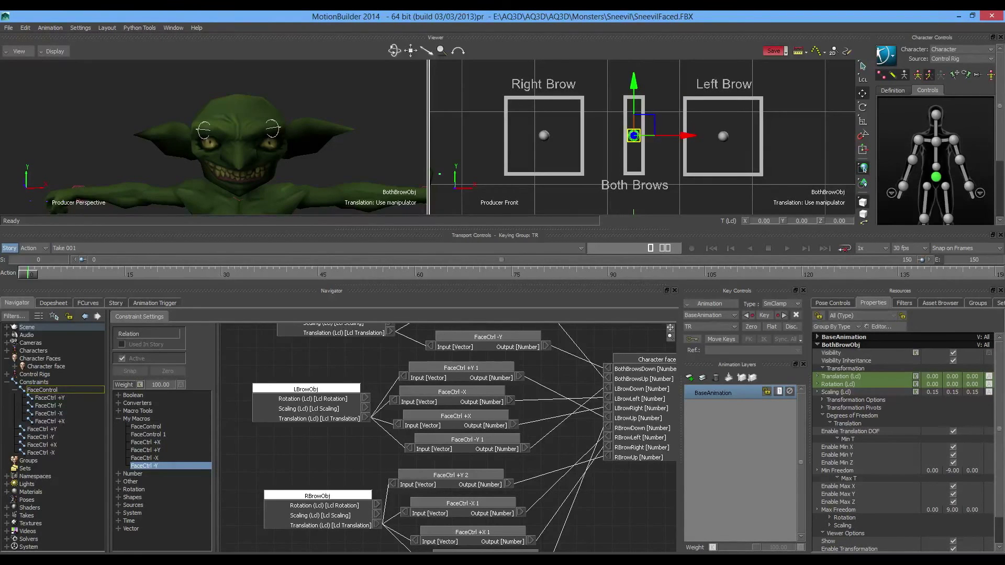
Step: Spread out the FaceControl nodes, moving RBrowObj and Character face farther from the macros between them
shift+drag(450, 445, 454, 390)
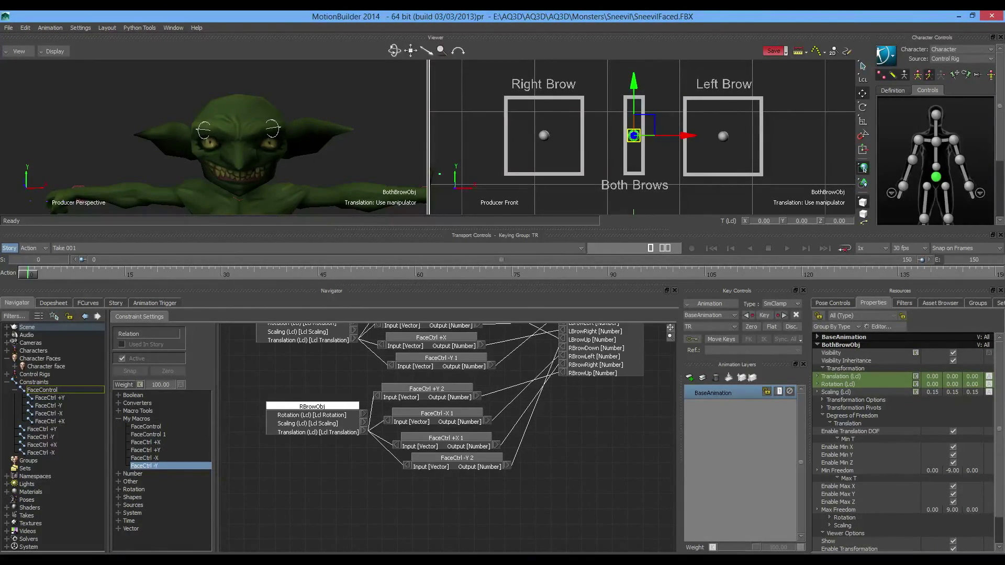
drag(313, 407, 241, 407)
drag(602, 348, 668, 373)
shift+drag(591, 413, 449, 426)
drag(527, 327, 634, 326)
Step: Delete the FaceCtrl -Y 2 macro from RBrowObj's group
shift+drag(445, 450, 567, 402)
drag(244, 385, 274, 405)
key(Delete)
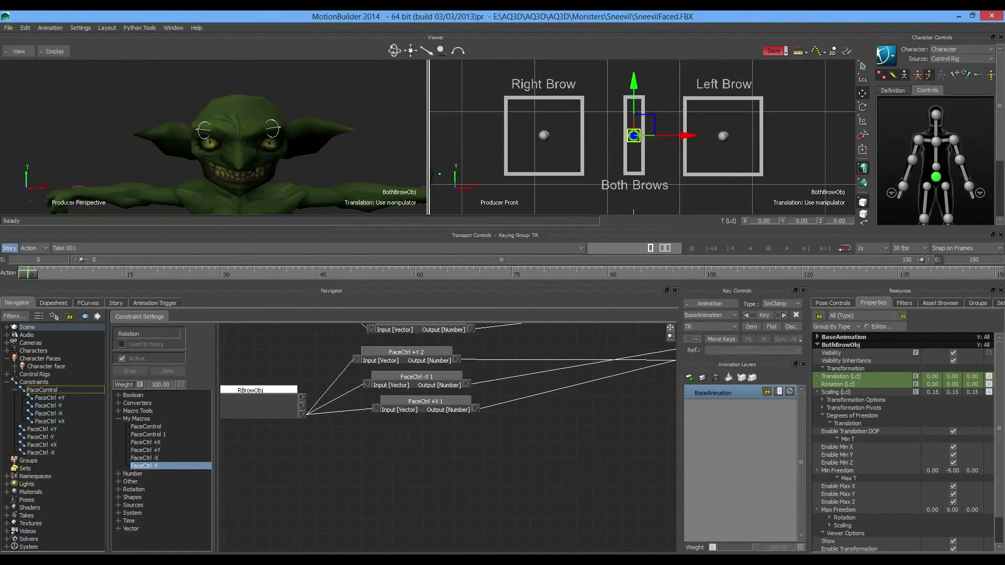
Step: Add a Vector to Number converter below RBrowObj's macros and feed it with RBrowObj's translation
shift+drag(408, 450, 429, 415)
drag(271, 354, 259, 354)
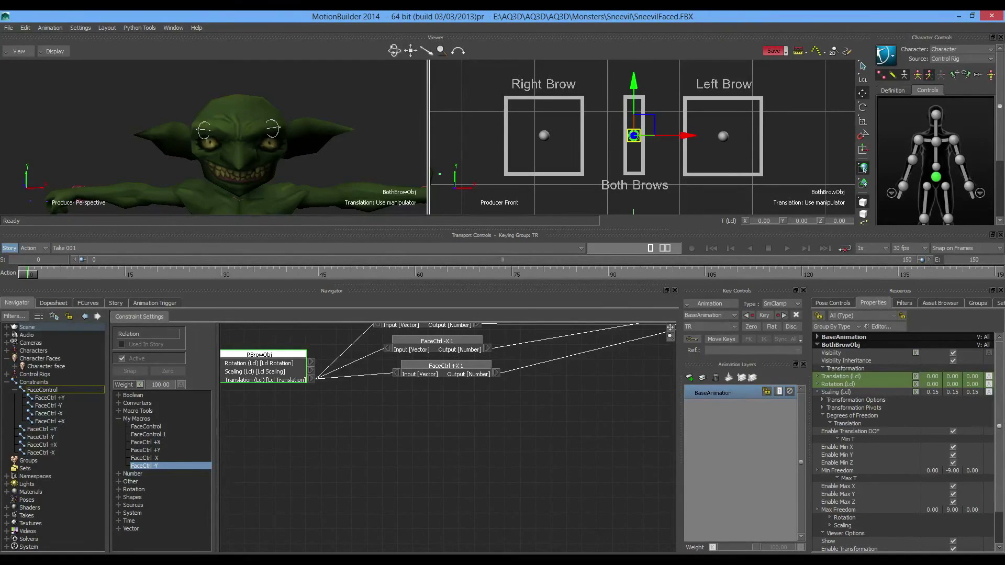
click(118, 403)
drag(152, 520, 377, 433)
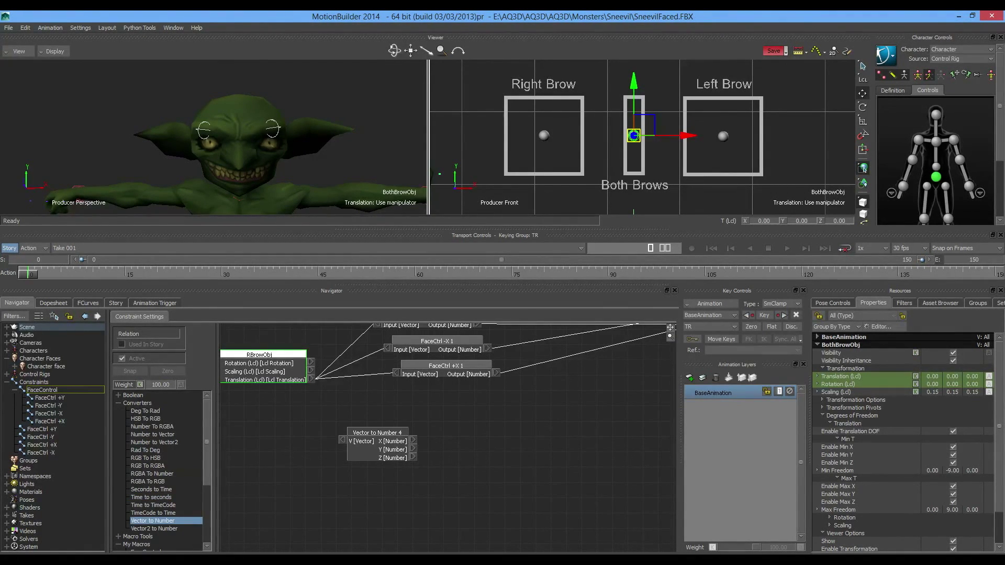
drag(312, 380, 345, 419)
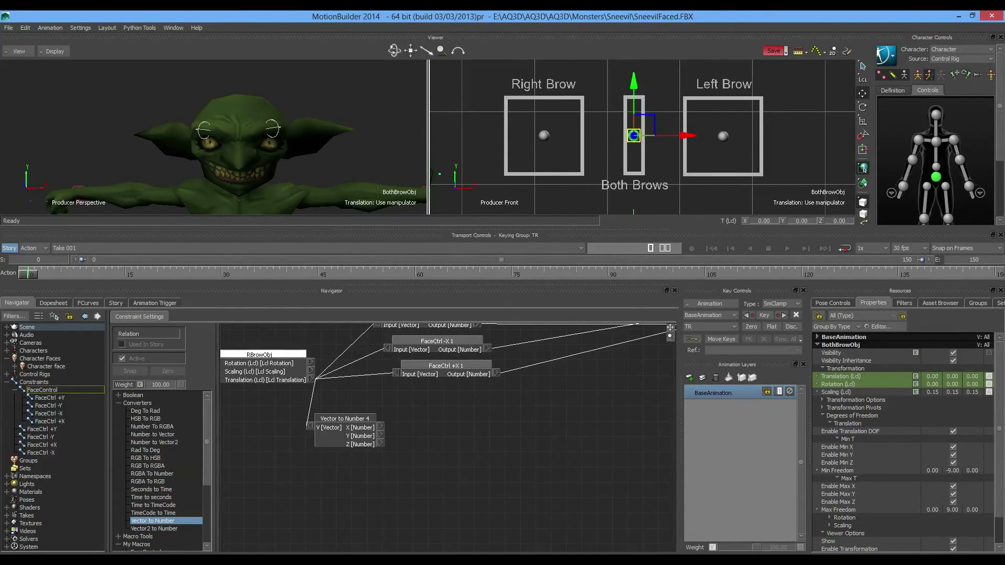
shift+drag(408, 450, 359, 440)
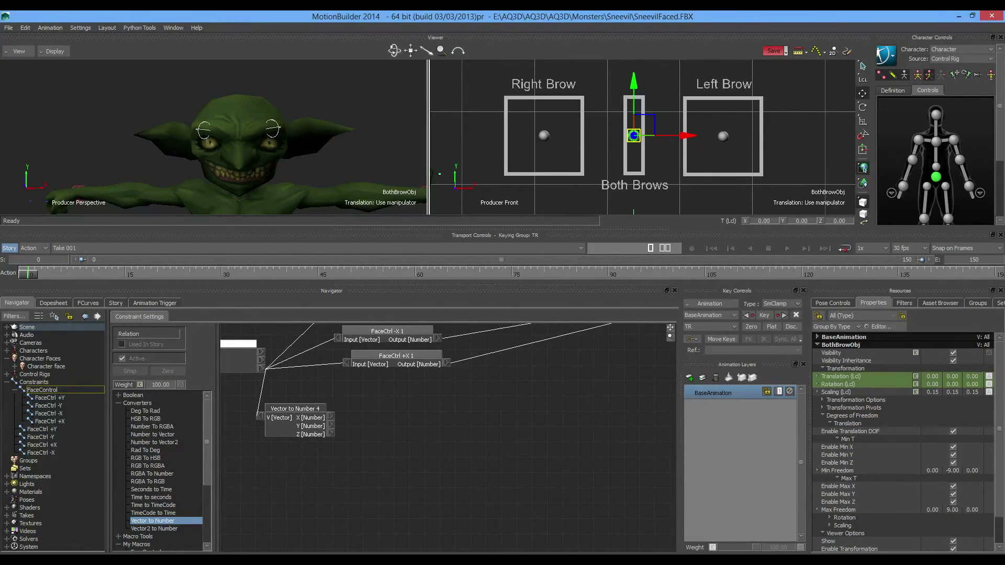
Step: Add a Min Pass-thru node and connect the converter's Y output to its P01 input
scroll(163, 471, down, 3)
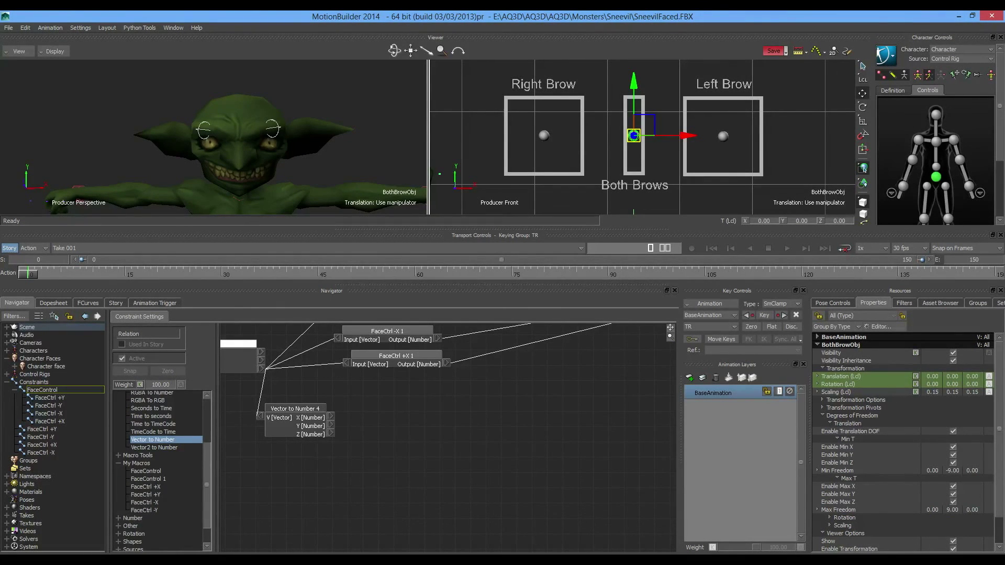
scroll(162, 471, down, 1)
click(119, 501)
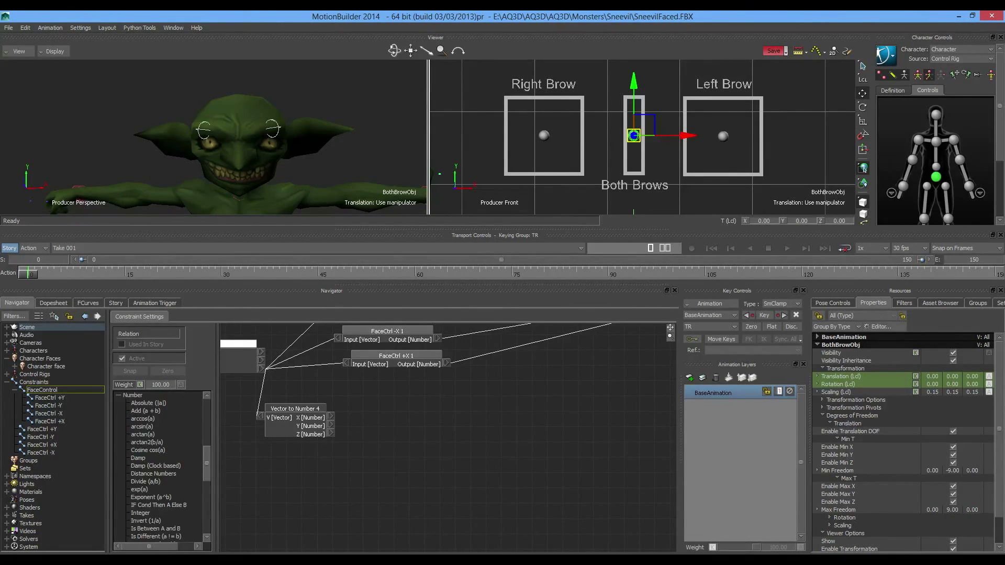
scroll(119, 501, down, 1)
scroll(162, 466, down, 6)
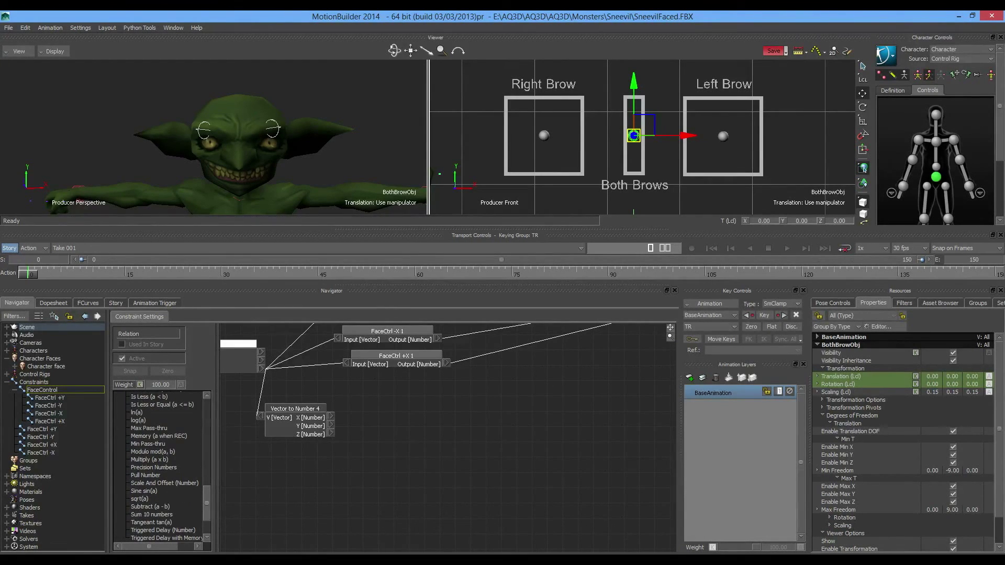
drag(148, 444, 351, 419)
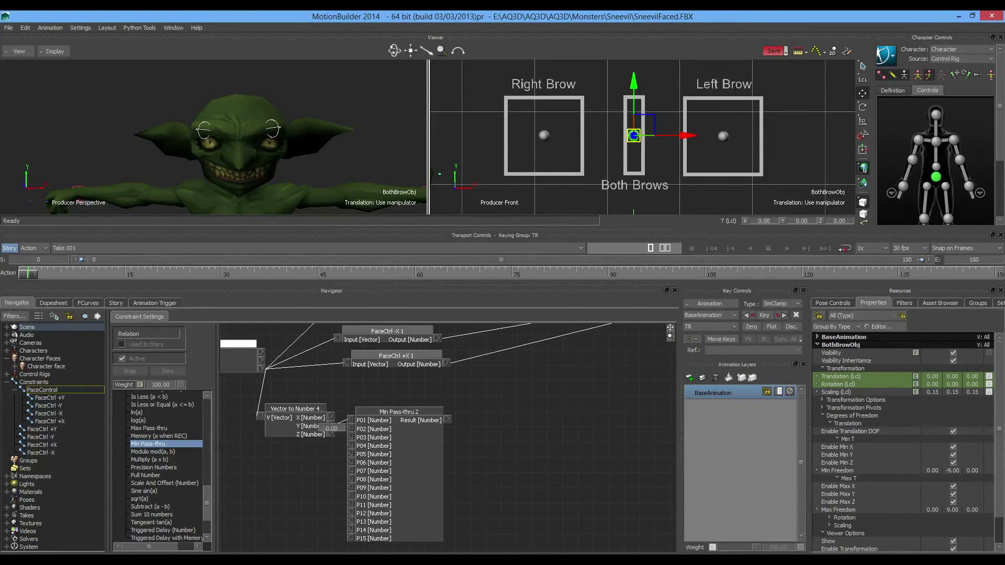
Step: Add a Divide node fed by the Min Pass-thru result, and collapse the Min Pass-thru to its P01 and P02 inputs
scroll(162, 466, up, 5)
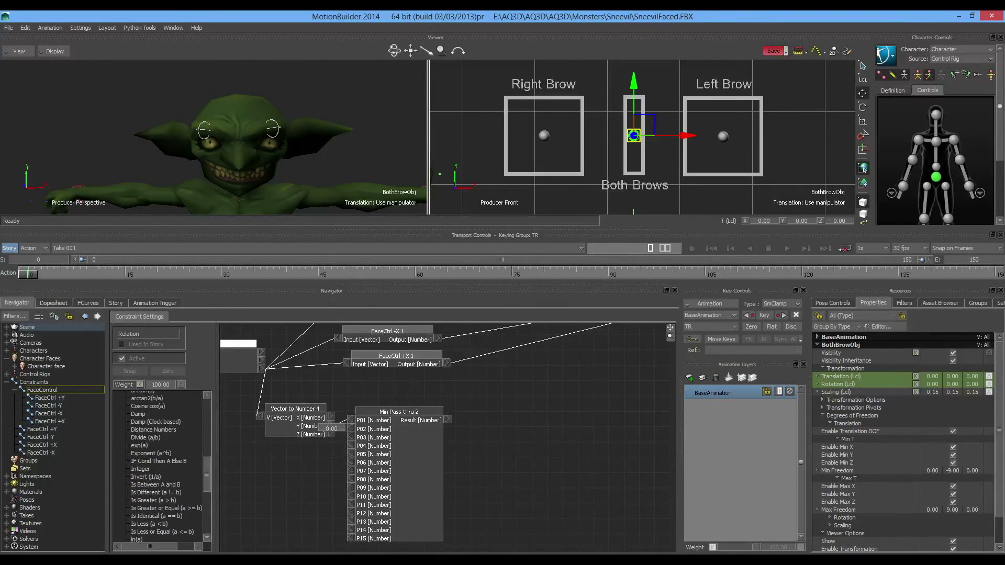
drag(146, 440, 519, 418)
drag(447, 419, 477, 424)
right_click(402, 439)
click(435, 451)
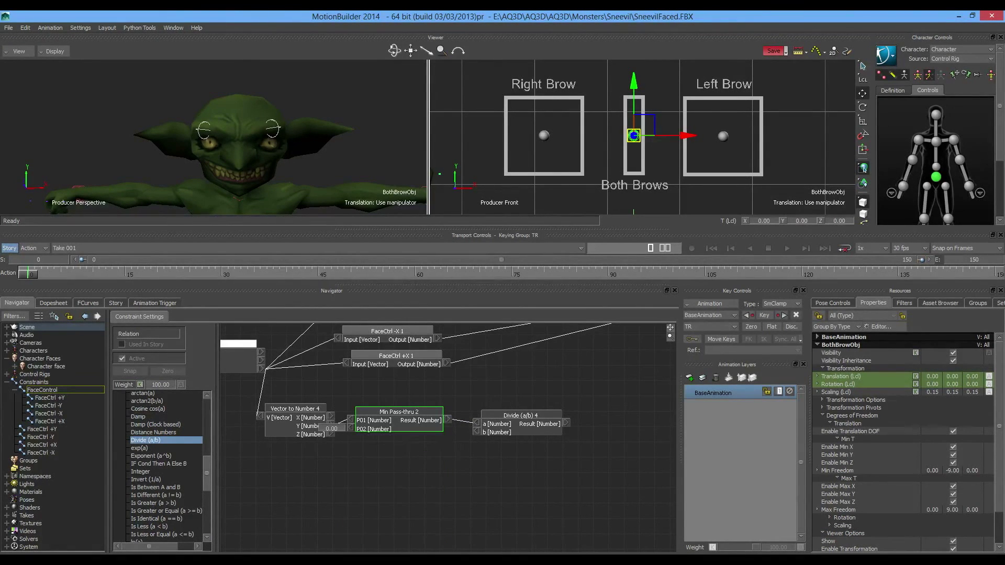
drag(413, 412, 422, 411)
drag(521, 415, 514, 408)
shift+drag(514, 419, 470, 416)
shift+drag(481, 469, 367, 503)
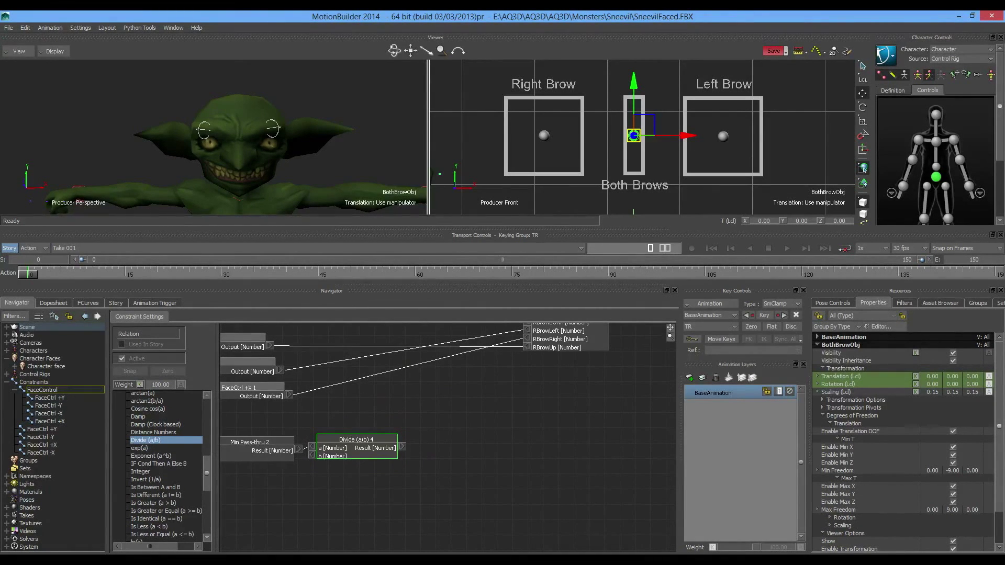
Step: Set the Divide node's b input to 0.09
drag(356, 440, 359, 442)
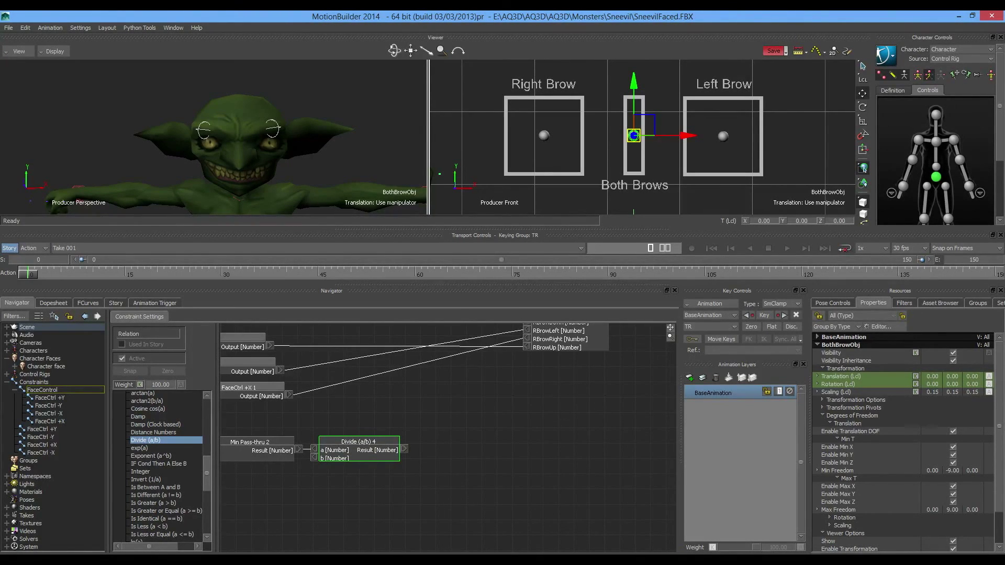
right_click(315, 457)
click(329, 461)
double_click(296, 458)
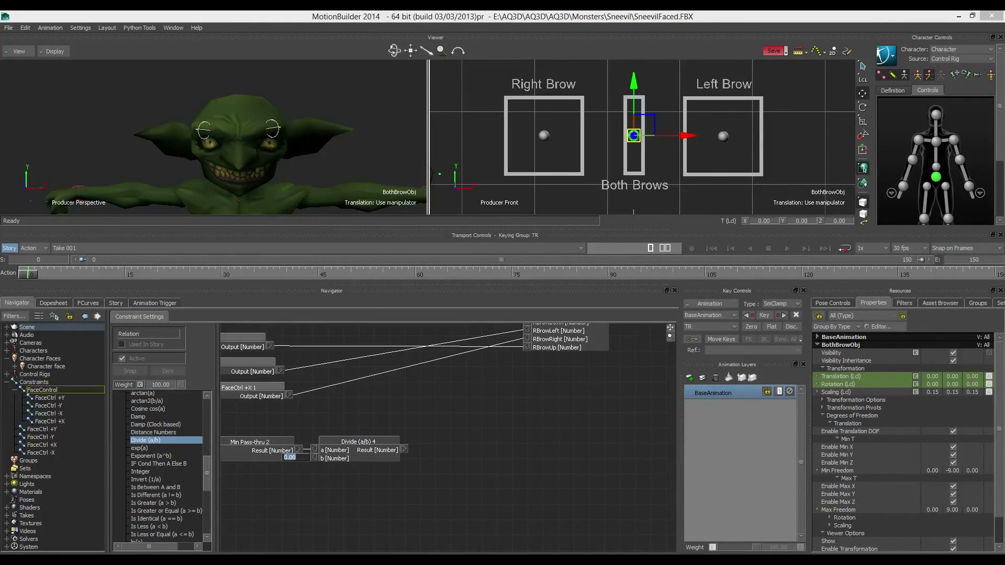
text(.09)
key(Return)
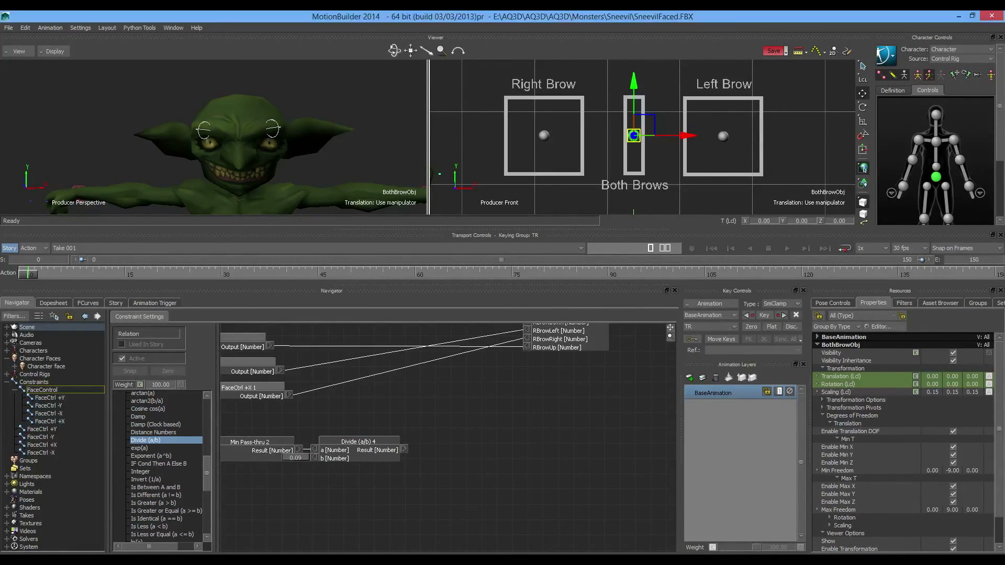
Step: Add an Absolute node, feed it the Divide result and connect its result to RBrowDown on Character face
shift+drag(448, 438, 368, 449)
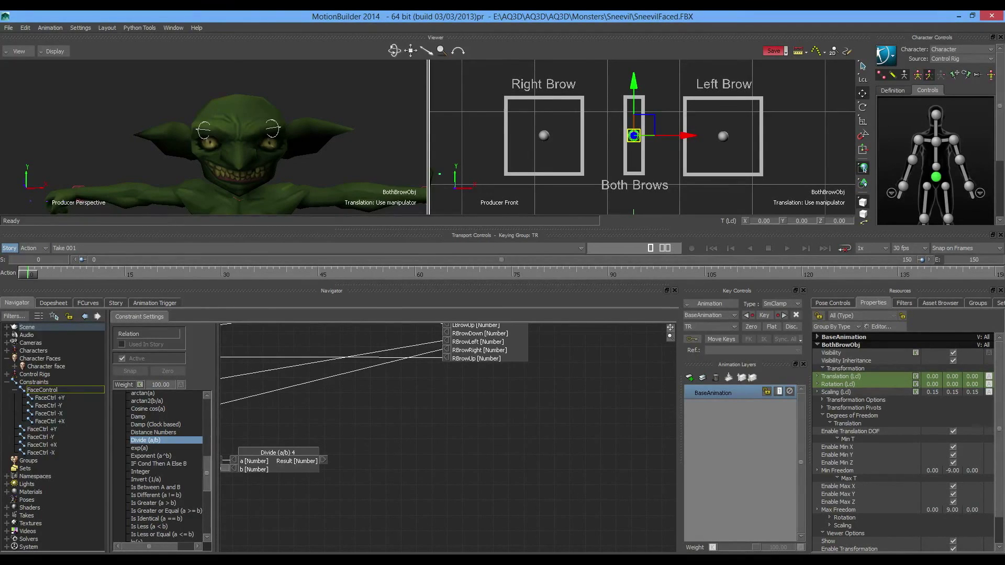
scroll(157, 466, up, 2)
drag(148, 408, 379, 435)
drag(323, 460, 413, 340)
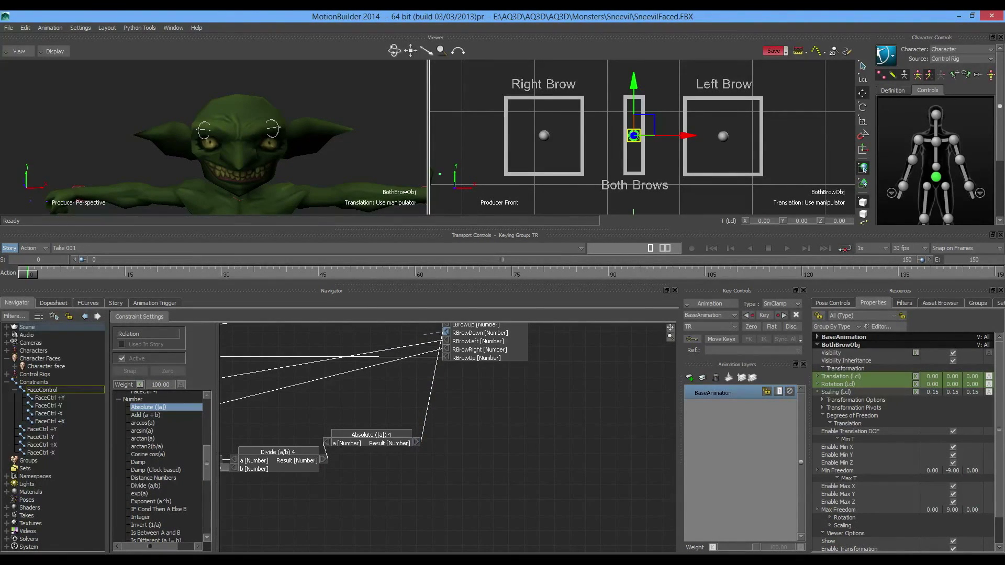
shift+drag(340, 398, 536, 421)
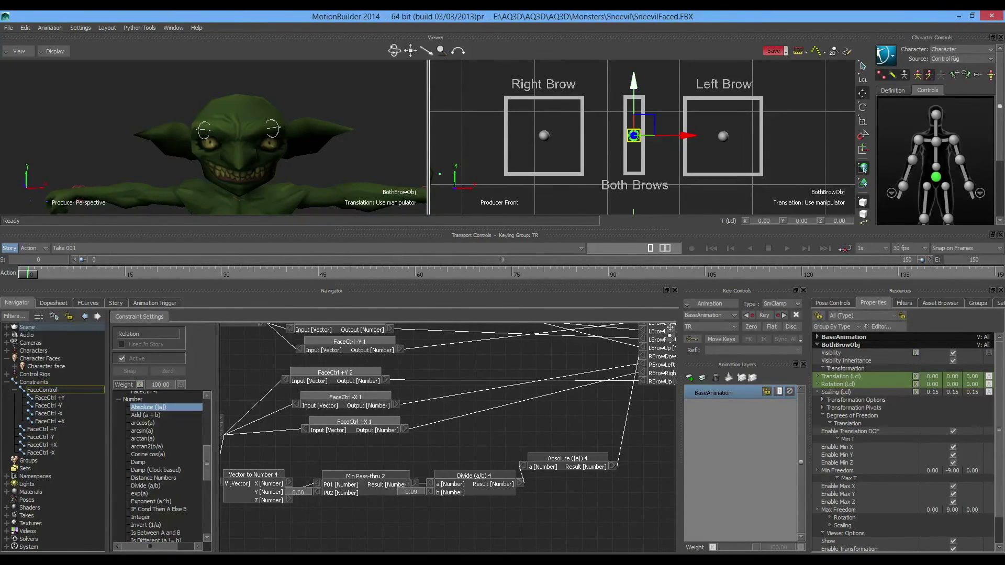
Step: Test the Right Brow controller by moving it downward, and undo the movement
shift+drag(450, 445, 538, 443)
click(544, 136)
drag(543, 135, 527, 168)
key(ctrl+z)
Step: Delete the Vector to Number, Min Pass-thru, Divide and Absolute nodes below RBrowObj's macros
shift+drag(528, 414, 480, 374)
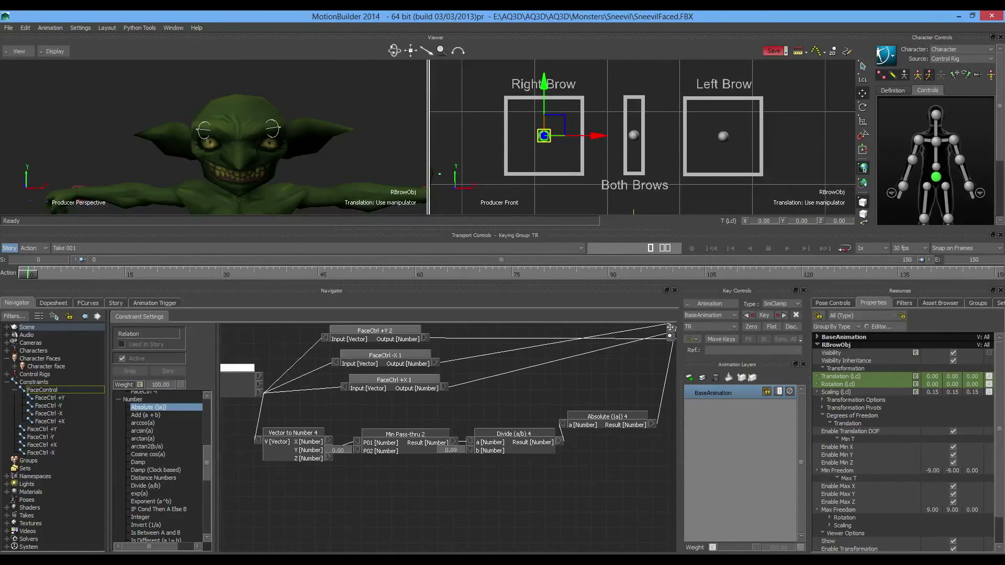
drag(369, 434, 560, 468)
key(Delete)
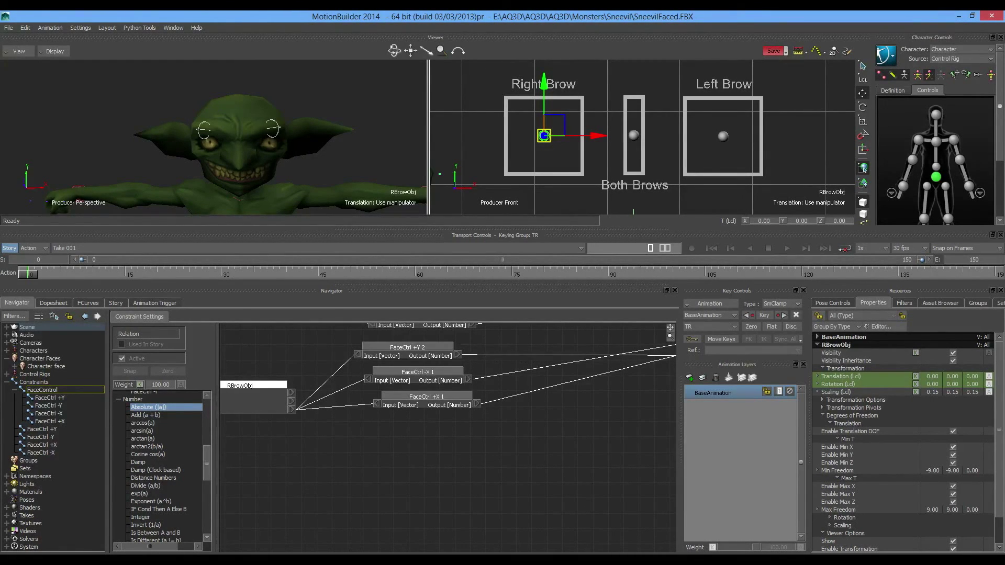
Step: Add a FaceCtrl -Y macro below RBrowObj's other macros, feed it RBrowObj's translation and connect its output to RBrowDown
scroll(163, 466, up, 3)
click(118, 454)
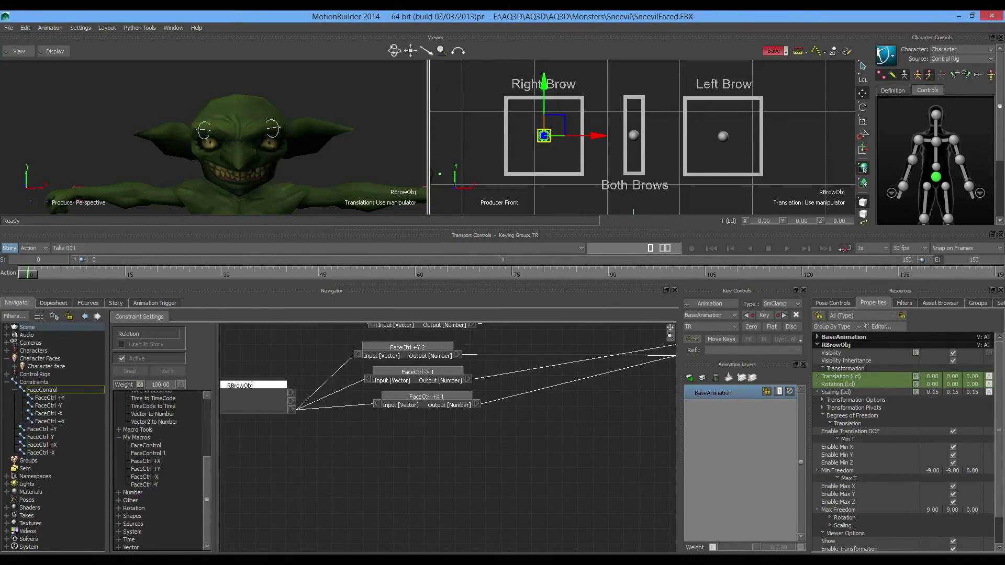
drag(142, 485, 417, 432)
drag(291, 410, 366, 432)
shift+drag(471, 445, 560, 362)
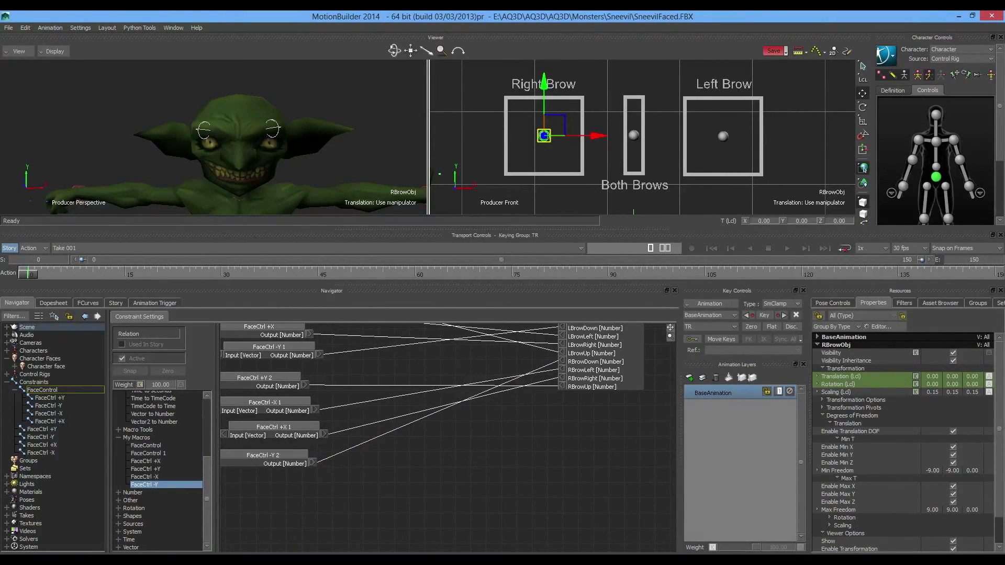
shift+drag(445, 419, 594, 463)
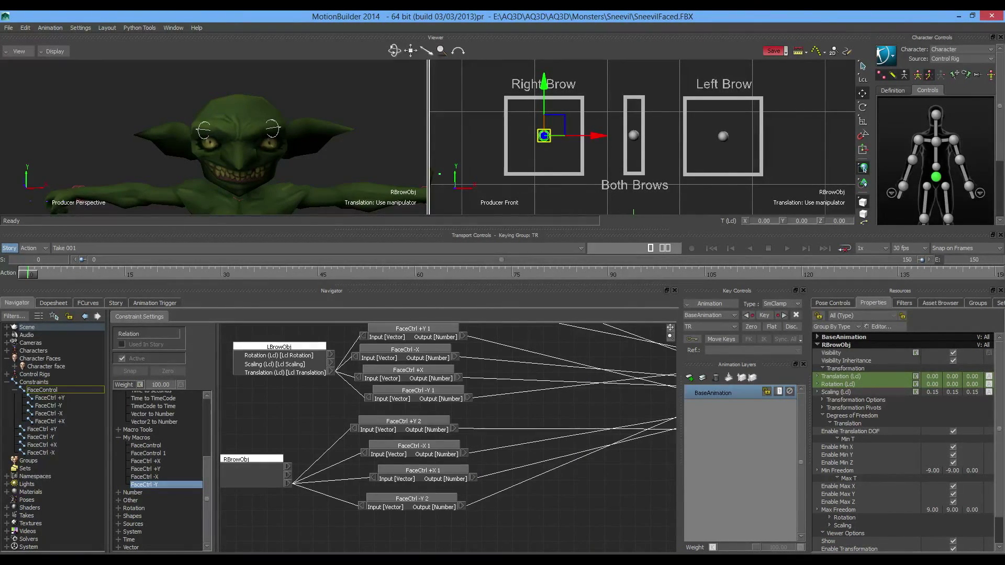
Step: Test the Right Brow and Left Brow controllers horizontally by moving both to their inner edges and back out to their outer edges
mouse_move(543, 135)
mouse_down()
mouse_move(565, 103)
mouse_move(547, 138)
mouse_move(550, 99)
mouse_move(544, 136)
mouse_up()
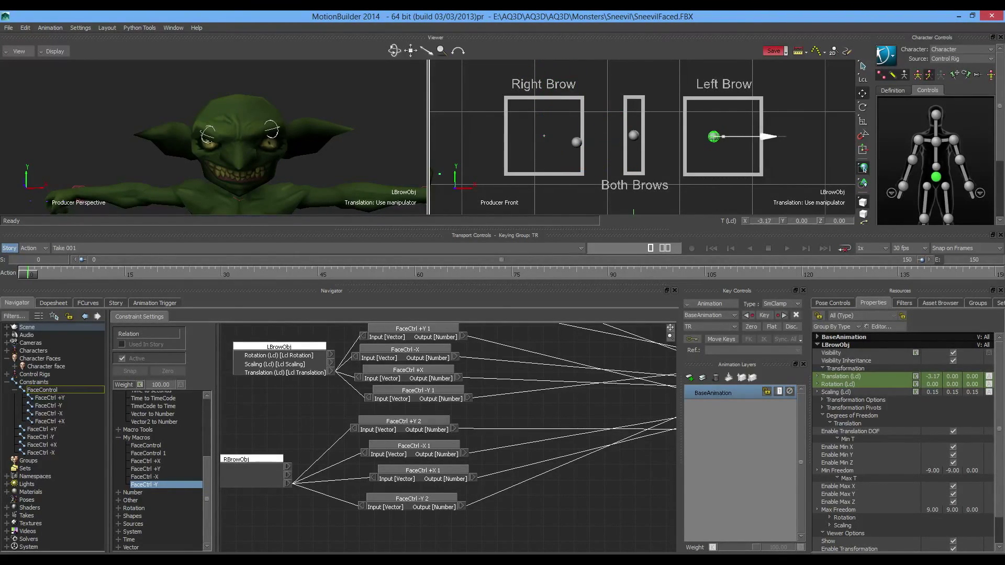
drag(769, 136, 691, 137)
drag(576, 142, 577, 136)
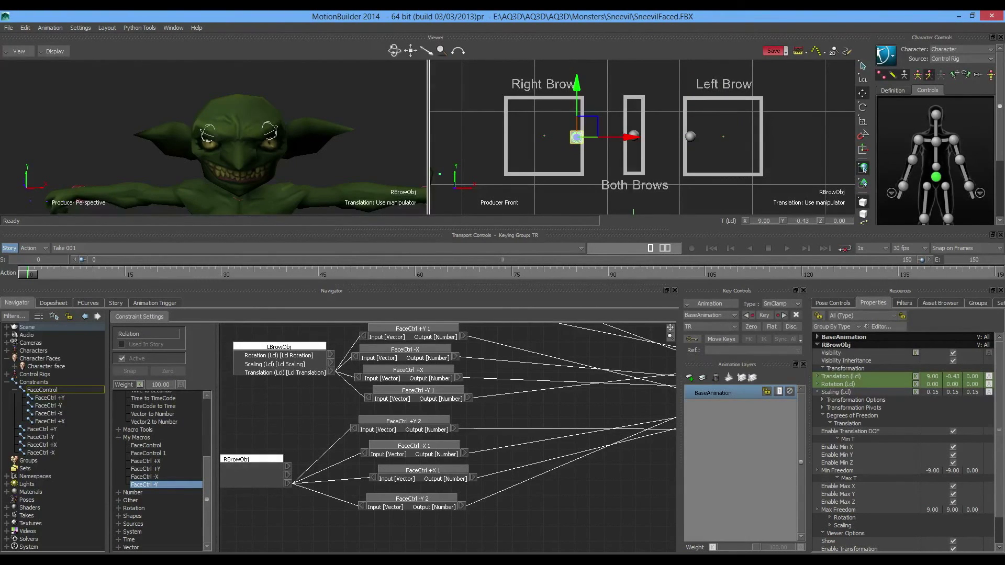
drag(577, 137, 512, 128)
click(690, 136)
drag(690, 136, 756, 137)
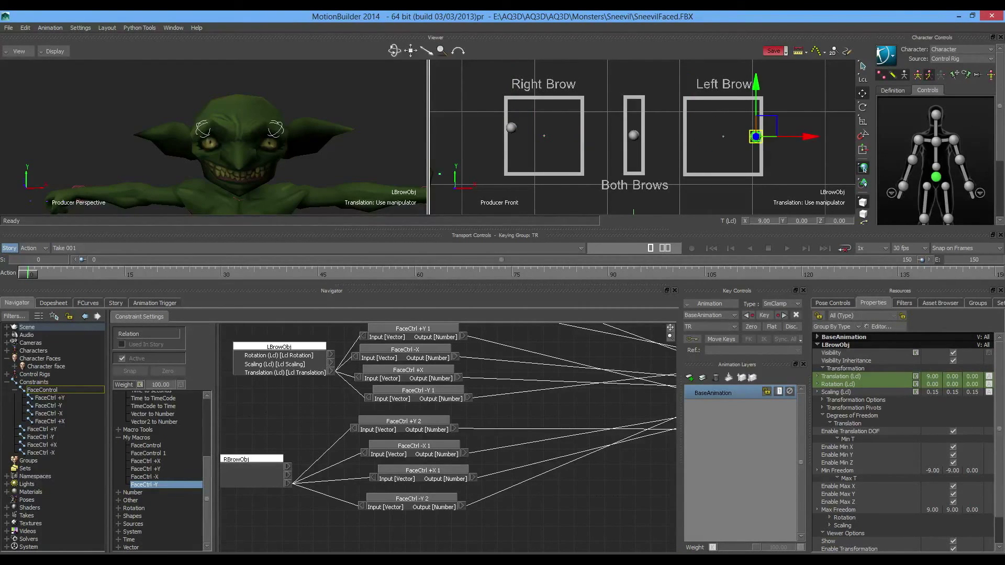
Step: Move the Left Brow and Right Brow controllers to their inner edges and lower the Both Brows controller to about -5.69 in Y
drag(756, 136, 690, 136)
click(512, 128)
drag(511, 128, 576, 133)
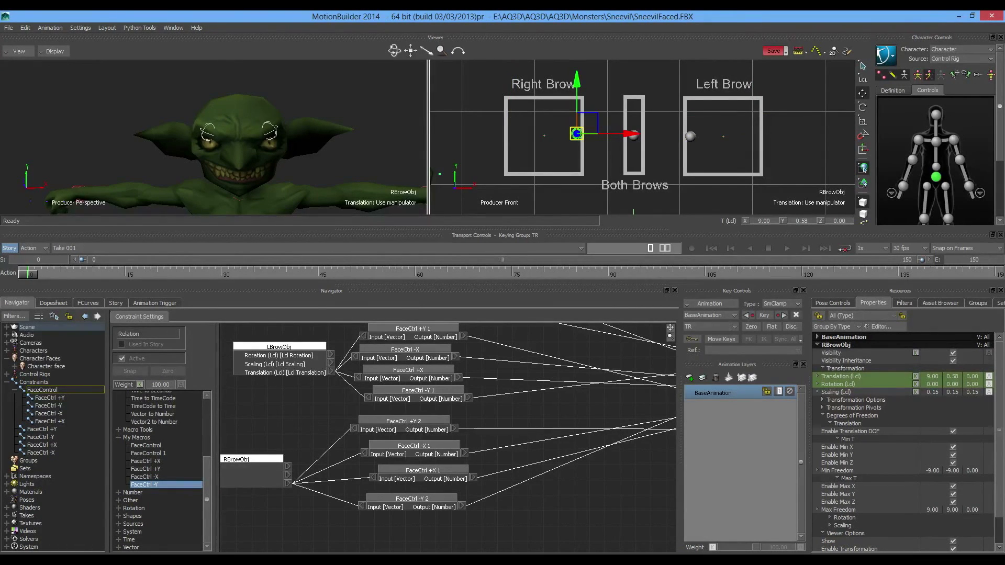
click(633, 134)
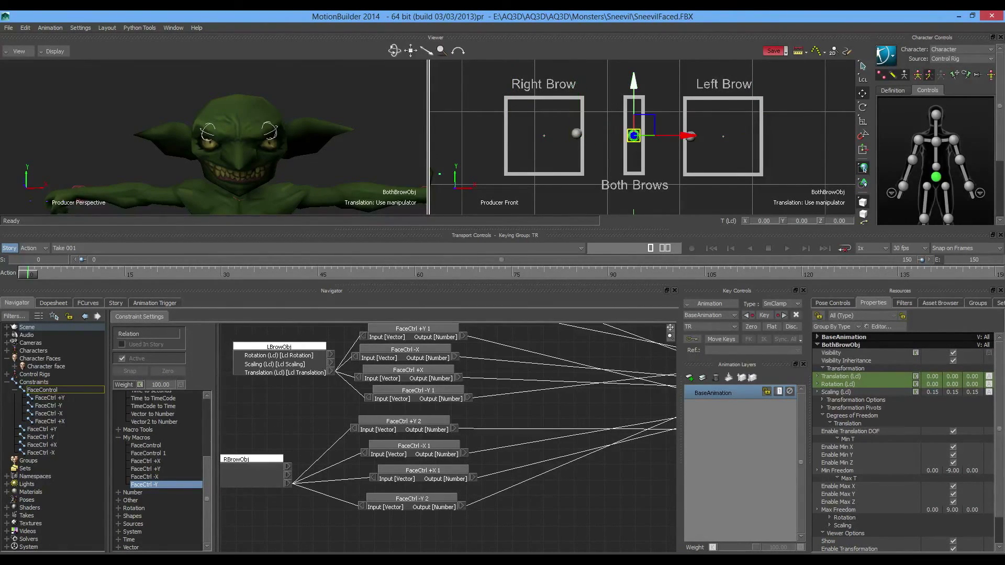
drag(633, 135, 634, 156)
Step: Switch the Producer Perspective view to the Models only display
click(377, 104)
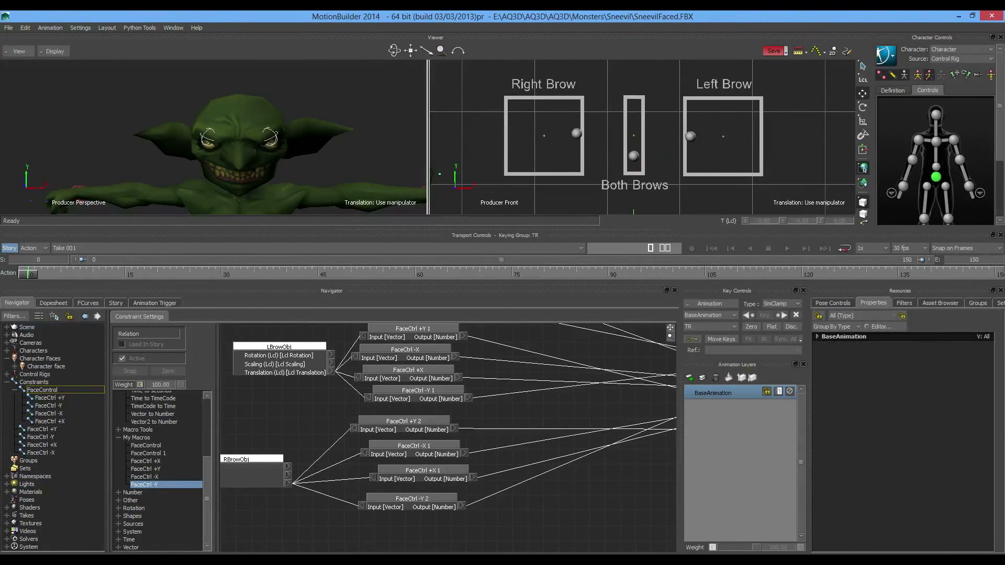
key(ctrl+a)
key(ctrl+a)
key(ctrl+a)
Step: Test the Both Brows controller by moving it slightly upward, and undo the movement
click(634, 156)
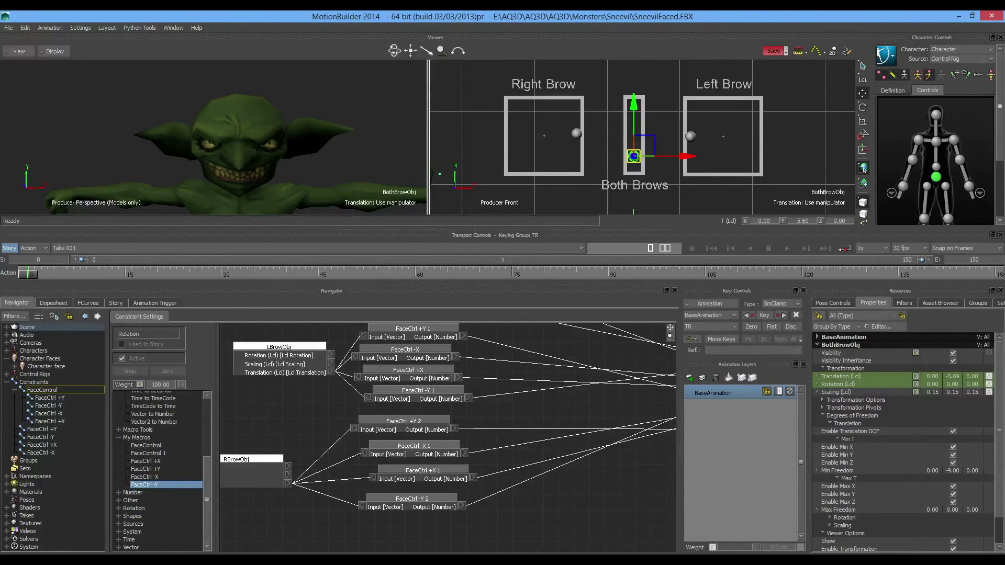
drag(634, 156, 634, 143)
key(ctrl+z)
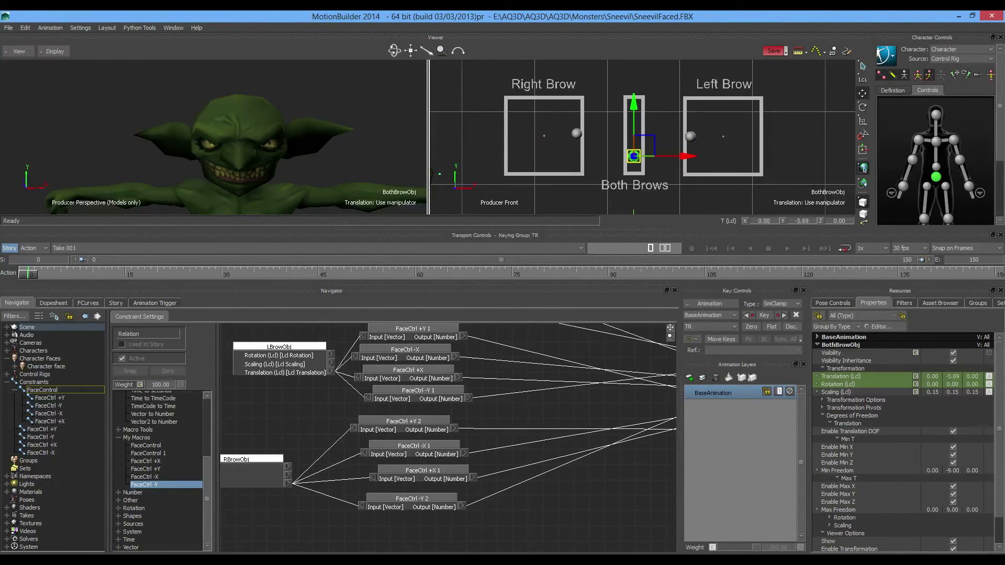